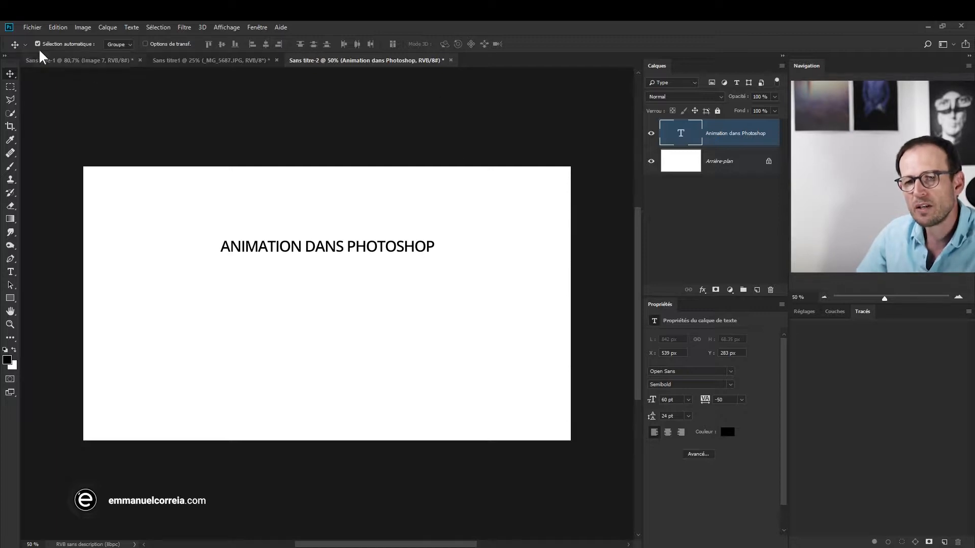
# Step: Start importing video frames into layers from the clip MVI_2103.MP4
pyautogui.click(32, 26)
pyautogui.moveTo(76, 274)
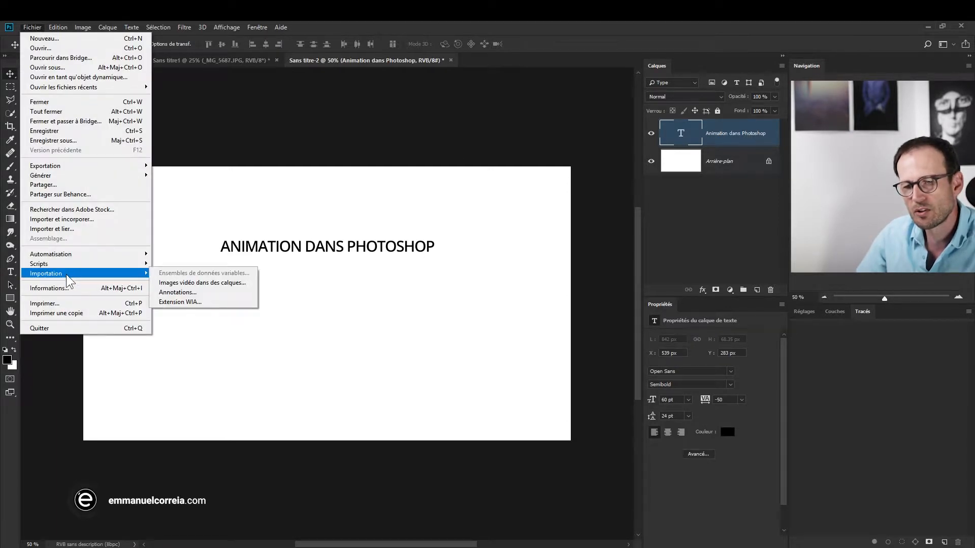
pyautogui.click(193, 286)
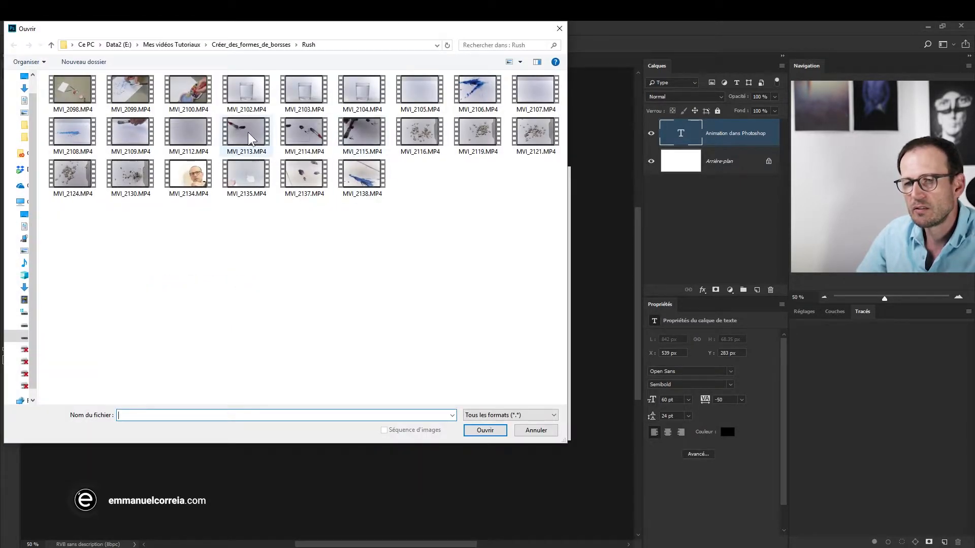
pyautogui.click(304, 102)
pyautogui.click(487, 430)
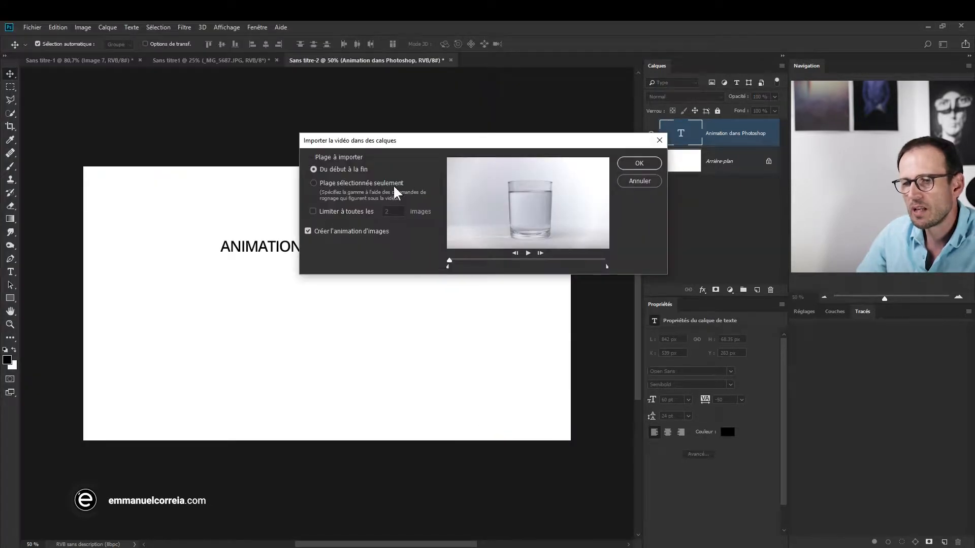
# Step: Import only a short selected range starting about a quarter into the clip, keeping every frame and creating a frame animation
pyautogui.moveTo(412, 144); pyautogui.dragTo(343, 119)
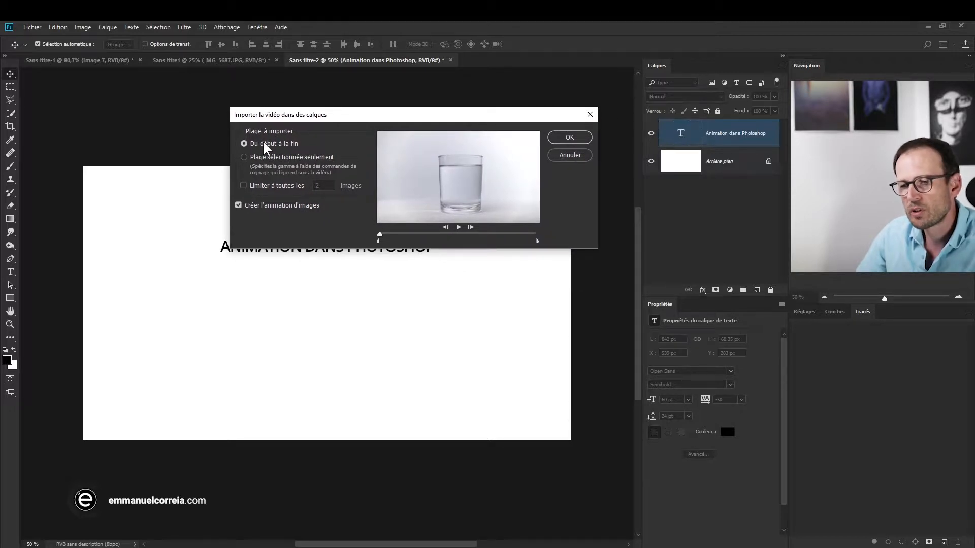
pyautogui.click(252, 159)
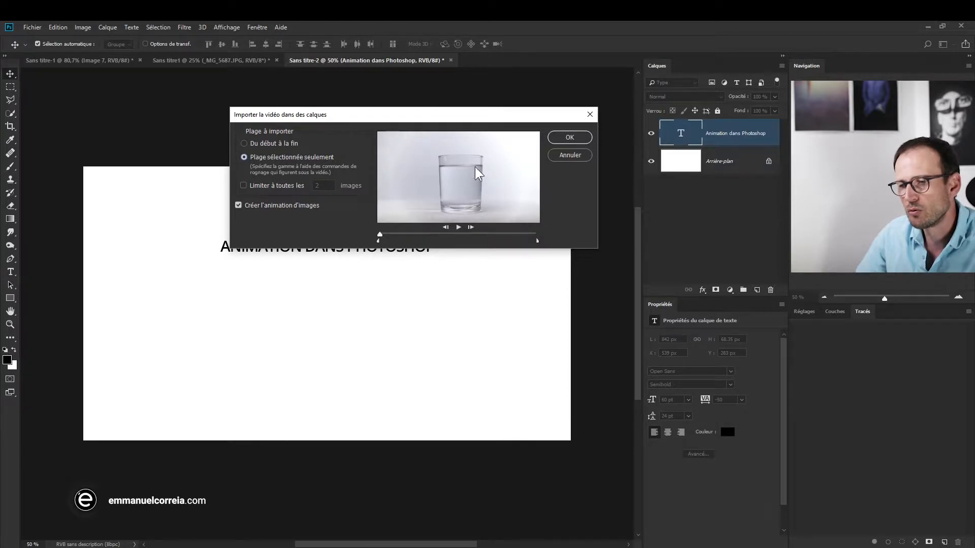
pyautogui.click(307, 184)
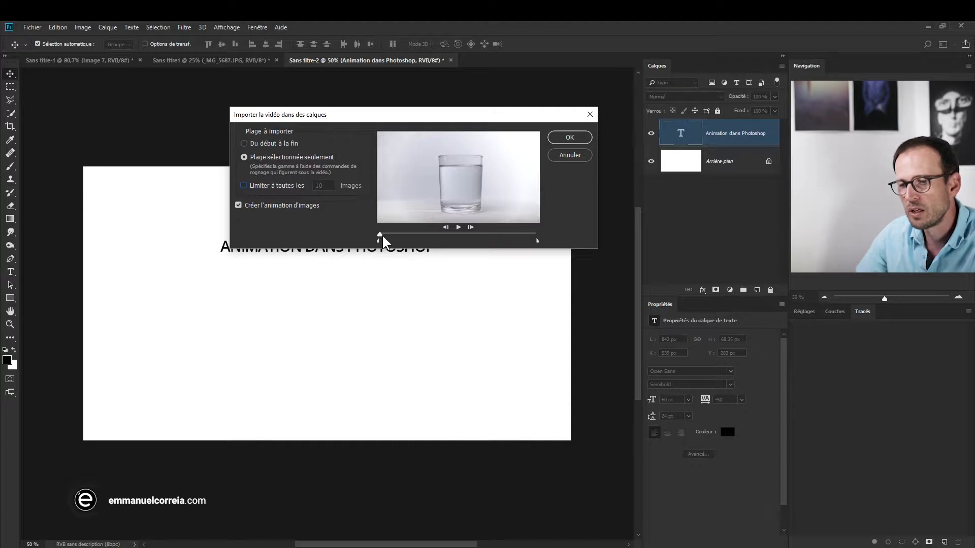
pyautogui.moveTo(381, 236)
pyautogui.mouseDown()
pyautogui.moveTo(443, 236)
pyautogui.moveTo(423, 237)
pyautogui.mouseUp()
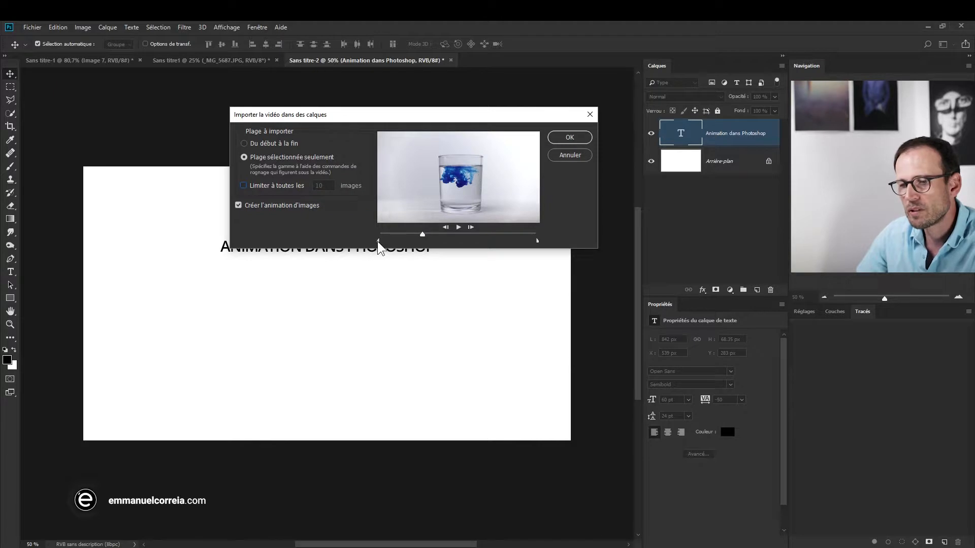
pyautogui.moveTo(378, 242); pyautogui.dragTo(423, 246)
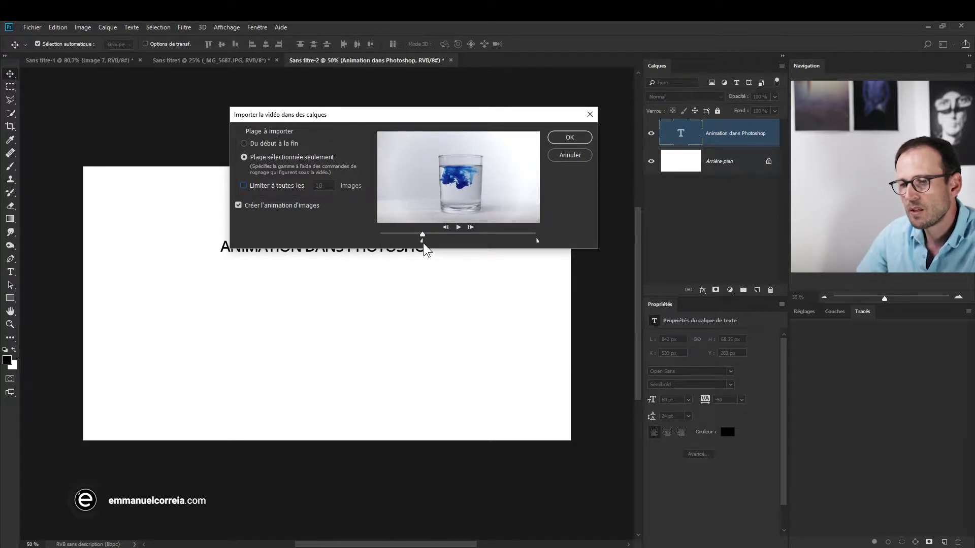
pyautogui.moveTo(537, 242); pyautogui.dragTo(432, 243)
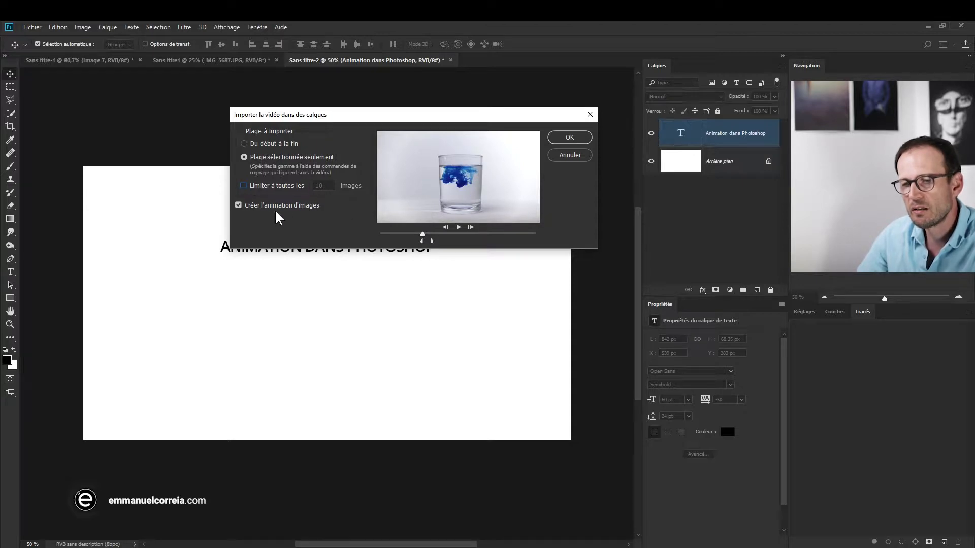
pyautogui.click(570, 140)
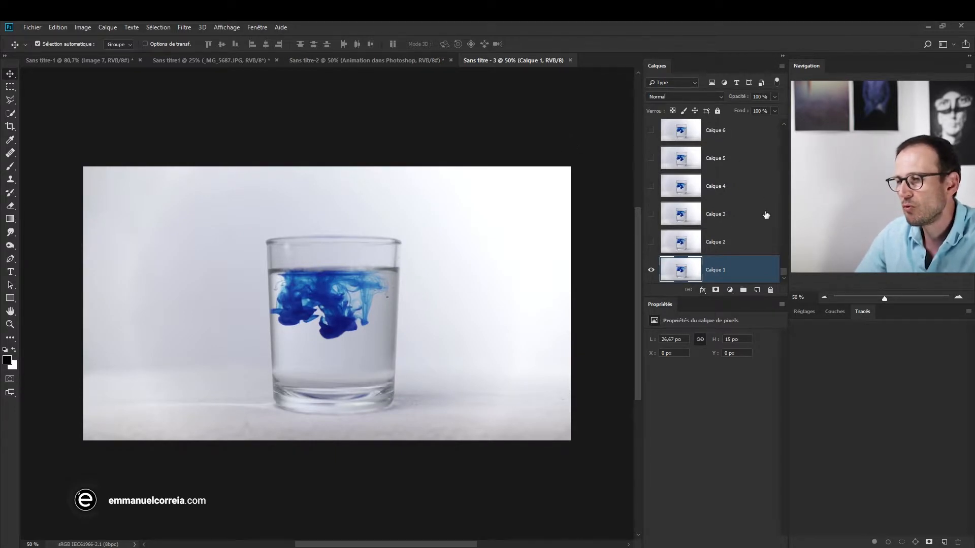
# Step: Review the imported layers up to Calque 115 and display the Montage frame timeline
pyautogui.moveTo(781, 267); pyautogui.dragTo(784, 123)
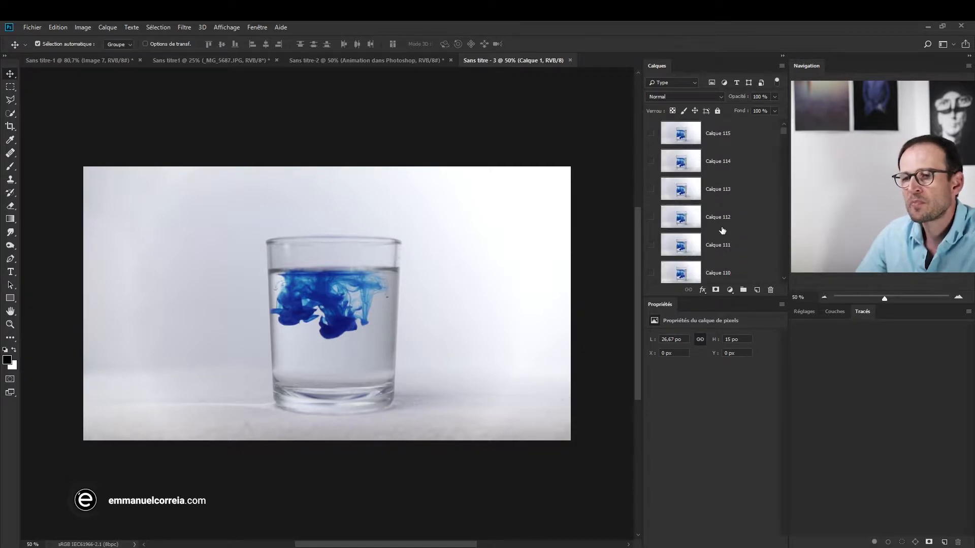
pyautogui.click(255, 28)
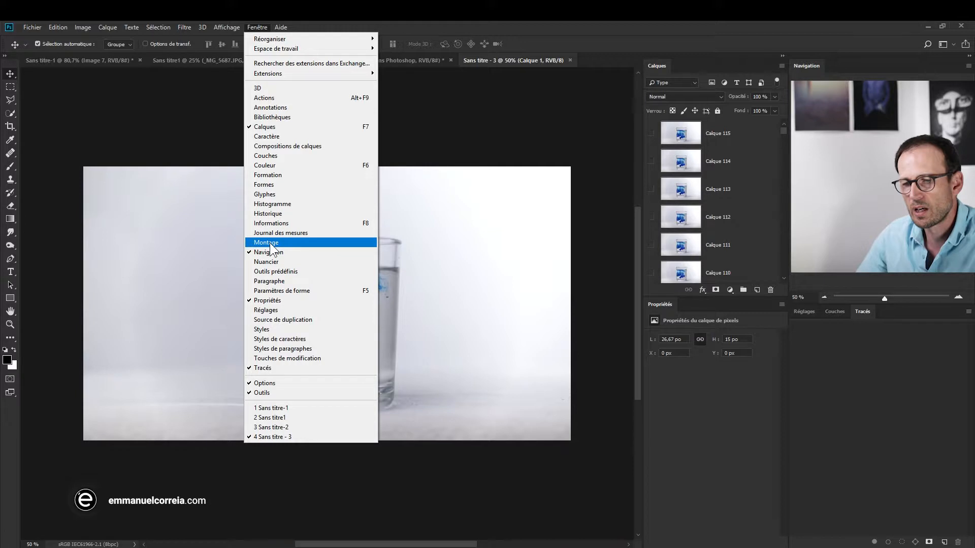
pyautogui.click(371, 246)
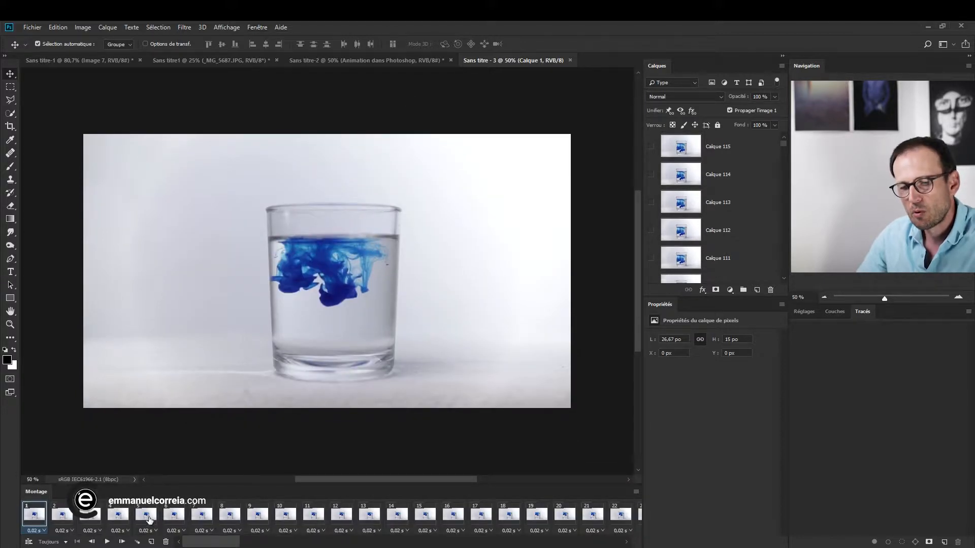
# Step: Play the imported frame animation on the canvas, then stop it
pyautogui.moveTo(211, 542); pyautogui.dragTo(183, 531)
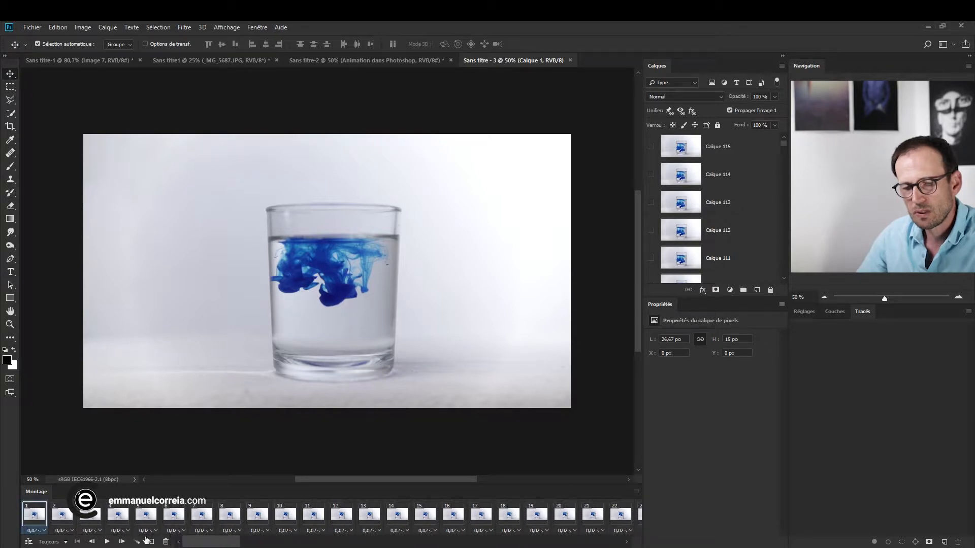
pyautogui.click(106, 542)
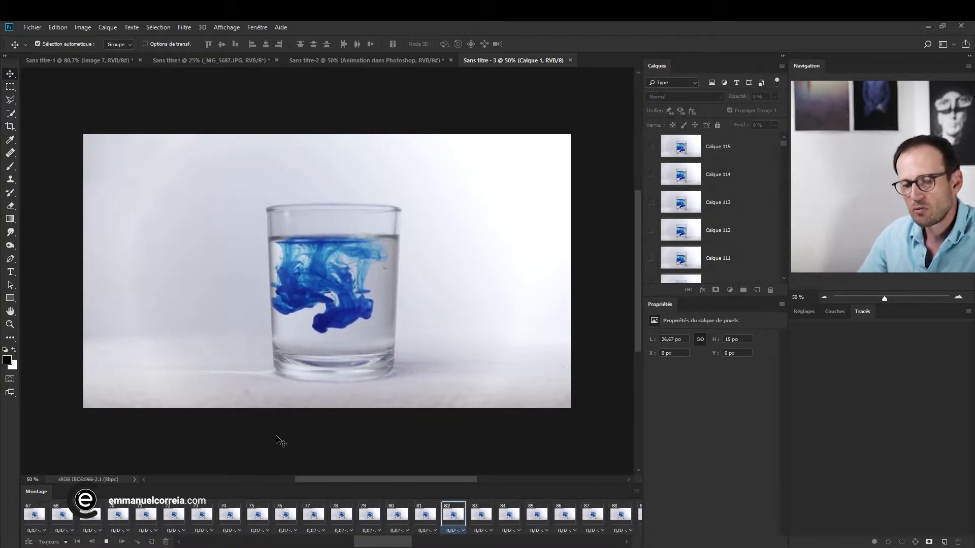
pyautogui.click(106, 542)
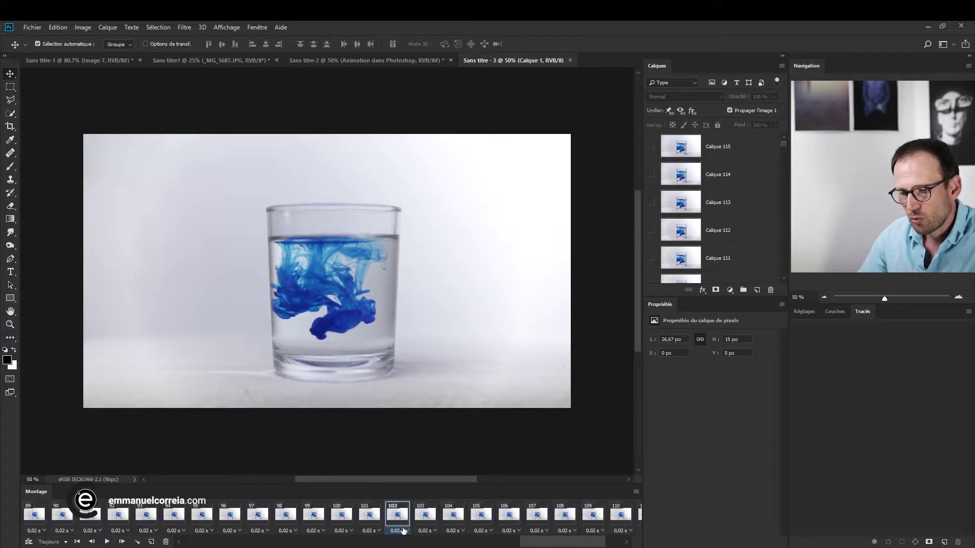
# Step: Set the delay of all animation frames, 1 to 115, to Sans délai and preview the playback
pyautogui.moveTo(539, 543); pyautogui.dragTo(191, 543)
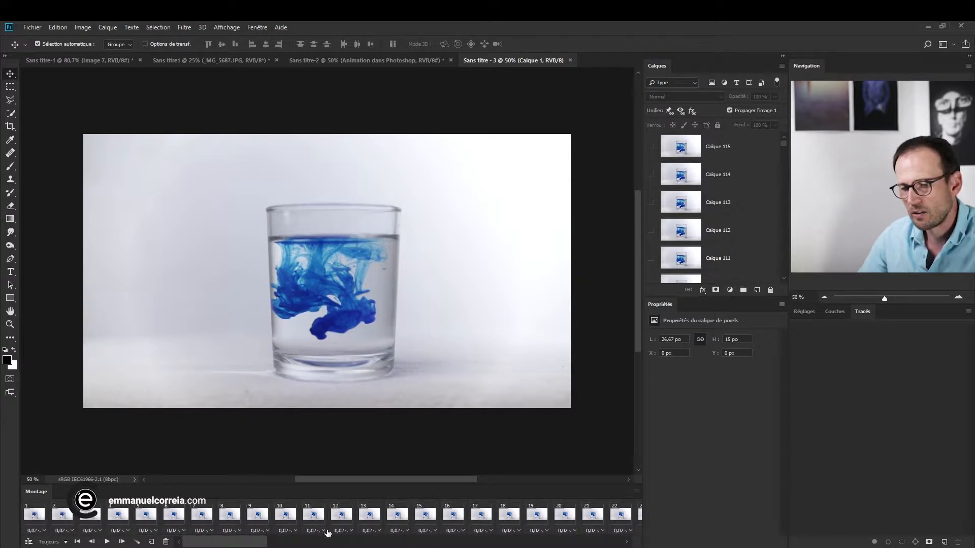
pyautogui.click(31, 516)
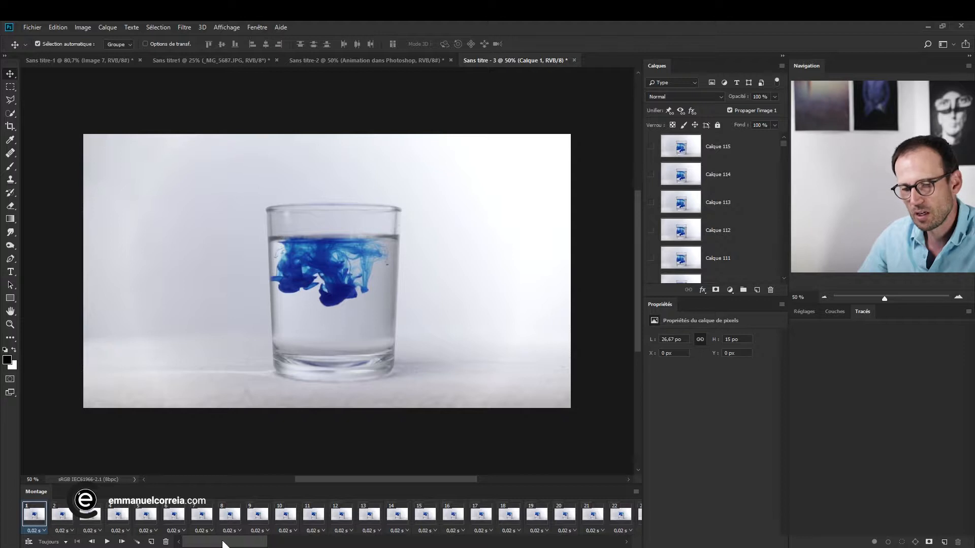
pyautogui.moveTo(220, 543); pyautogui.dragTo(635, 522)
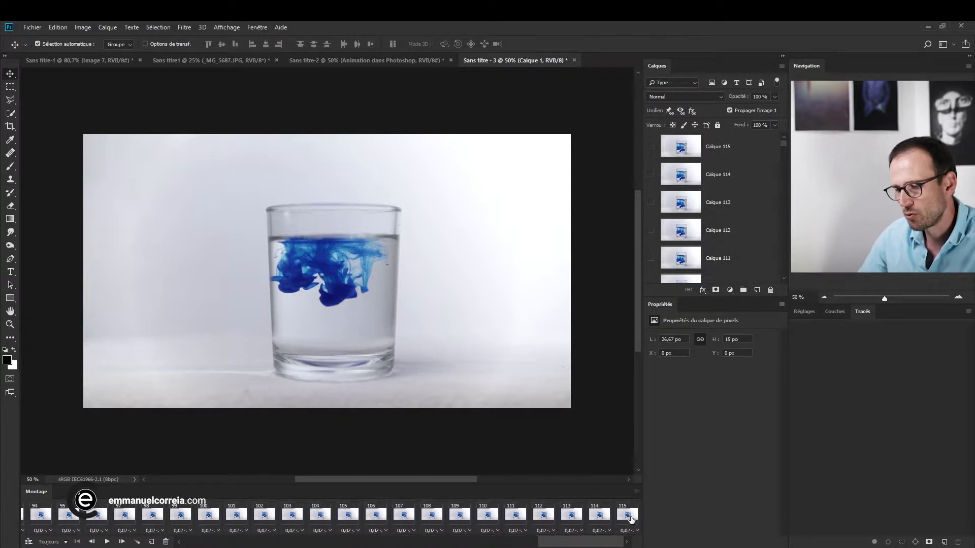
pyautogui.keyDown('shift'); pyautogui.click(630, 518); pyautogui.keyUp('shift')
pyautogui.moveTo(614, 542); pyautogui.dragTo(310, 542)
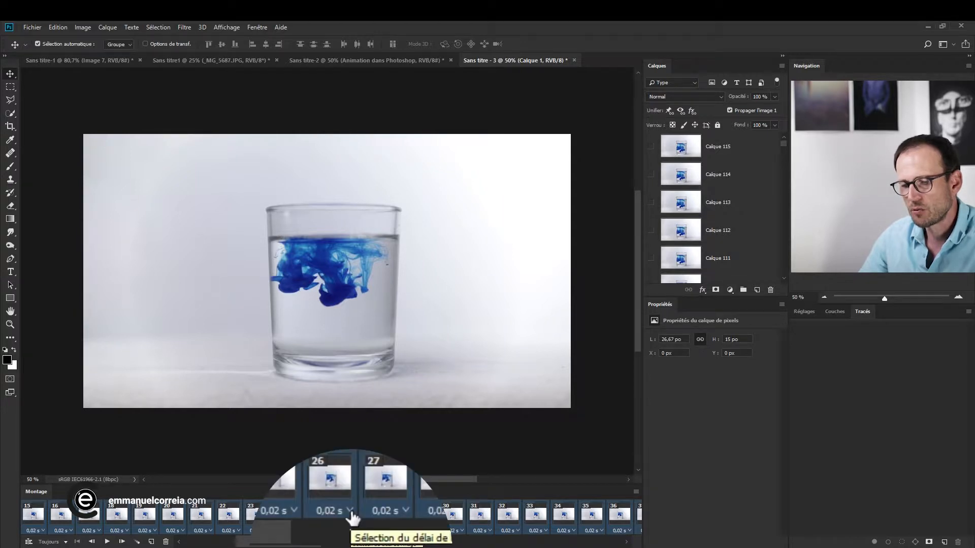
pyautogui.click(351, 531)
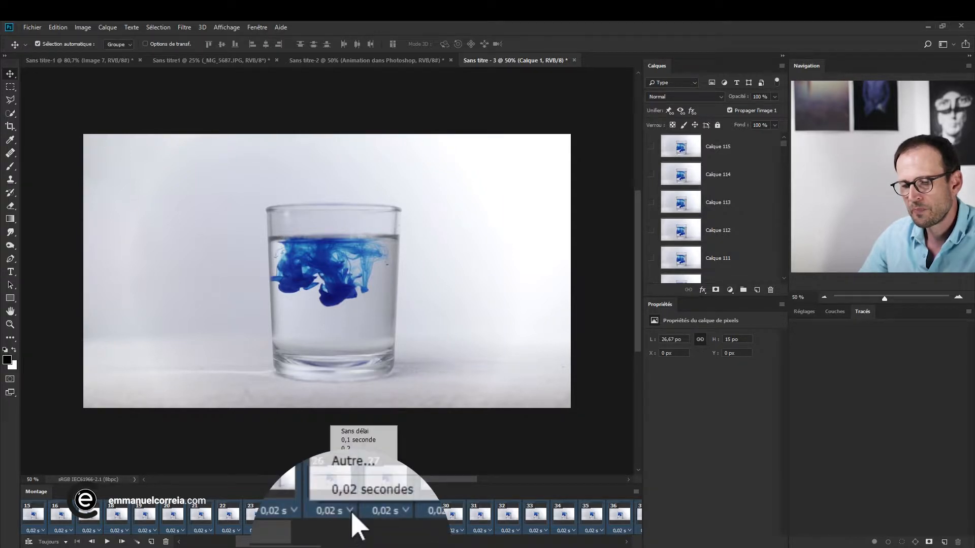
pyautogui.click(358, 432)
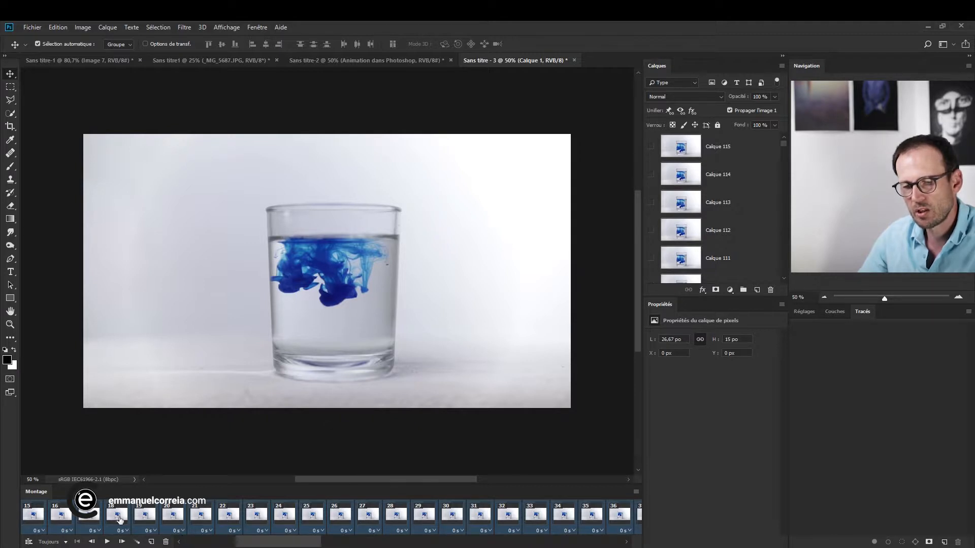
pyautogui.click(106, 543)
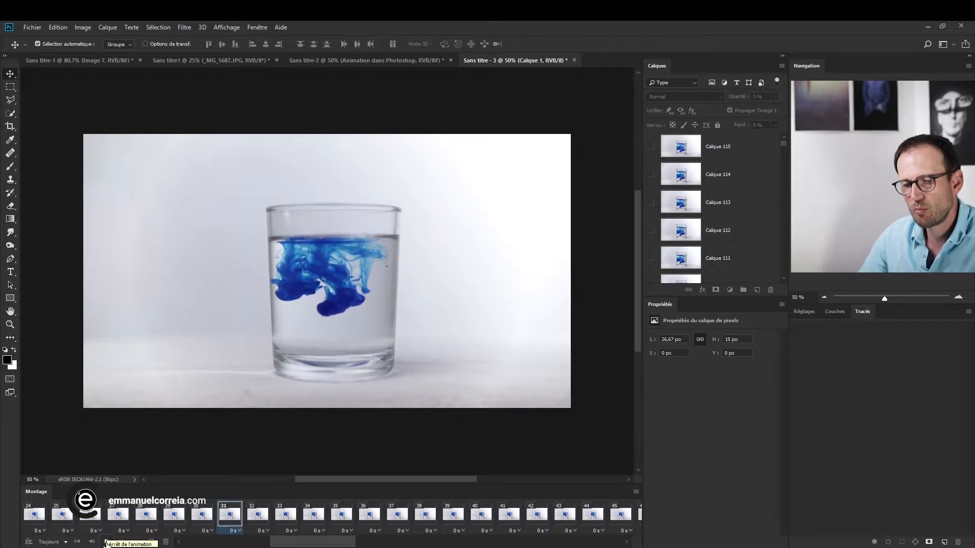
pyautogui.click(106, 543)
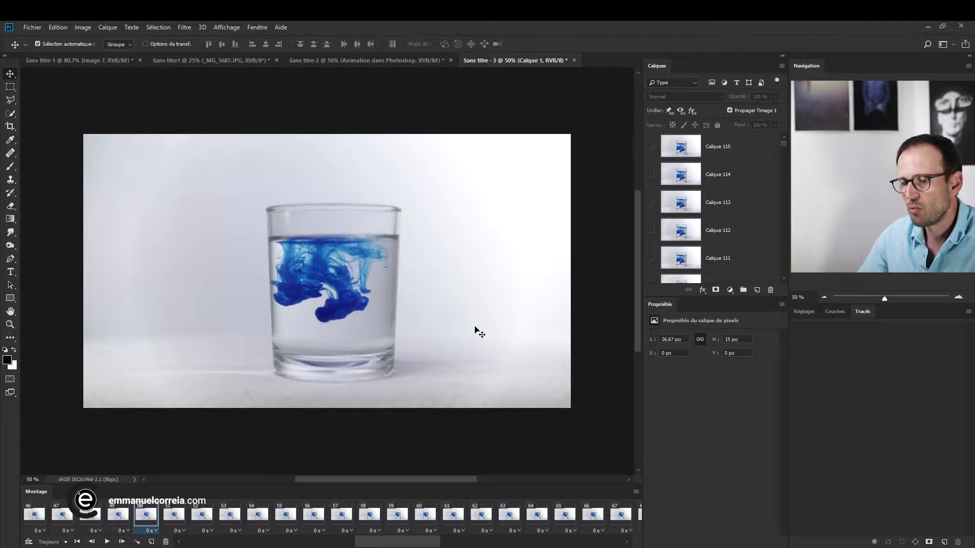
pyautogui.click(731, 293)
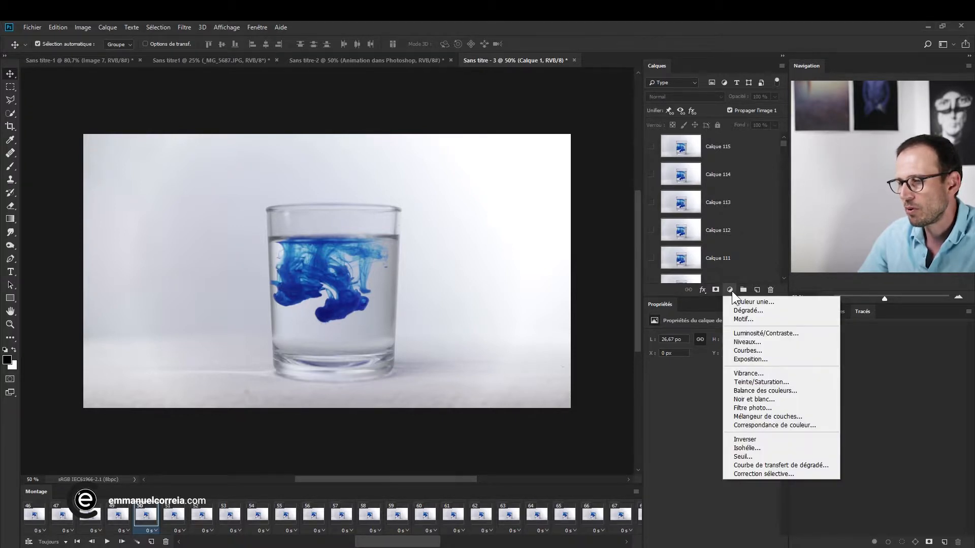
pyautogui.click(736, 351)
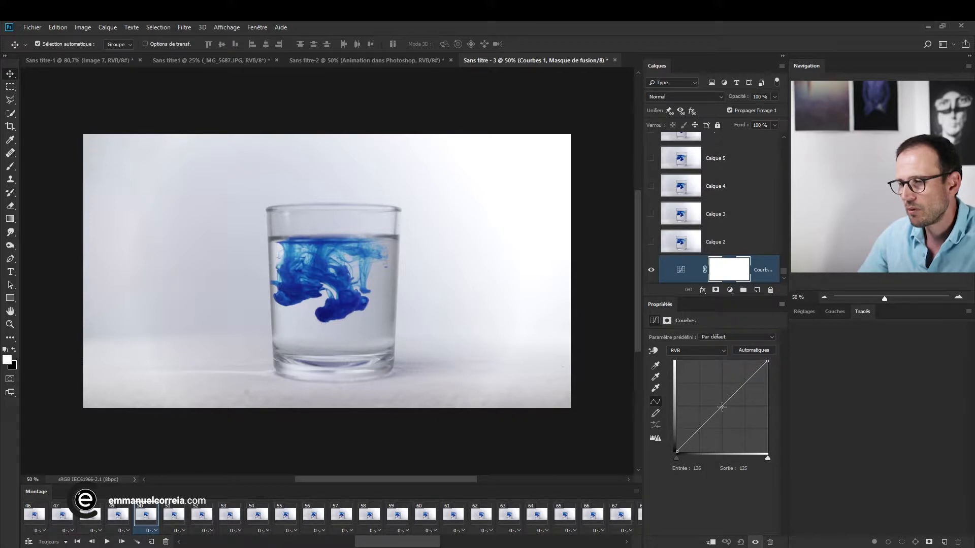
pyautogui.hotkey('ctrl', 'z')
# Step: Add a Curves adjustment layer above Calque 115, raising input 112 to output 159, and preview the brightened animation
pyautogui.moveTo(784, 272); pyautogui.dragTo(725, 151)
pyautogui.click(757, 151)
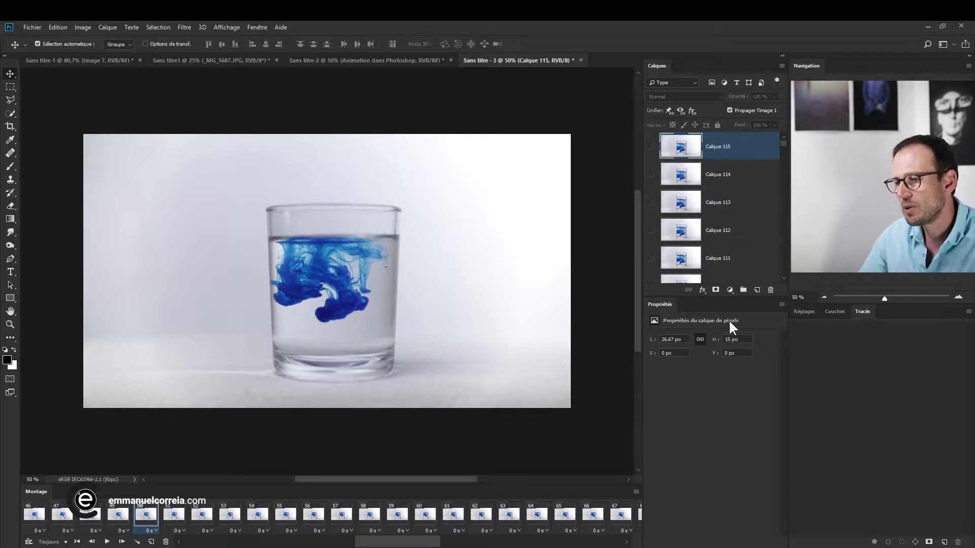
pyautogui.click(729, 289)
pyautogui.click(741, 349)
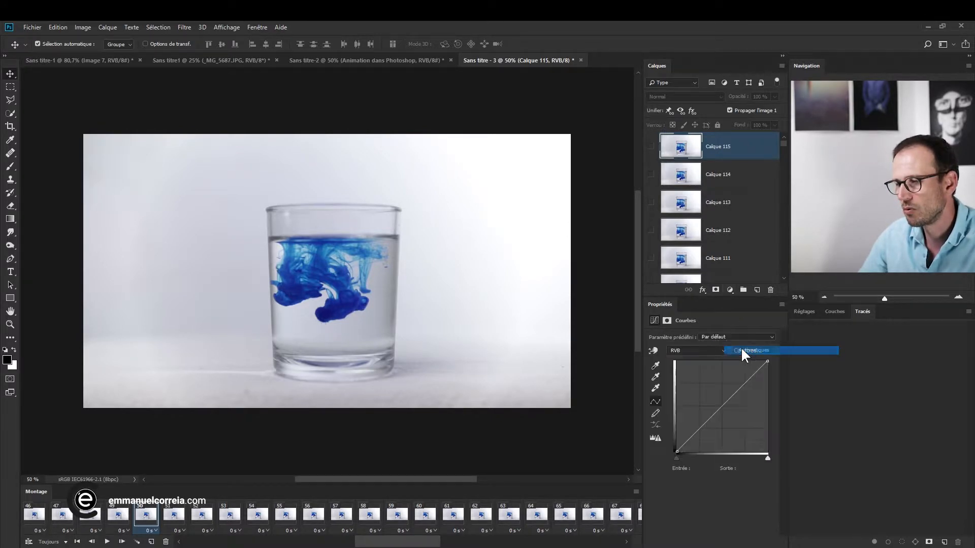
pyautogui.moveTo(721, 406); pyautogui.dragTo(717, 393)
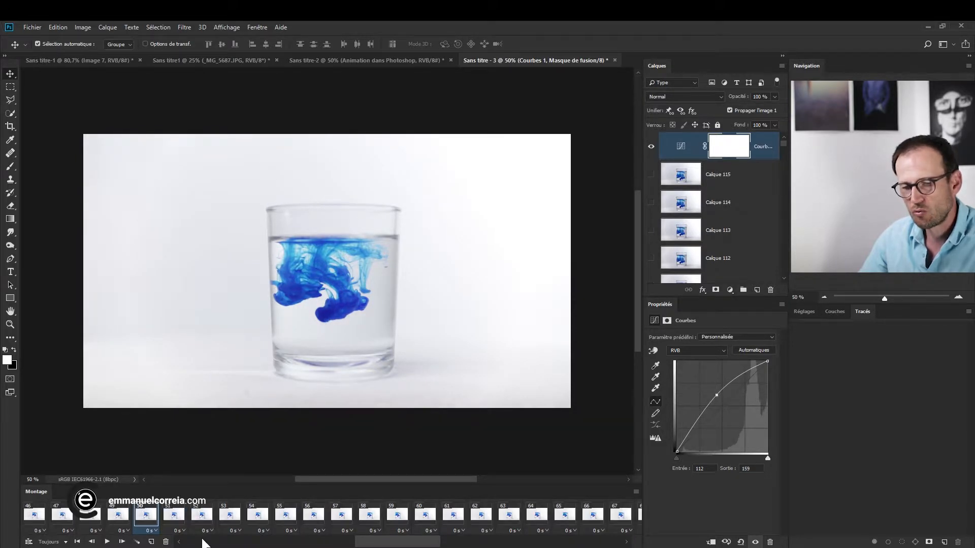
pyautogui.click(107, 542)
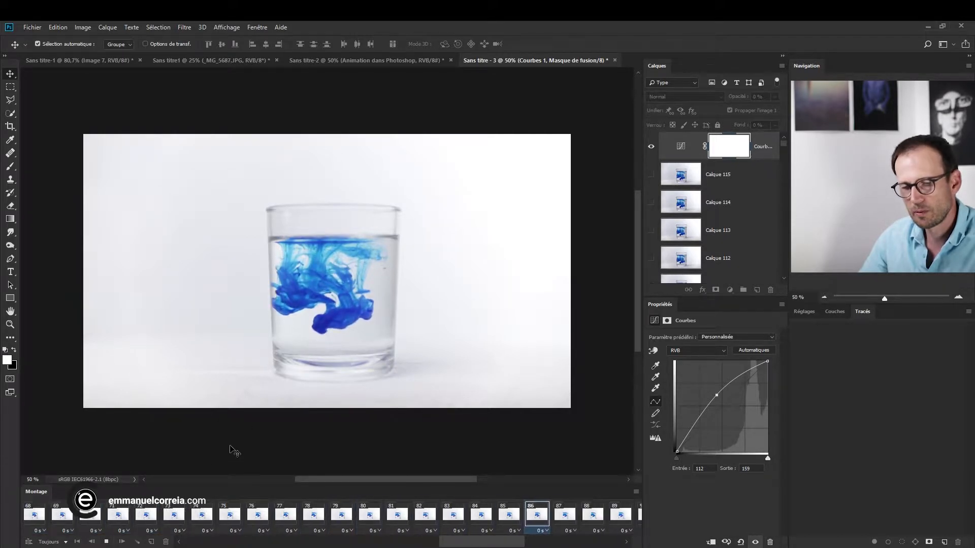
pyautogui.press('space')
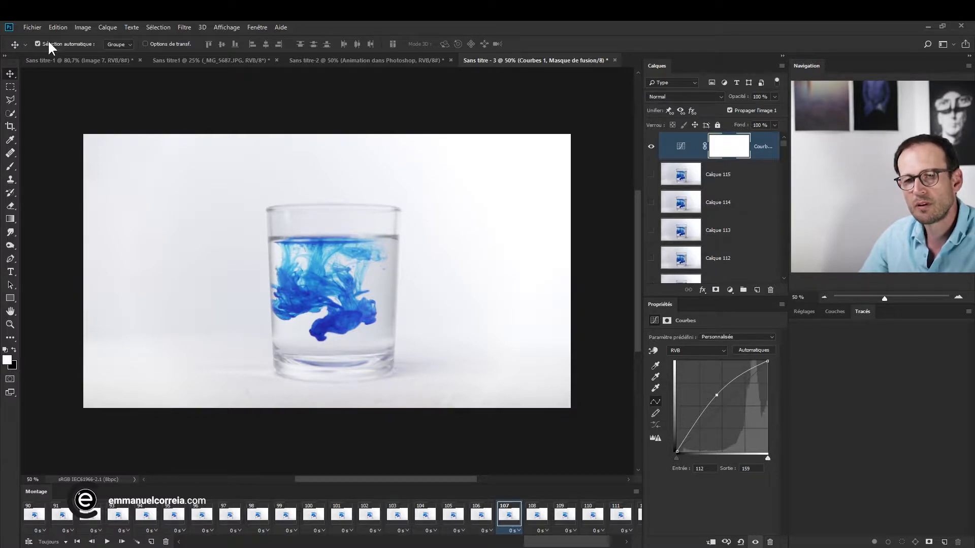
# Step: Open the animation in Save for Web with the GIF 128 Tramé preset and inspect the glass in the optimized preview
pyautogui.click(31, 27)
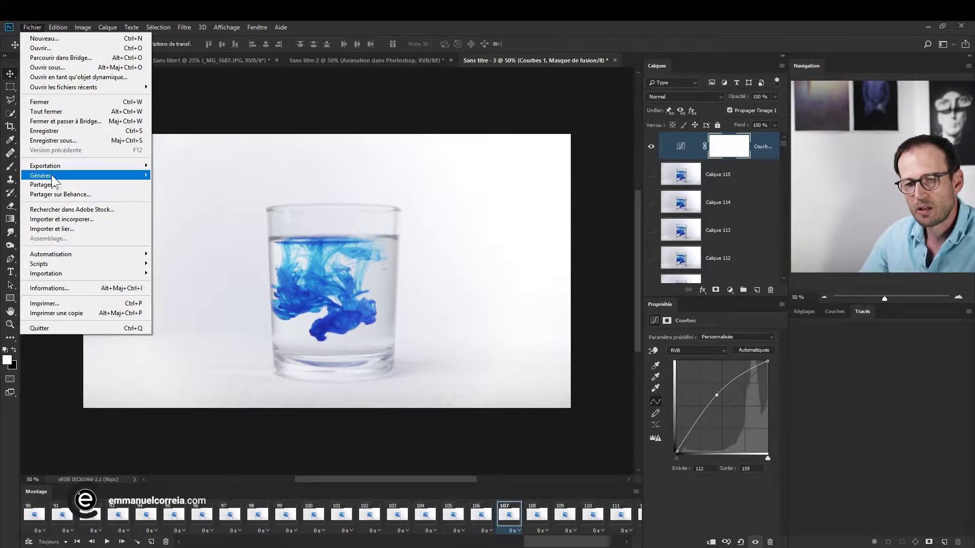
pyautogui.moveTo(52, 167)
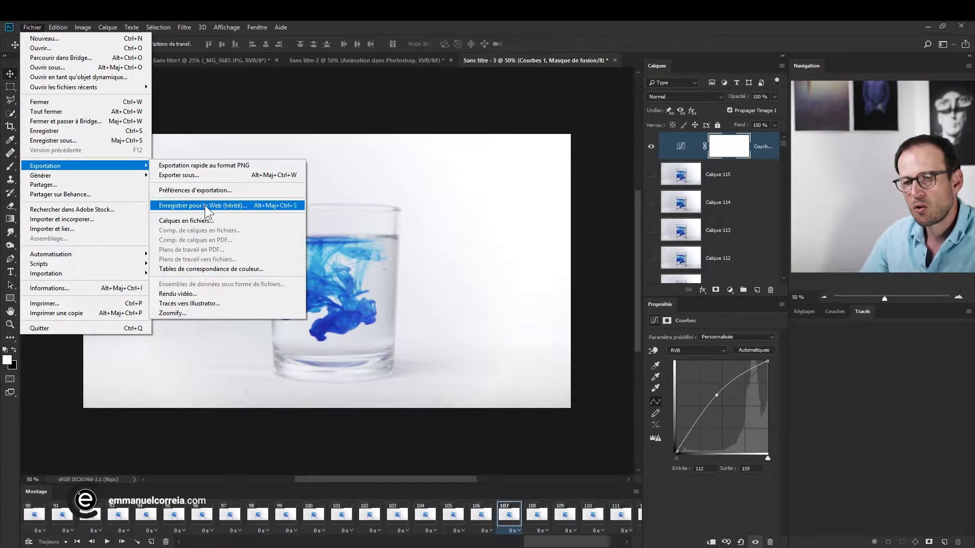
pyautogui.click(249, 206)
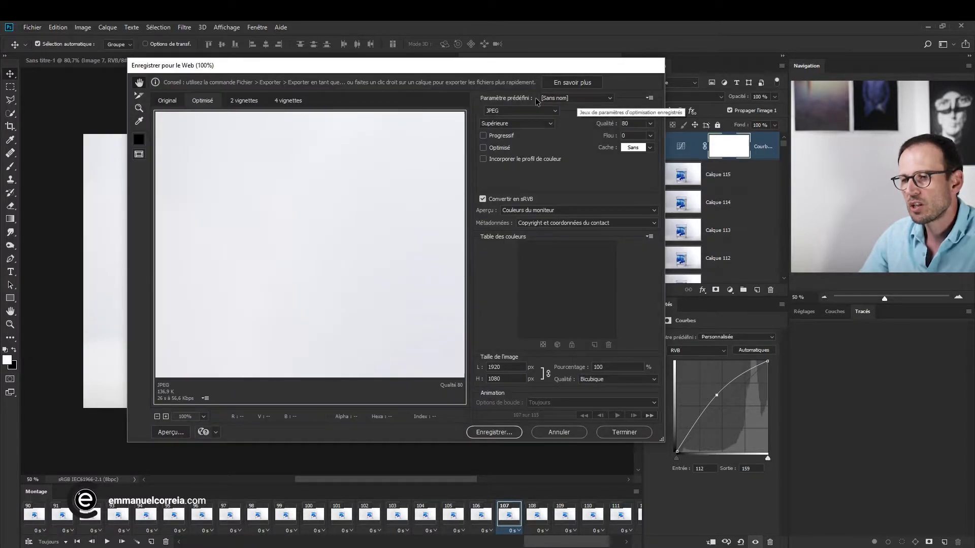
pyautogui.click(574, 99)
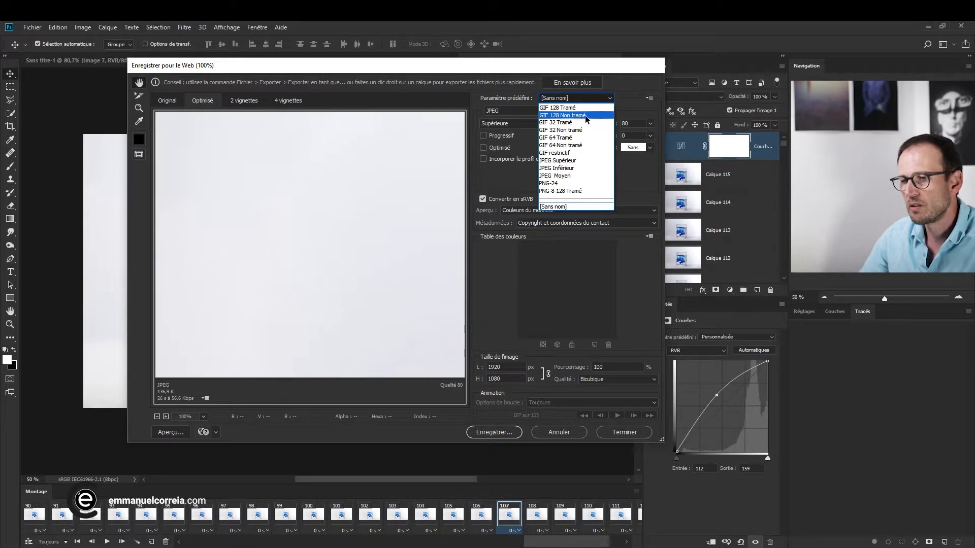
pyautogui.click(579, 107)
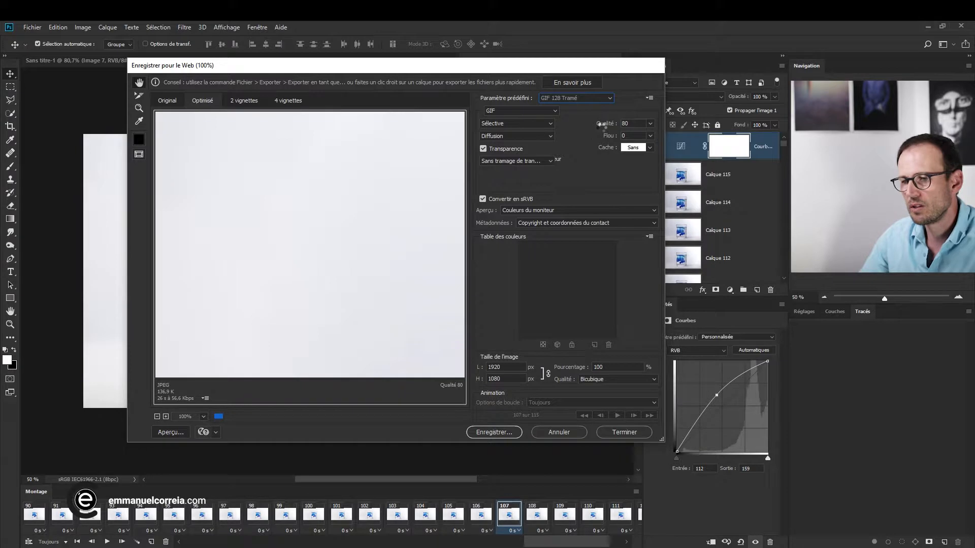
pyautogui.moveTo(354, 240); pyautogui.dragTo(191, 254)
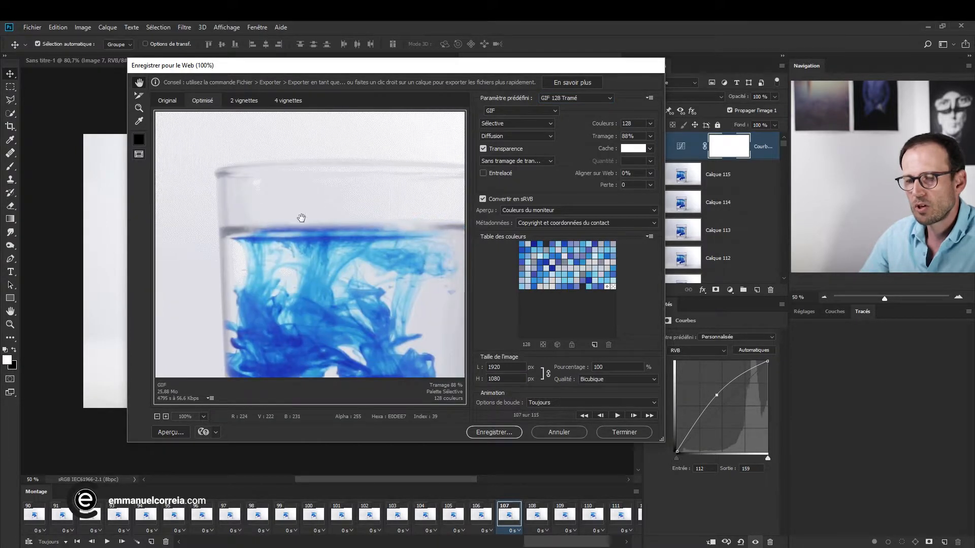
pyautogui.moveTo(302, 218); pyautogui.dragTo(249, 282)
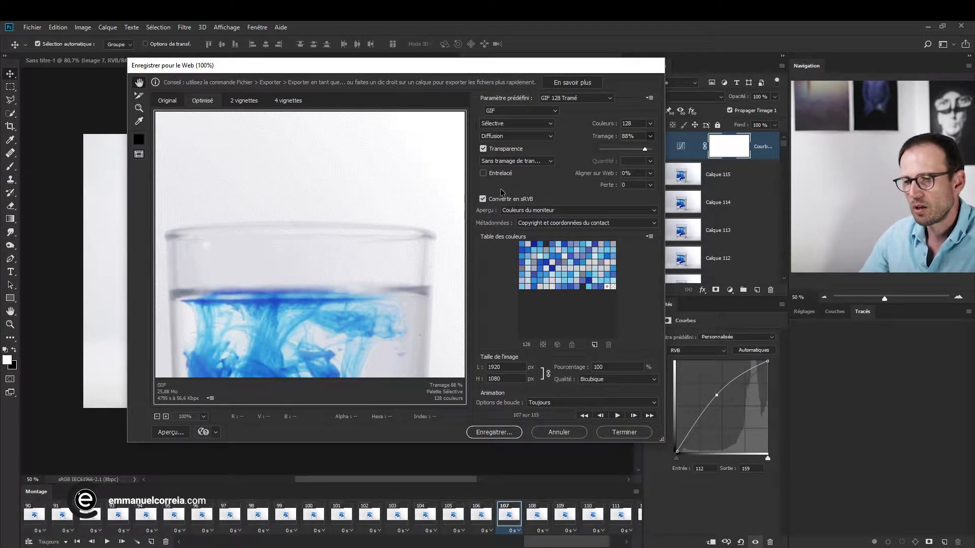
# Step: Look through the available colour counts for the GIF export without changing the setting
pyautogui.click(480, 280)
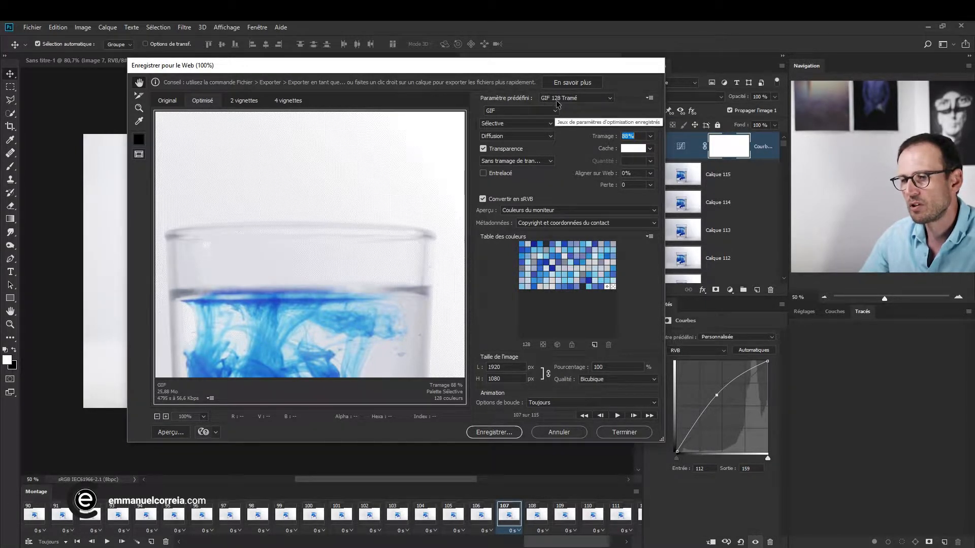
pyautogui.click(650, 123)
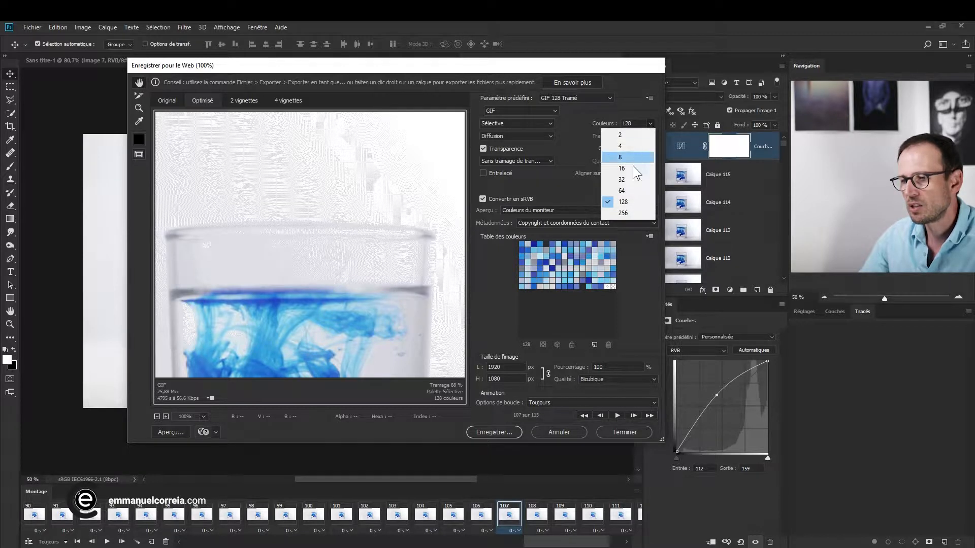
pyautogui.click(548, 179)
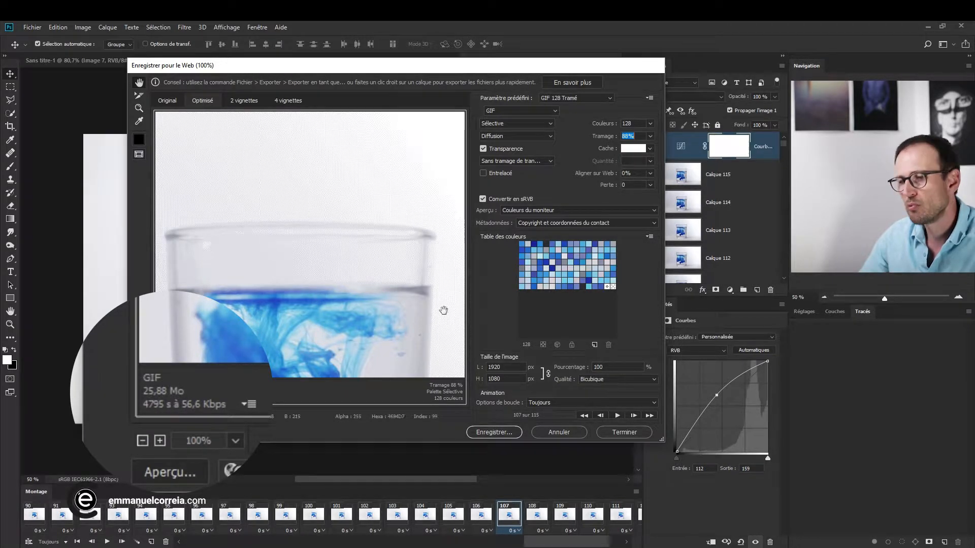
pyautogui.click(651, 124)
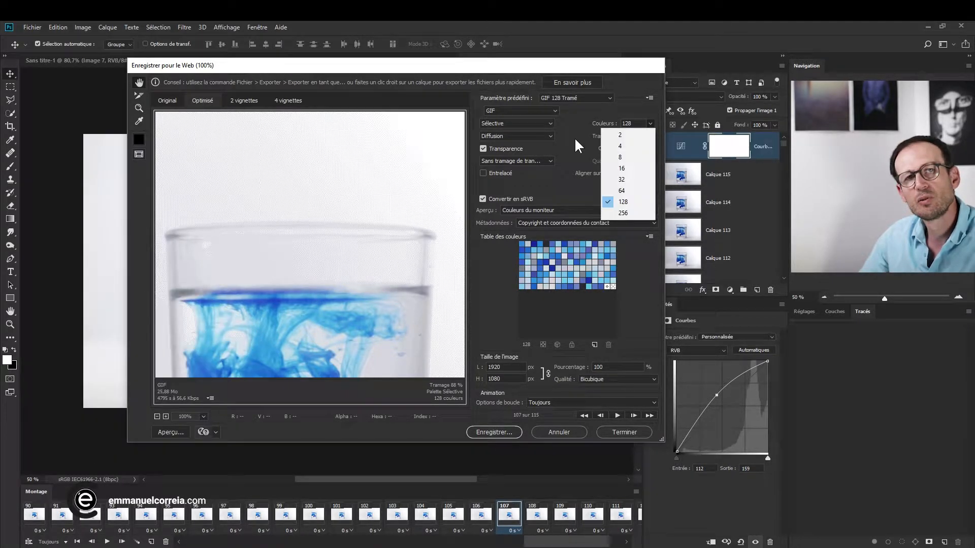
pyautogui.press('Tab')
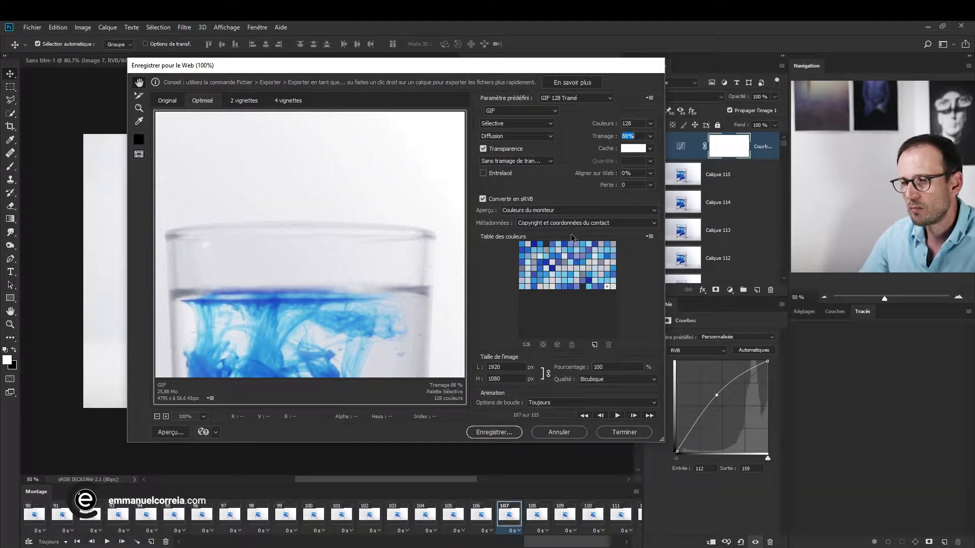
# Step: Set the GIF export to 800 px wide, with 256 colours and 100% dithering (Tramage)
pyautogui.click(501, 368)
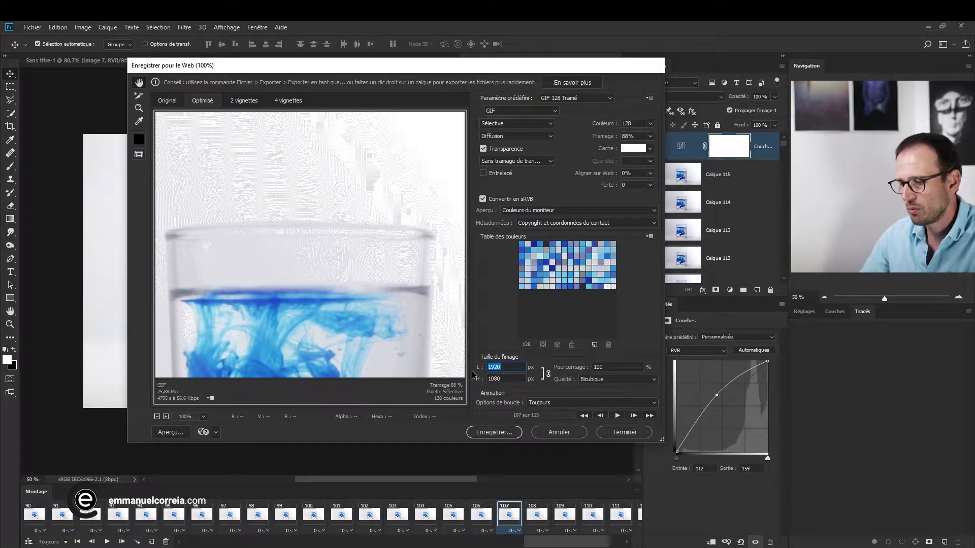
pyautogui.write('800')
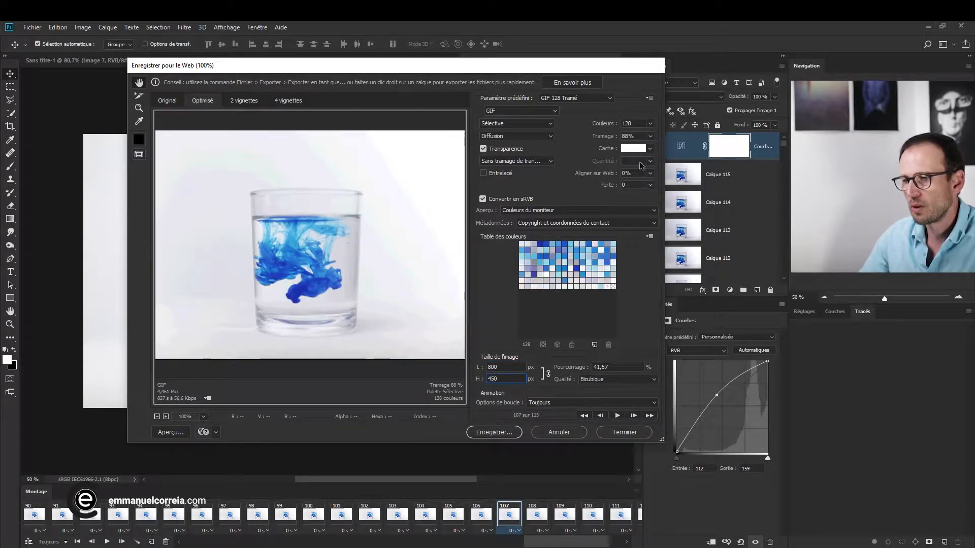
pyautogui.click(650, 123)
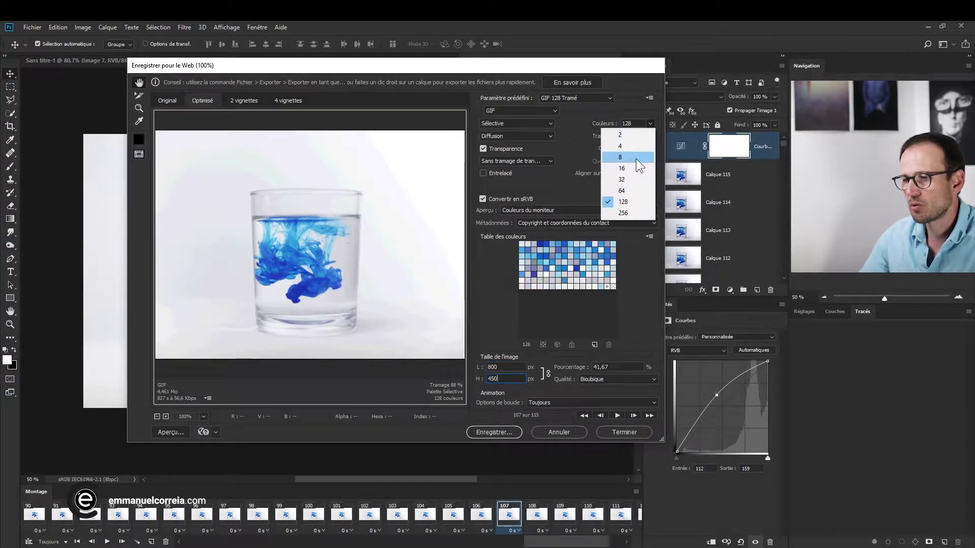
pyautogui.click(624, 213)
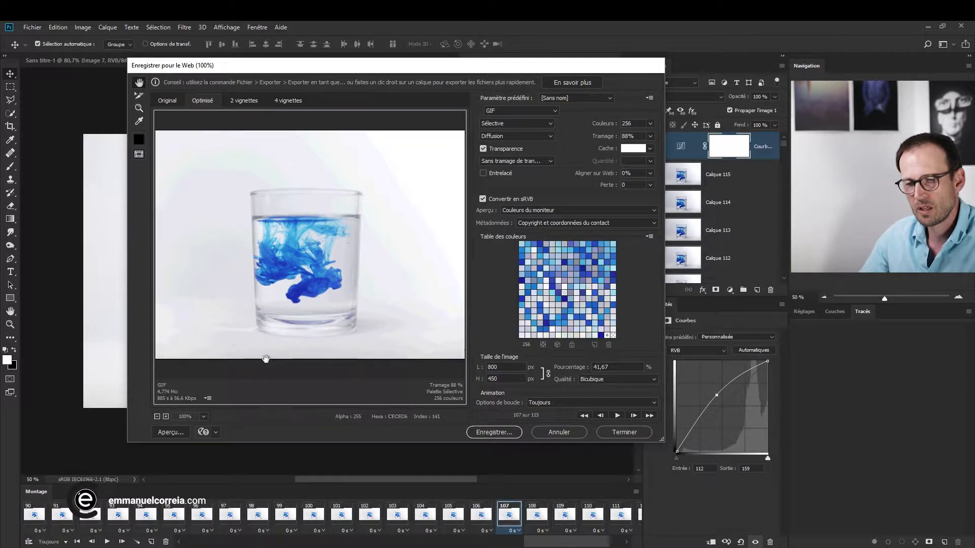
pyautogui.click(650, 136)
pyautogui.moveTo(646, 146); pyautogui.dragTo(672, 152)
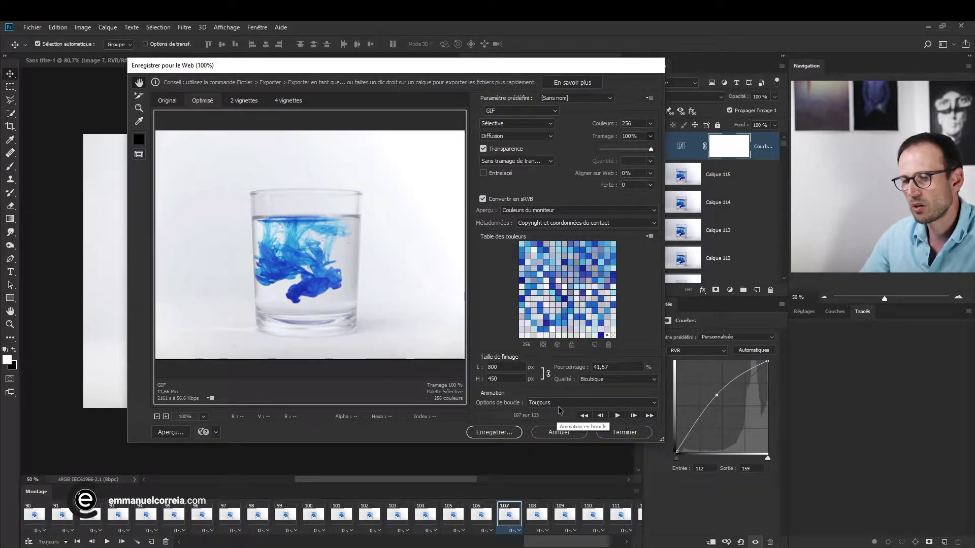
# Step: Play and stop the animation in the export preview, and check the loop options, including a custom loop count, keeping Toujours
pyautogui.click(617, 415)
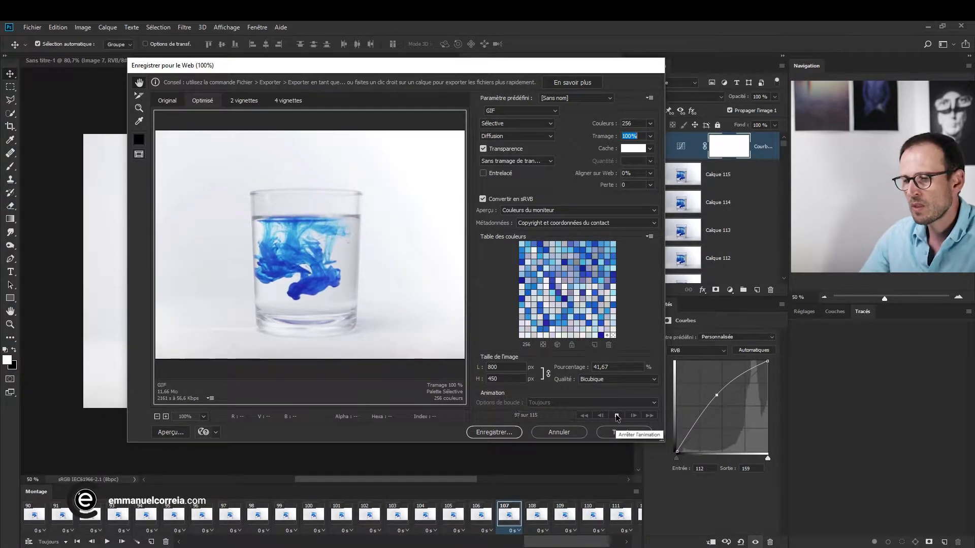
pyautogui.click(617, 416)
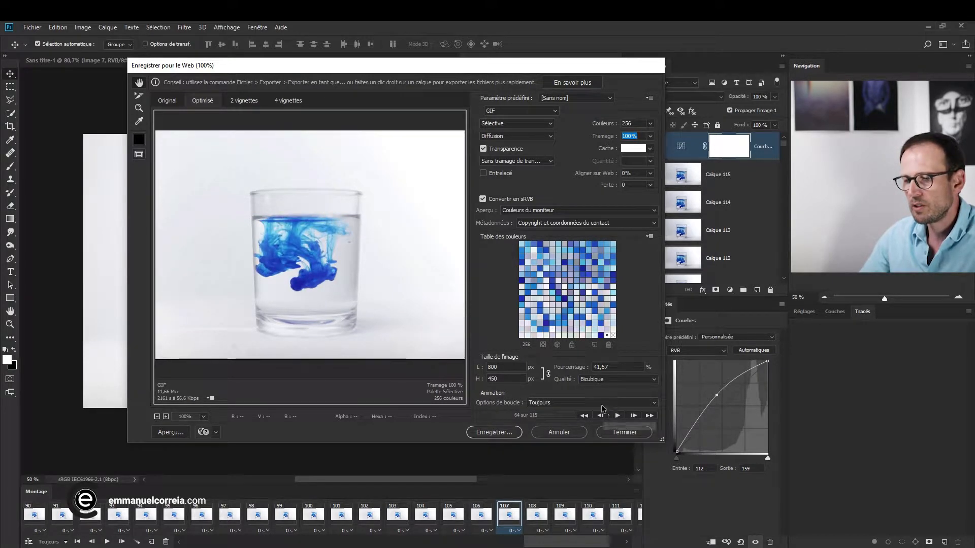
pyautogui.click(601, 404)
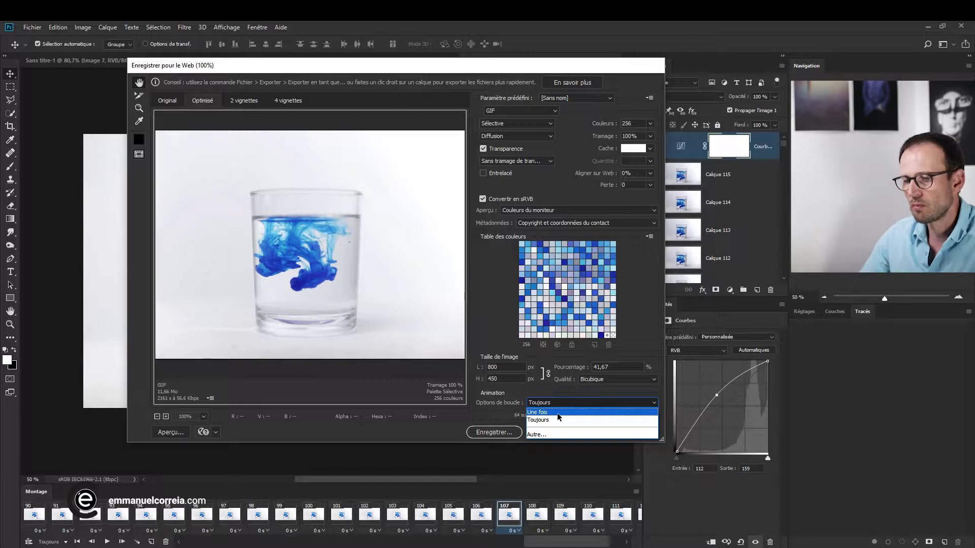
pyautogui.click(550, 421)
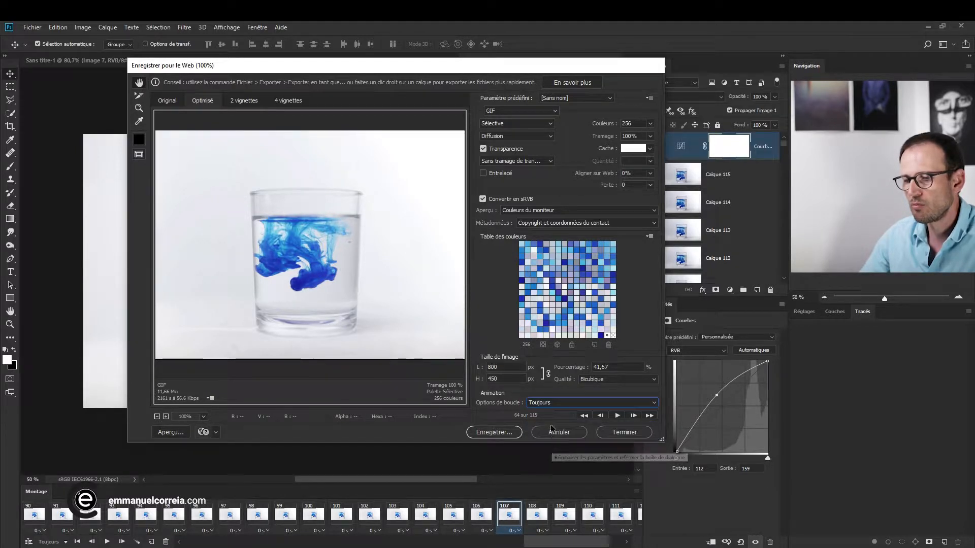
pyautogui.click(549, 404)
pyautogui.click(542, 435)
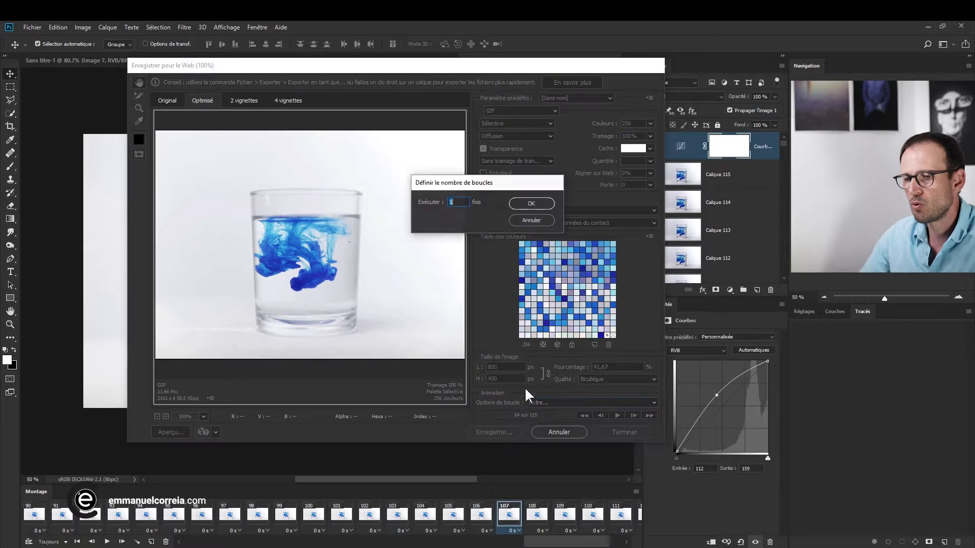
pyautogui.click(541, 227)
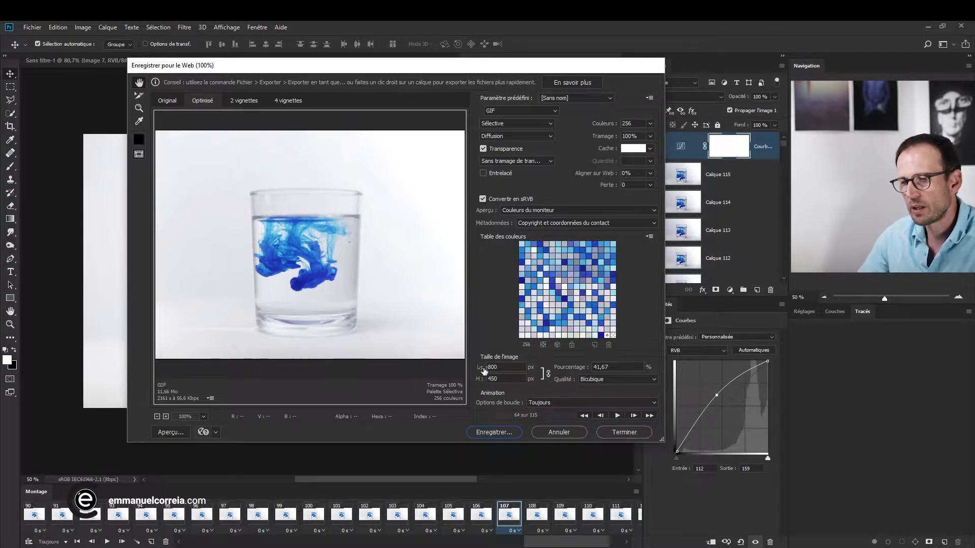
# Step: Reduce the GIF export to 64 colours and play the animation in the preview, stopping it near the end
pyautogui.click(650, 124)
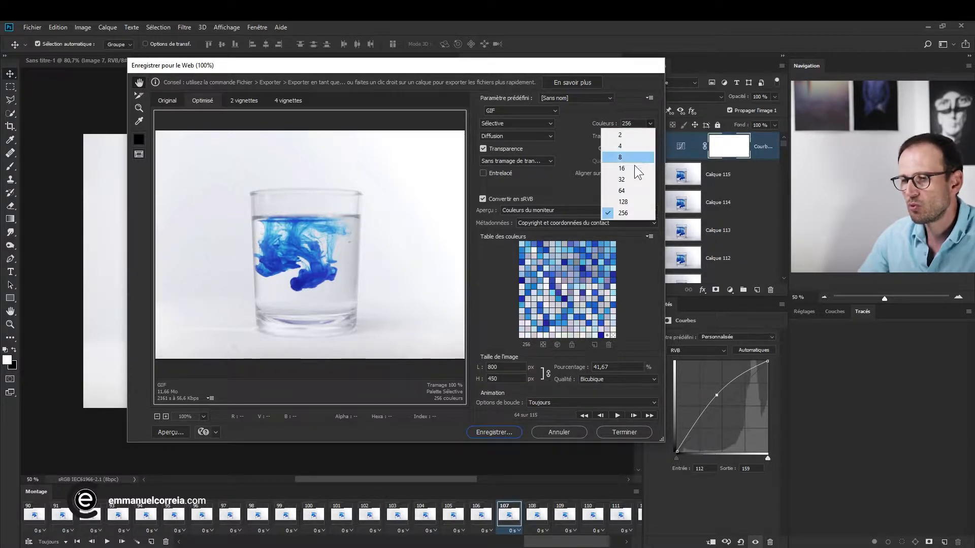
pyautogui.click(629, 191)
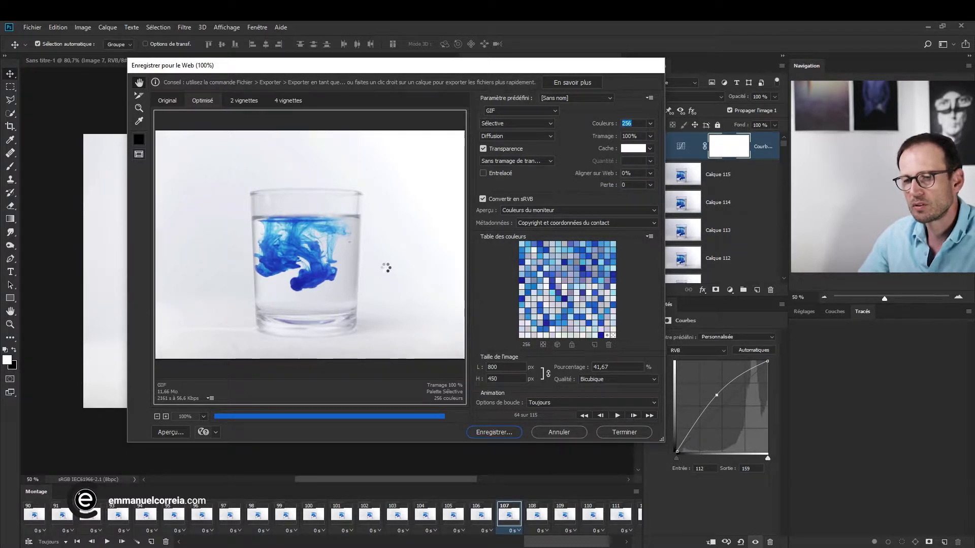
pyautogui.click(616, 415)
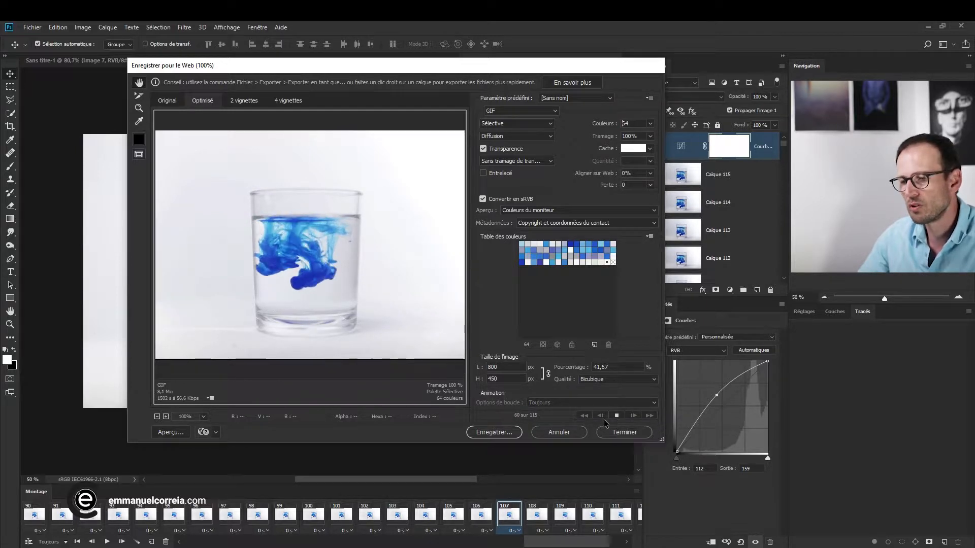
pyautogui.click(617, 415)
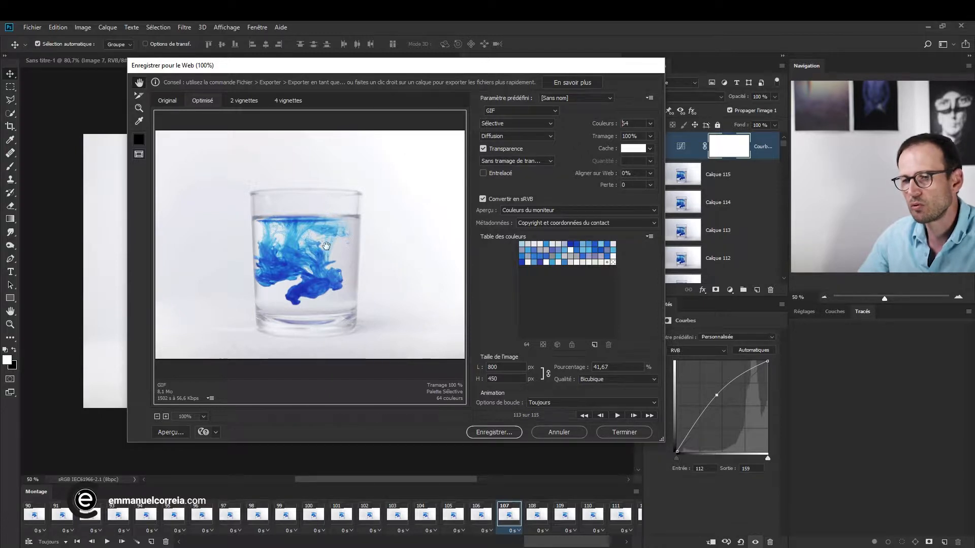
# Step: Try the GIF export with 16 colours and 60% dithering (Tramage), and cancel the Save for Web dialog
pyautogui.click(650, 123)
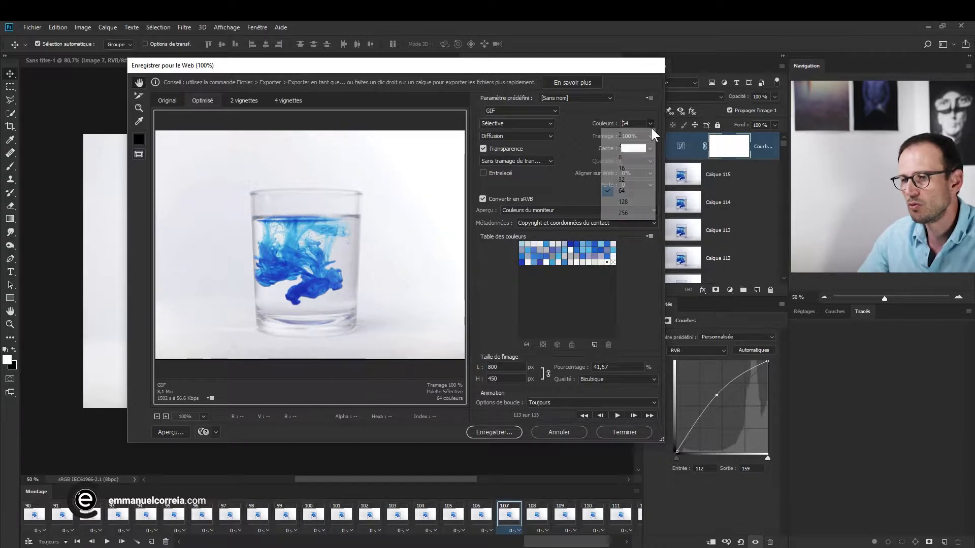
pyautogui.click(624, 168)
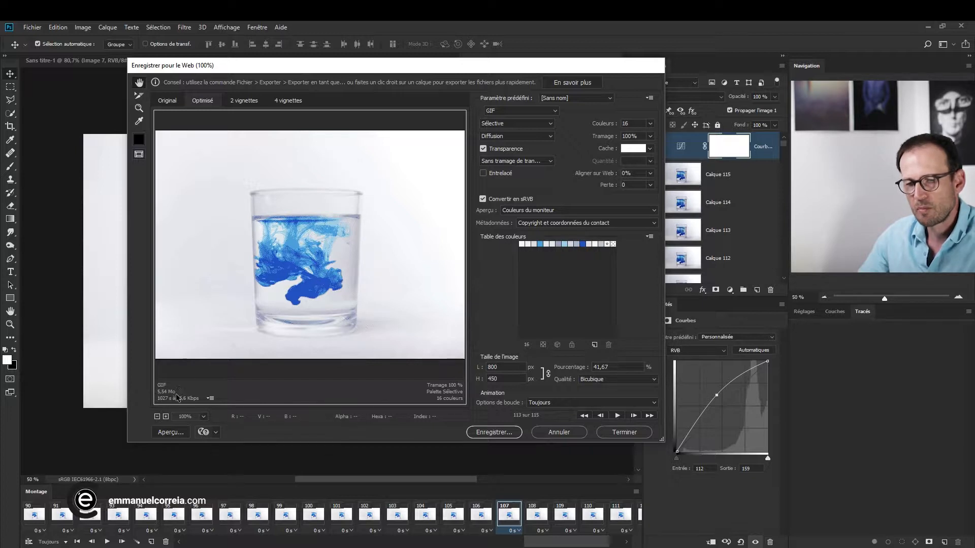
pyautogui.click(650, 149)
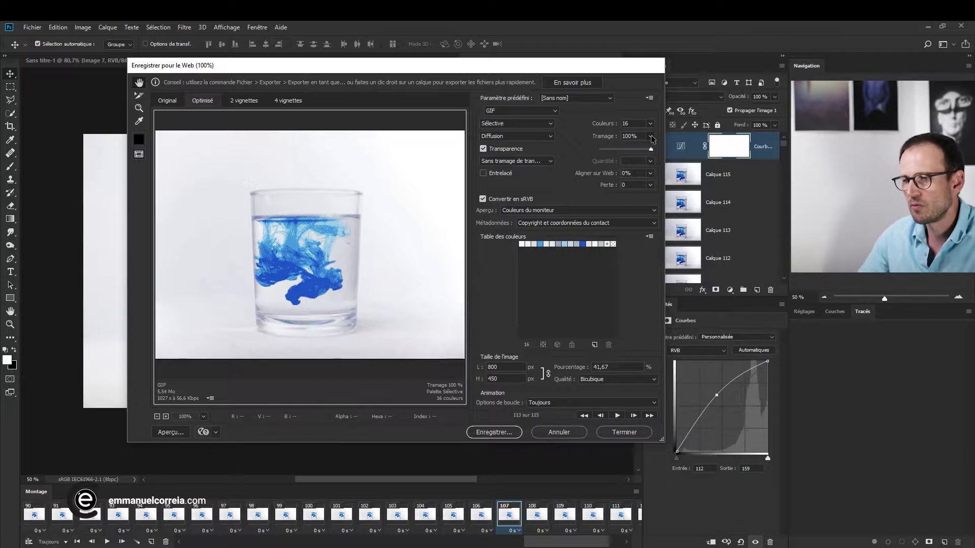
pyautogui.moveTo(641, 148); pyautogui.dragTo(635, 149)
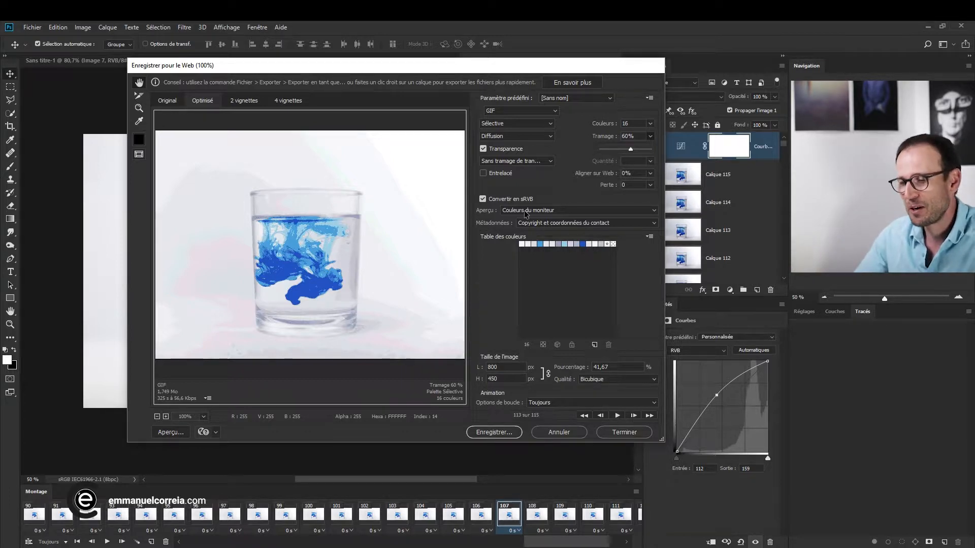
pyautogui.click(557, 440)
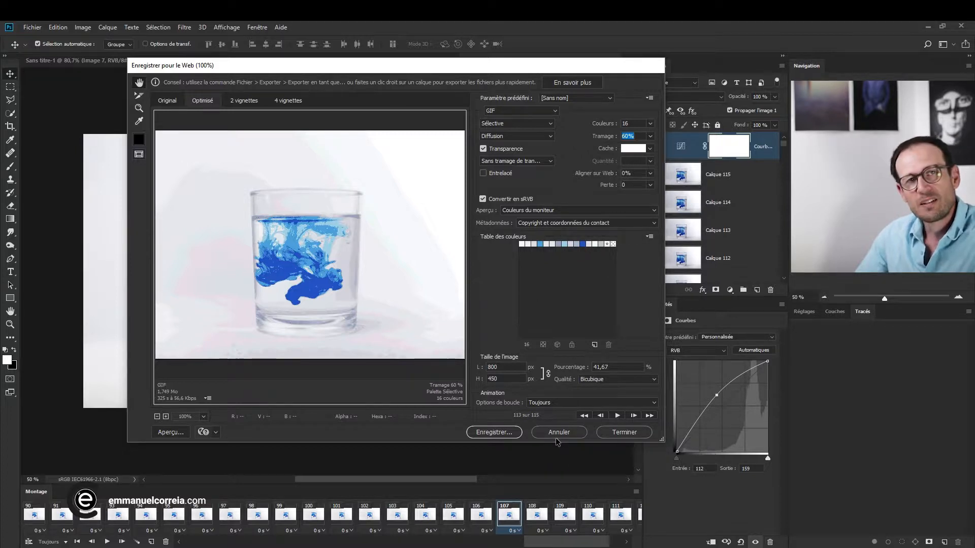
pyautogui.click(558, 432)
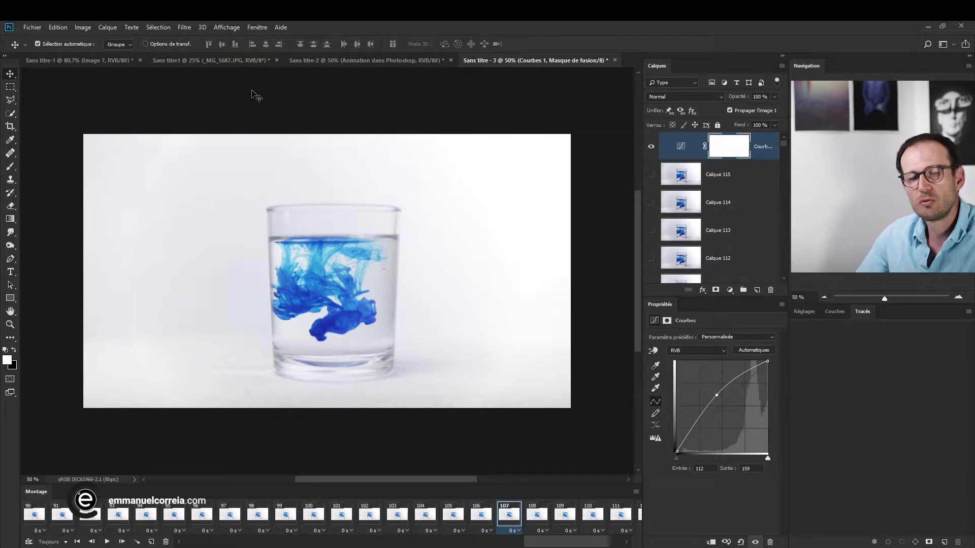
# Step: Switch to Adobe Bridge and look over the selected photo sequence in the 2018_06_06_Ombre_exercice_Photoshop folder
pyautogui.hotkey('alt', 'Tab')
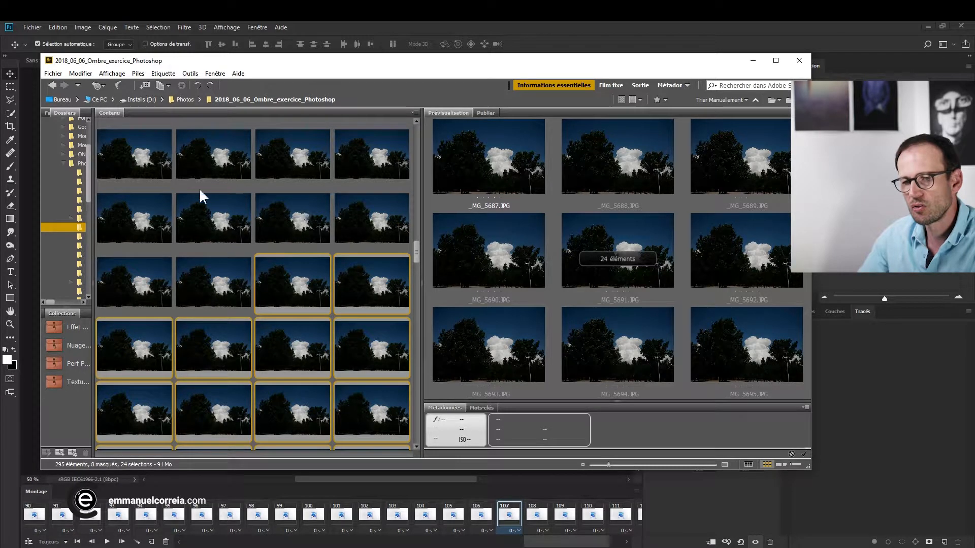
pyautogui.scroll(-2, 251, 200)
pyautogui.scroll(1, 254, 198)
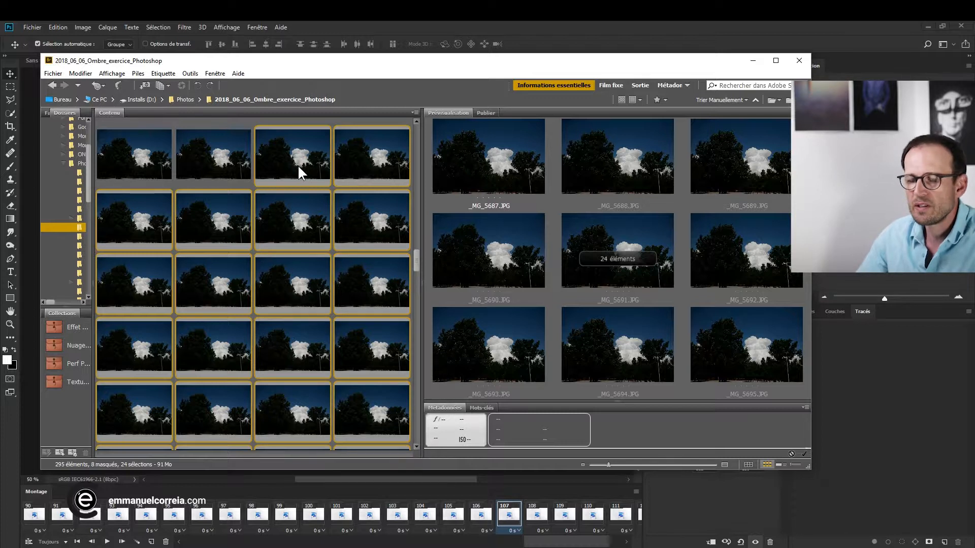
# Step: Select the 25 photos starting at _MG_5661.JPG in Bridge and load them as layers of one Photoshop document
pyautogui.click(285, 175)
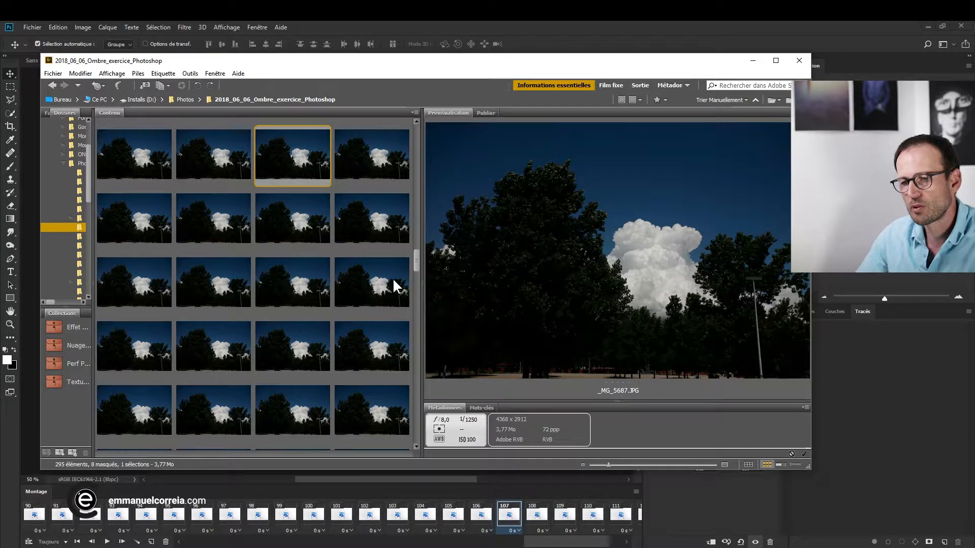
pyautogui.moveTo(414, 262); pyautogui.dragTo(425, 234)
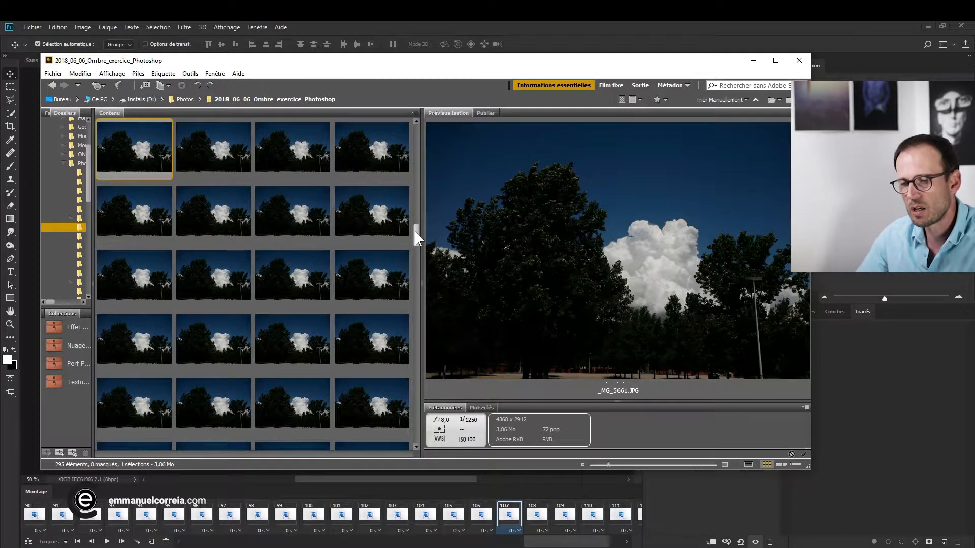
pyautogui.scroll(3, 200, 294)
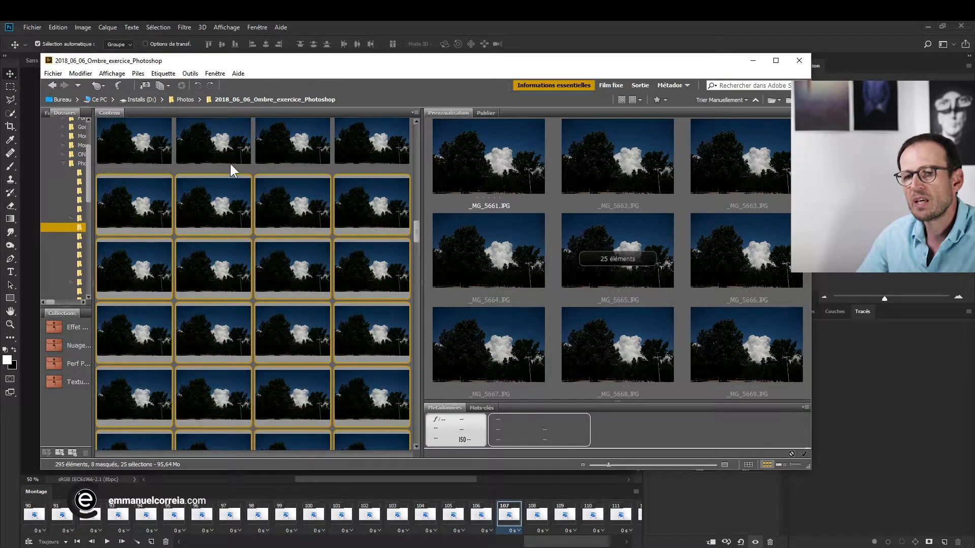
pyautogui.click(190, 75)
pyautogui.moveTo(211, 182)
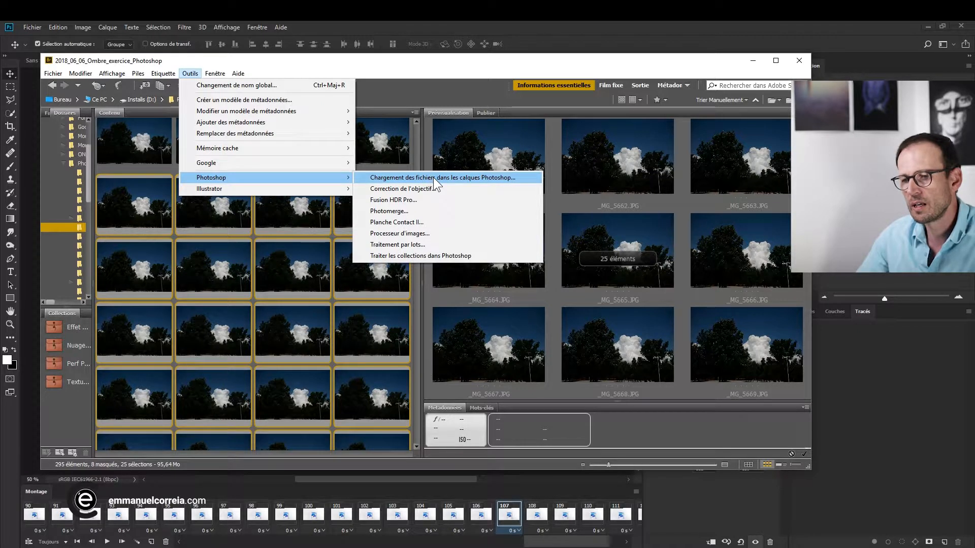
pyautogui.click(434, 178)
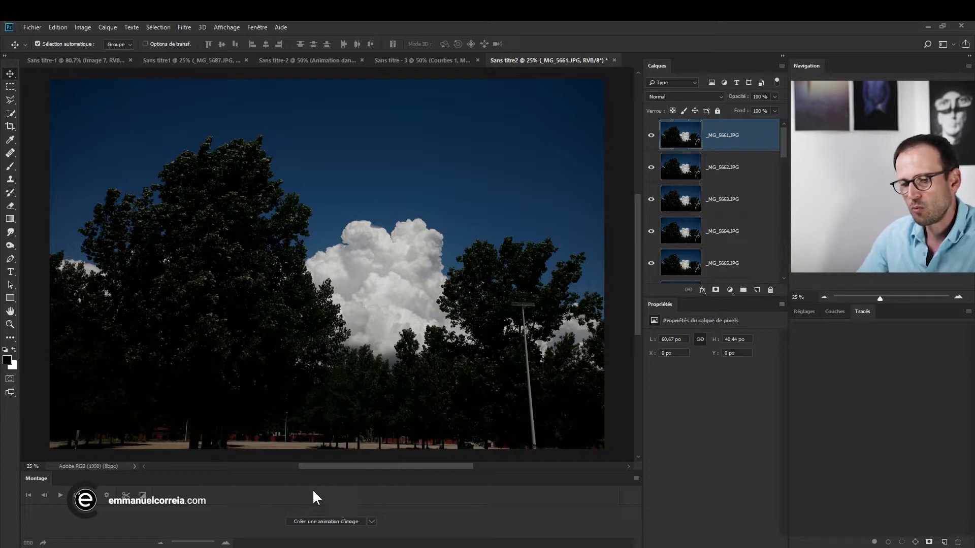
# Step: Create a frame animation and generate its frames from the layers (Créer des images d'après des calques)
pyautogui.click(330, 521)
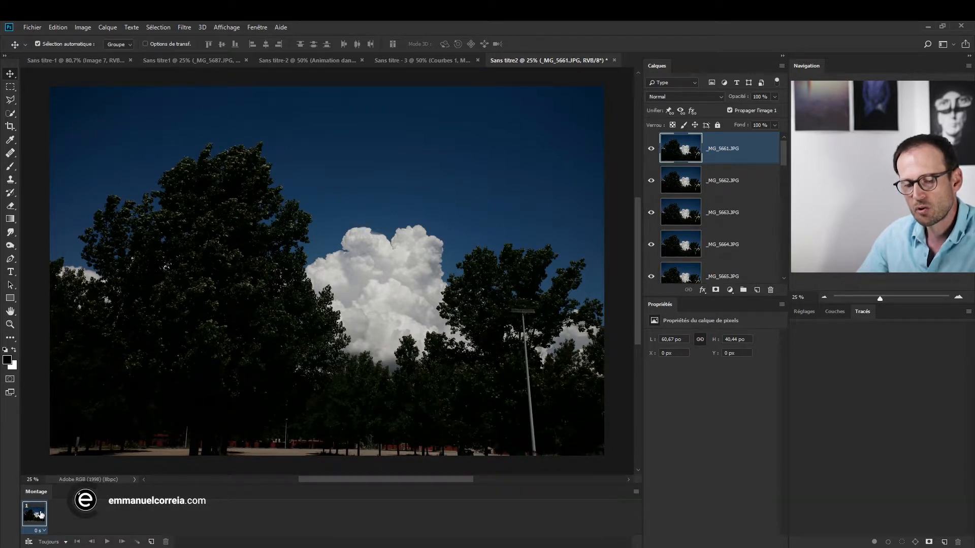
pyautogui.click(637, 491)
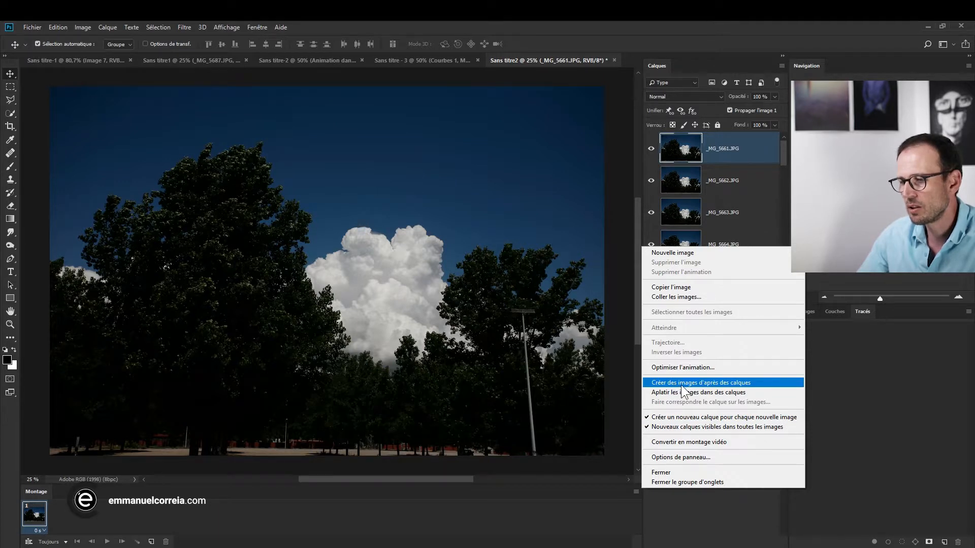
pyautogui.click(745, 382)
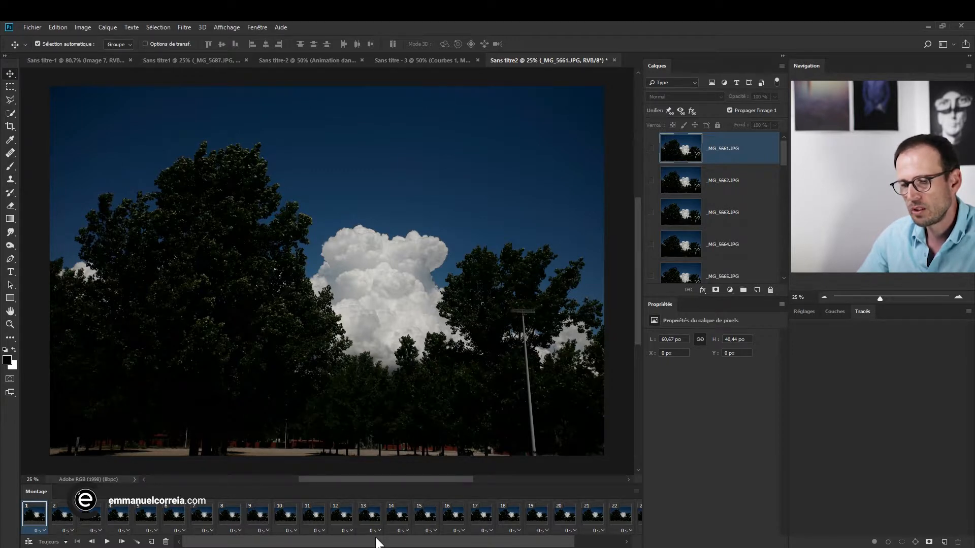
# Step: Look through the new frames and play the cloud animation, stopping it near frame 19
pyautogui.hscroll(3, 374, 538)
pyautogui.hscroll(-3, 347, 537)
pyautogui.click(107, 542)
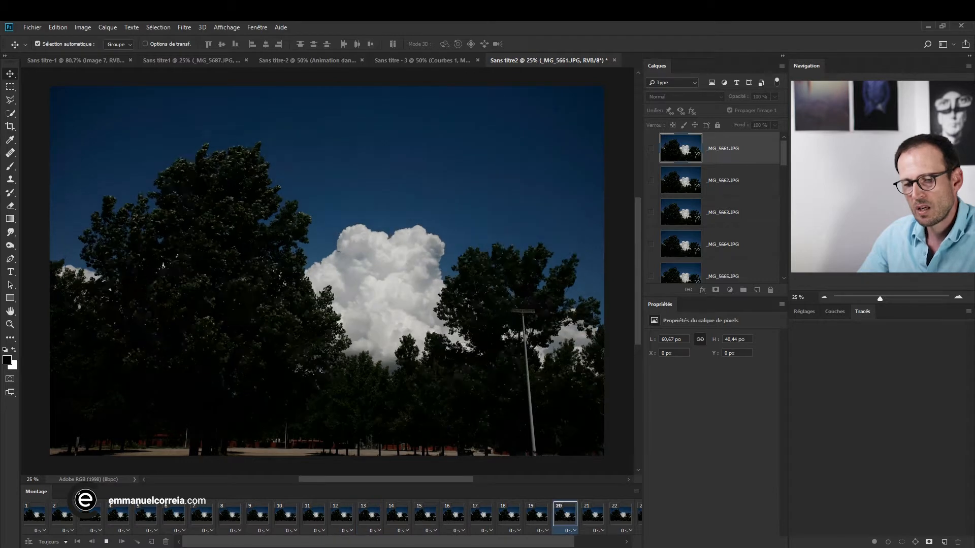
pyautogui.click(106, 542)
pyautogui.moveTo(783, 147)
pyautogui.mouseDown()
pyautogui.moveTo(790, 215)
pyautogui.moveTo(790, 138)
pyautogui.mouseUp()
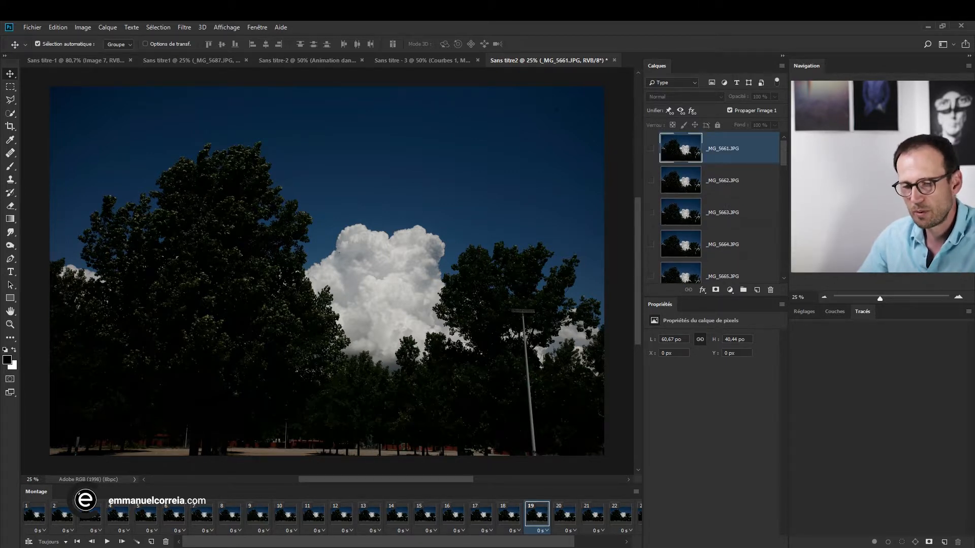
# Step: Select all frames from 1 to 25, reverse their order (Inverser les images), and play and stop the animation
pyautogui.click(35, 514)
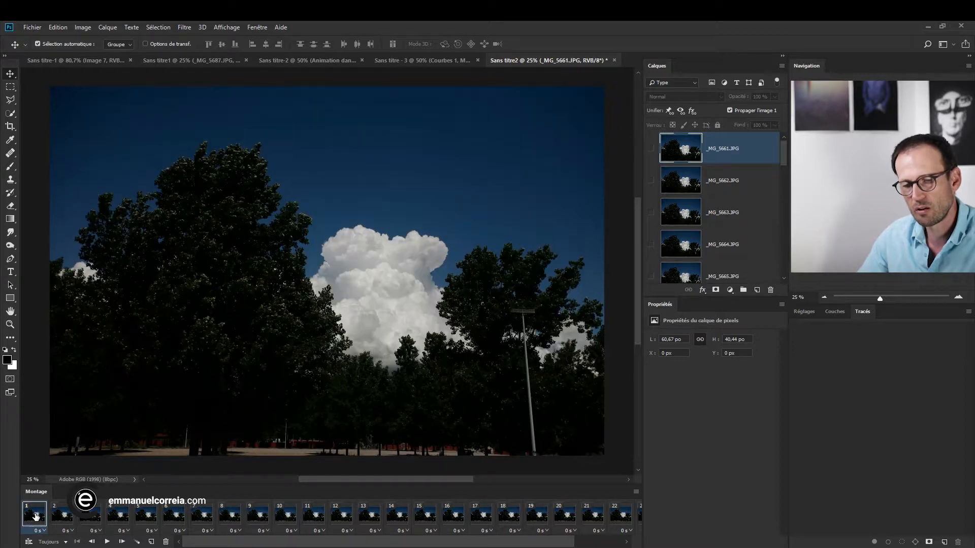
pyautogui.moveTo(239, 545); pyautogui.dragTo(333, 542)
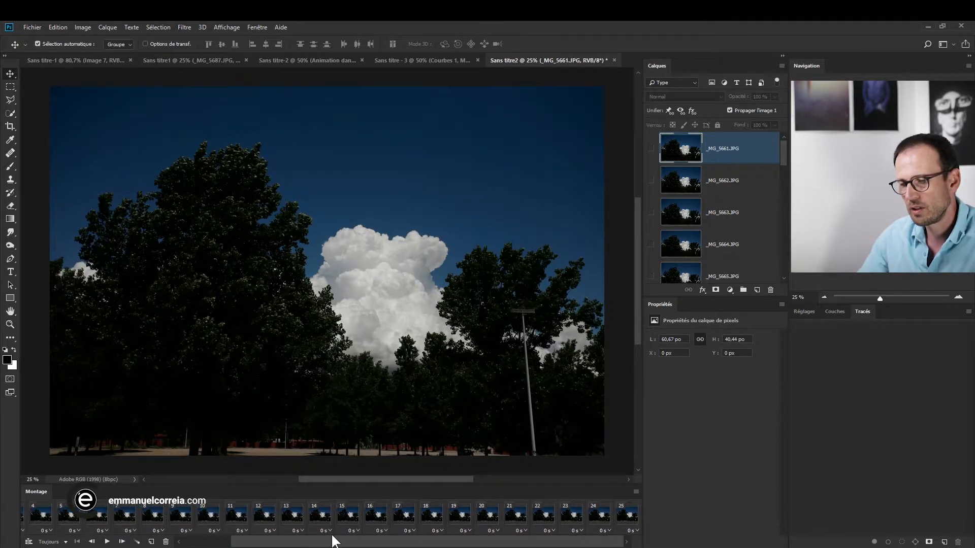
pyautogui.keyDown('shift'); pyautogui.click(630, 516); pyautogui.keyUp('shift')
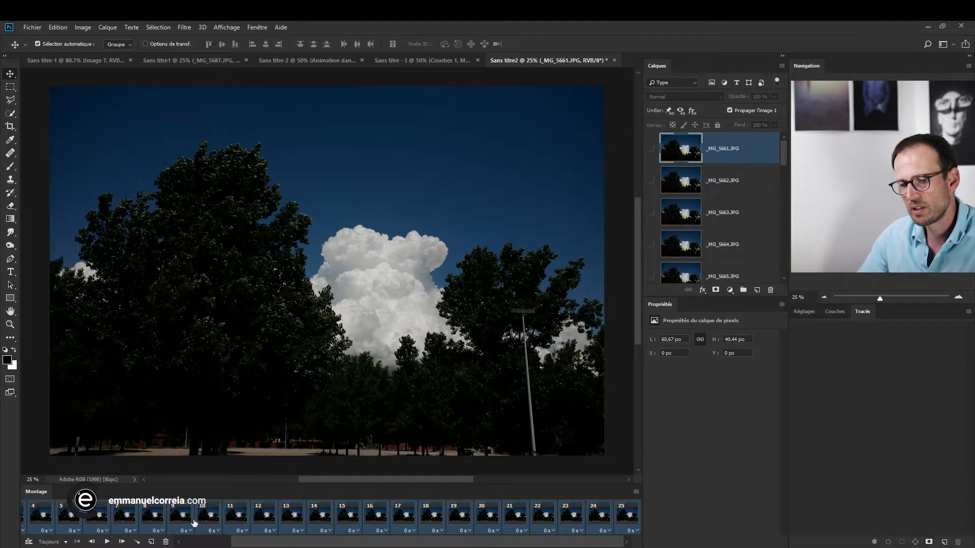
pyautogui.click(635, 491)
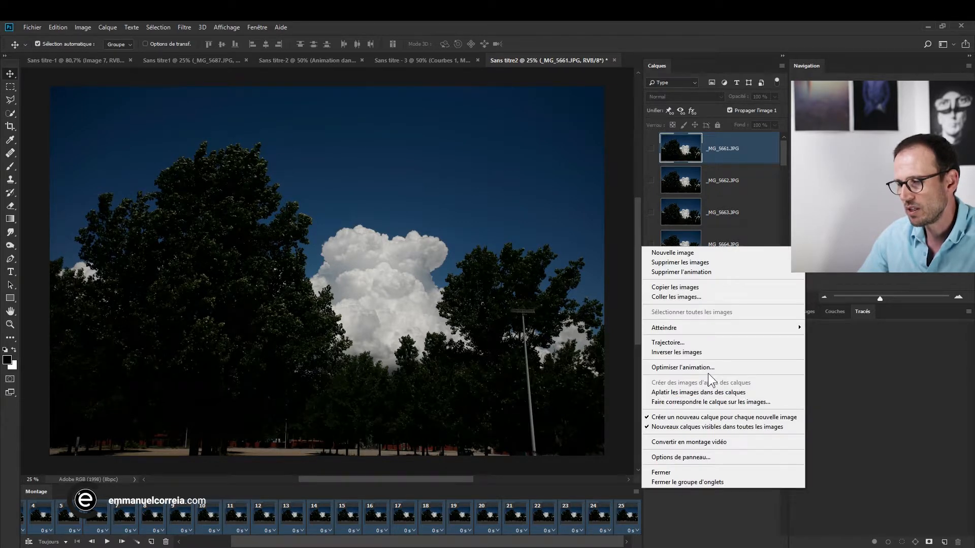
pyautogui.click(685, 353)
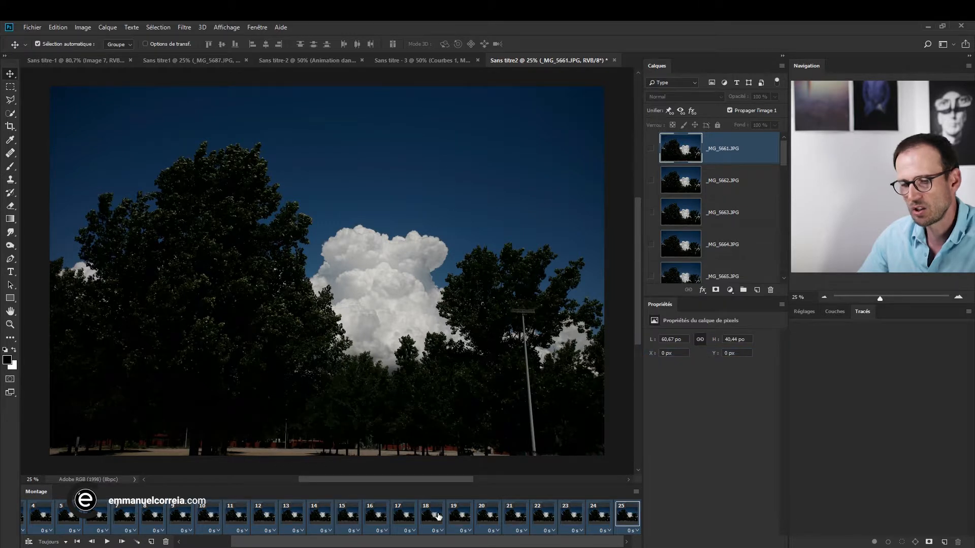
pyautogui.click(106, 542)
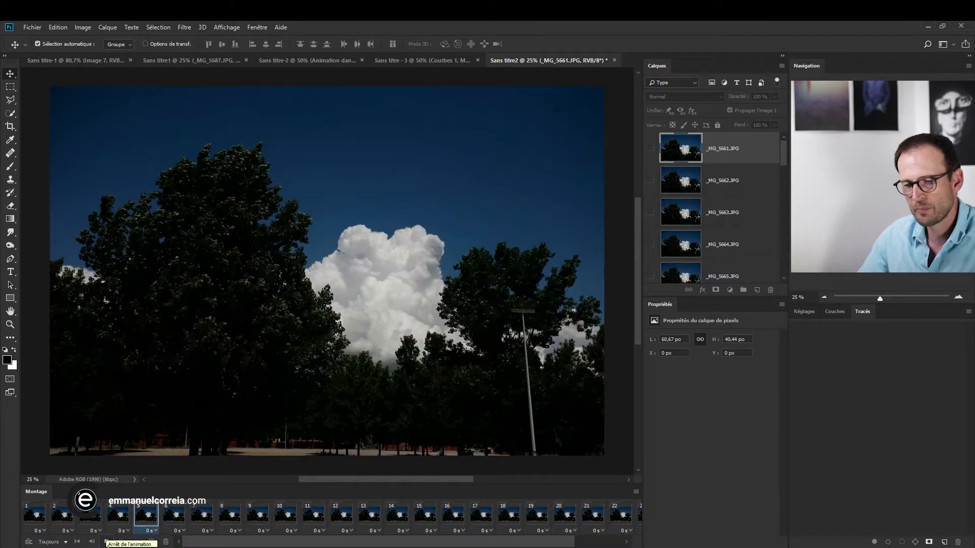
pyautogui.click(107, 542)
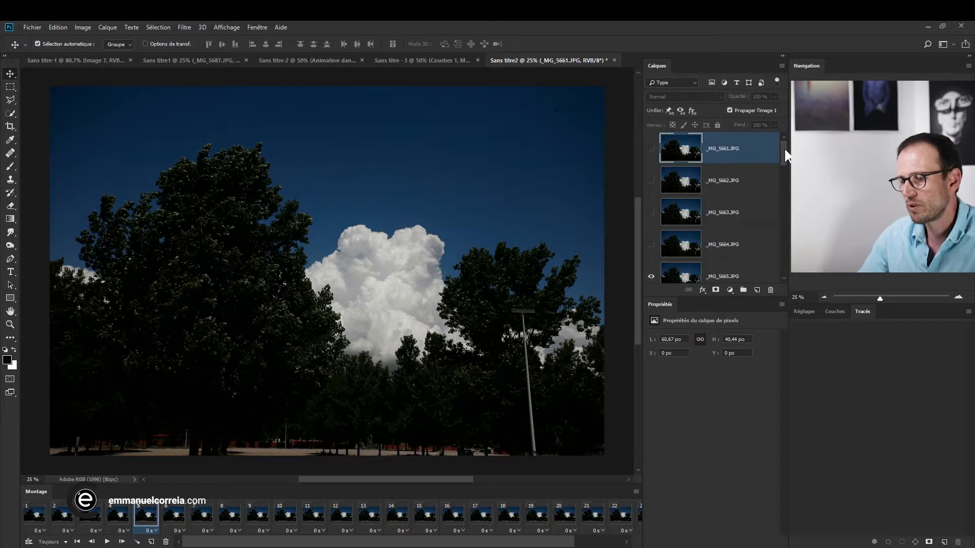
# Step: Add a Courbes adjustment layer above the photos, raise the shadows and midtones (Entrée 118, Sortie 139), and play the animation
pyautogui.click(730, 291)
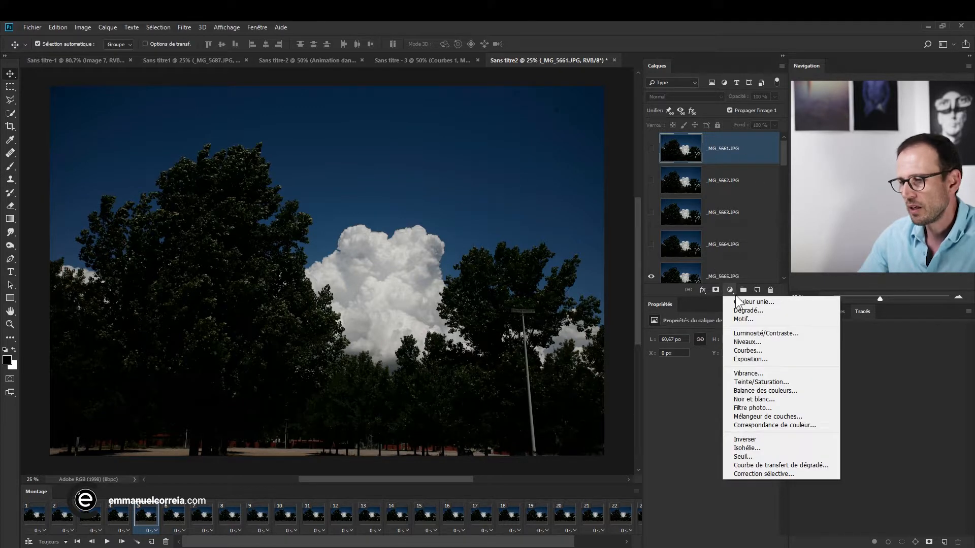
pyautogui.click(750, 348)
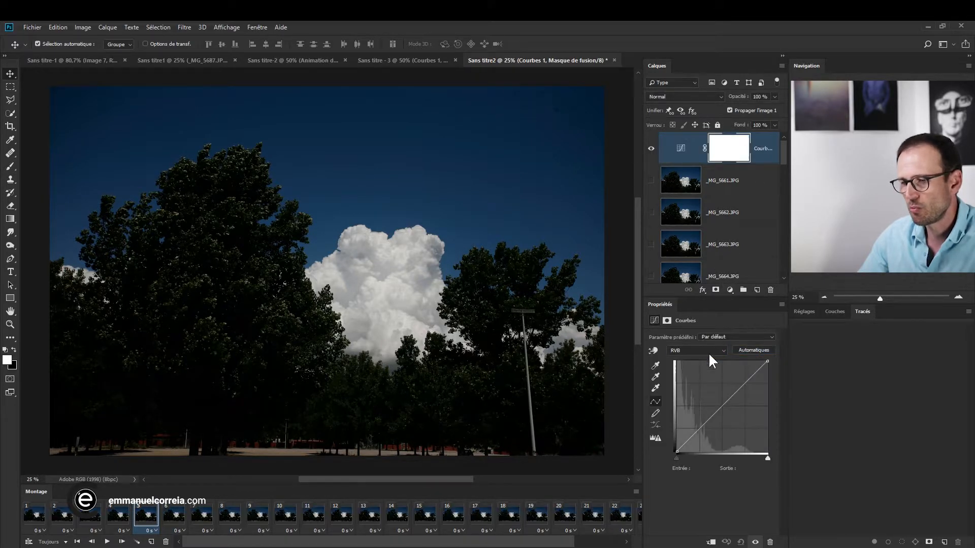
pyautogui.moveTo(712, 415); pyautogui.dragTo(716, 403)
pyautogui.moveTo(677, 449); pyautogui.dragTo(718, 400)
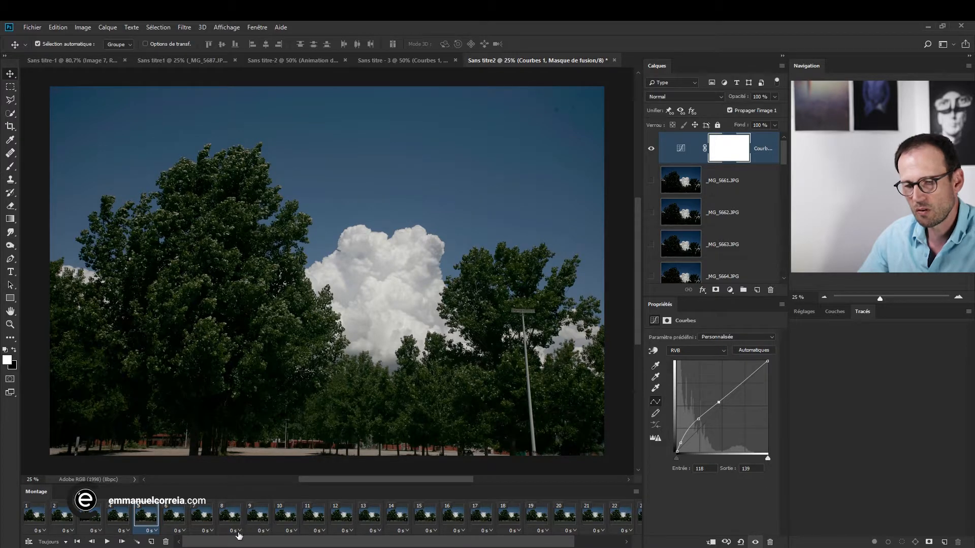
pyautogui.click(108, 541)
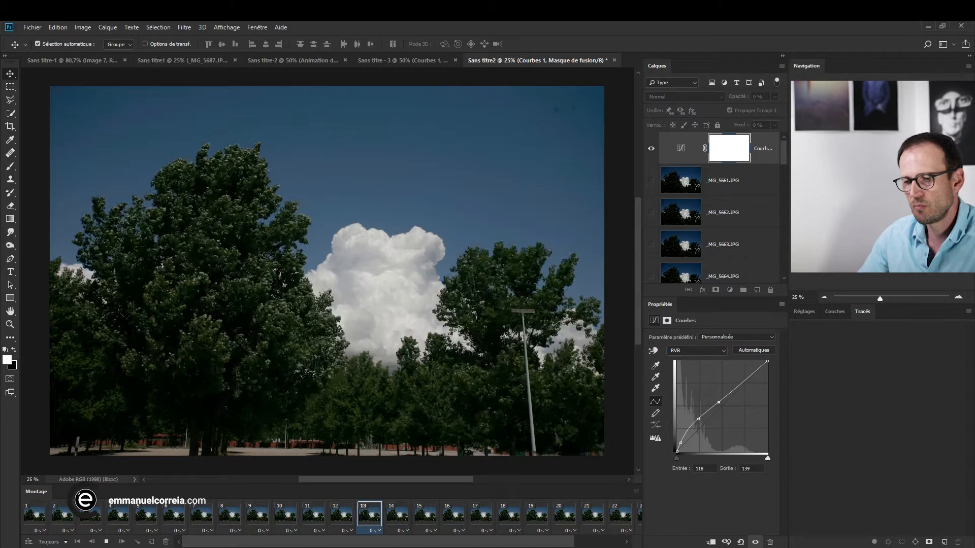
# Step: Bring up Save for Web for the cloud animation and set the export format to GIF
pyautogui.click(32, 27)
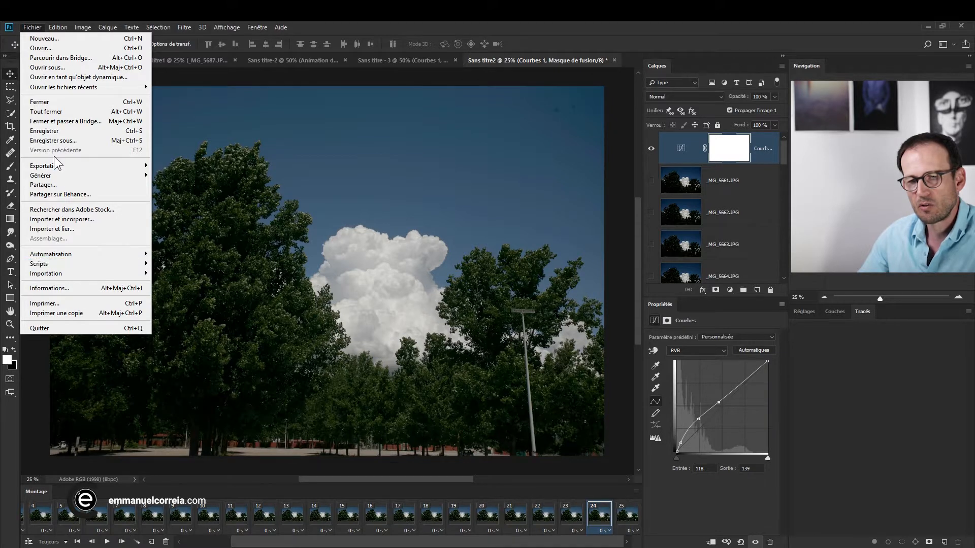
pyautogui.moveTo(67, 169)
pyautogui.click(204, 204)
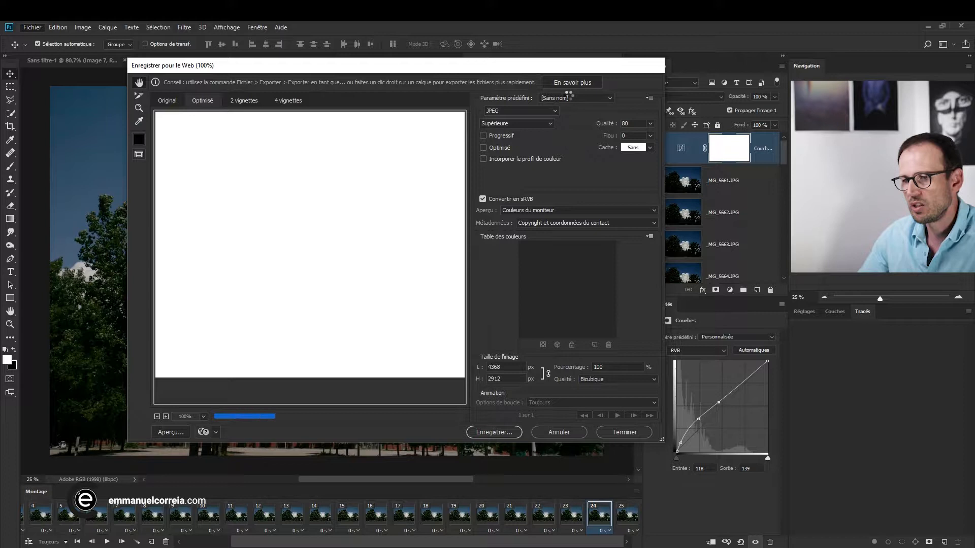
pyautogui.click(569, 98)
pyautogui.click(502, 70)
pyautogui.click(566, 100)
pyautogui.click(556, 87)
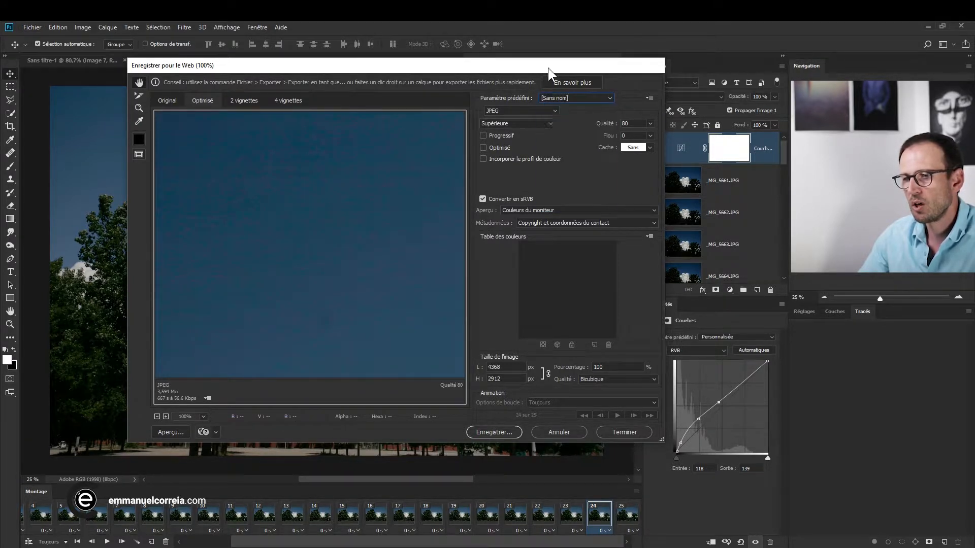
pyautogui.click(505, 111)
pyautogui.click(490, 120)
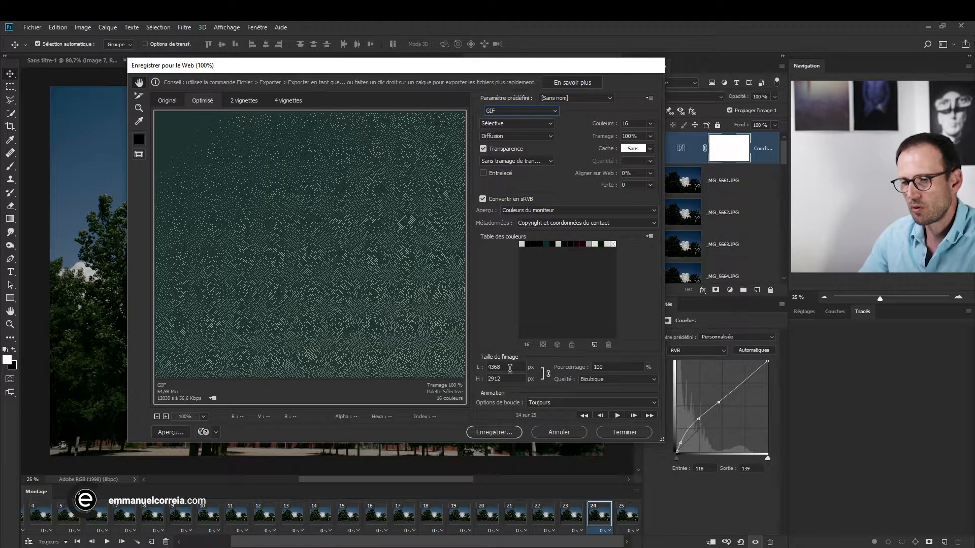
# Step: Set the GIF export to 1000 px wide and 128 colours, and inspect the cloud in the preview
pyautogui.doubleClick(495, 367)
pyautogui.write('1000')
pyautogui.press('Tab')
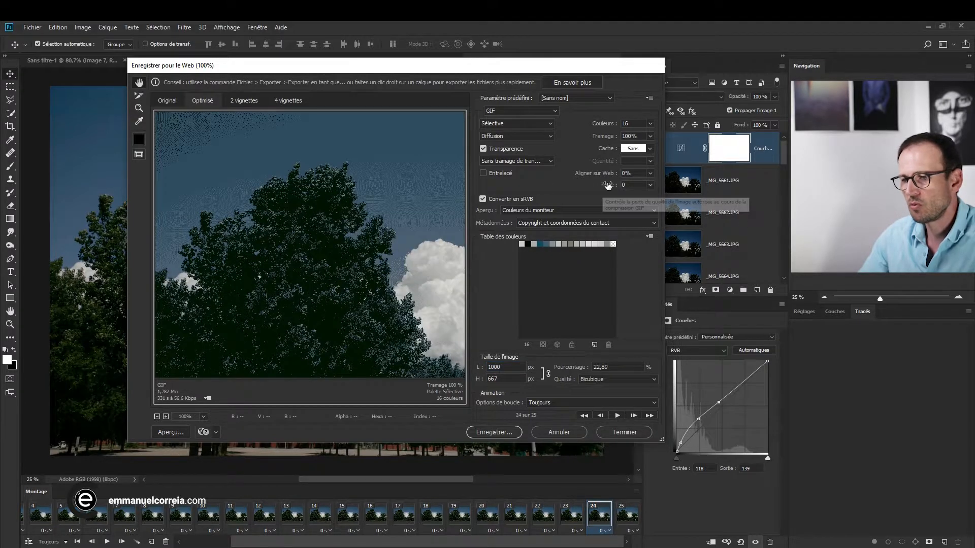
pyautogui.click(650, 123)
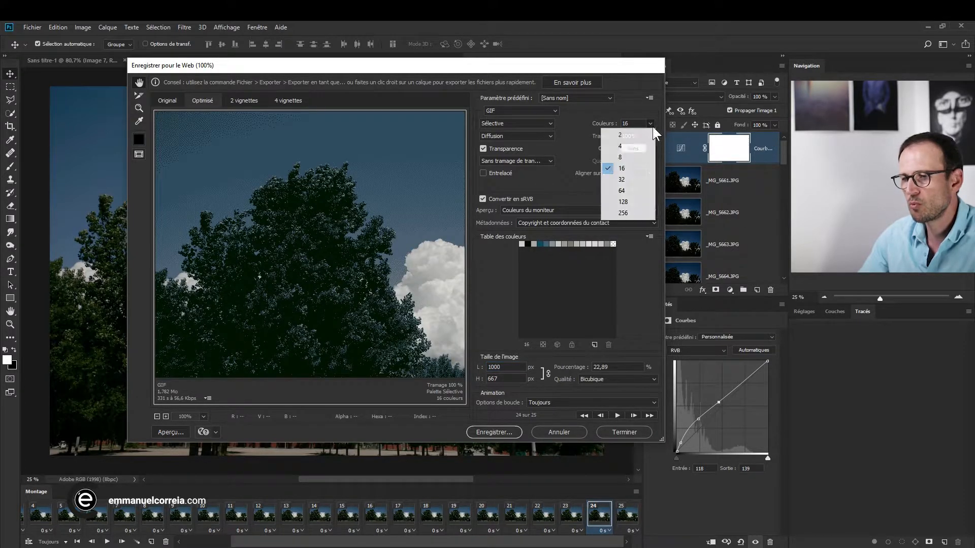
pyautogui.click(630, 197)
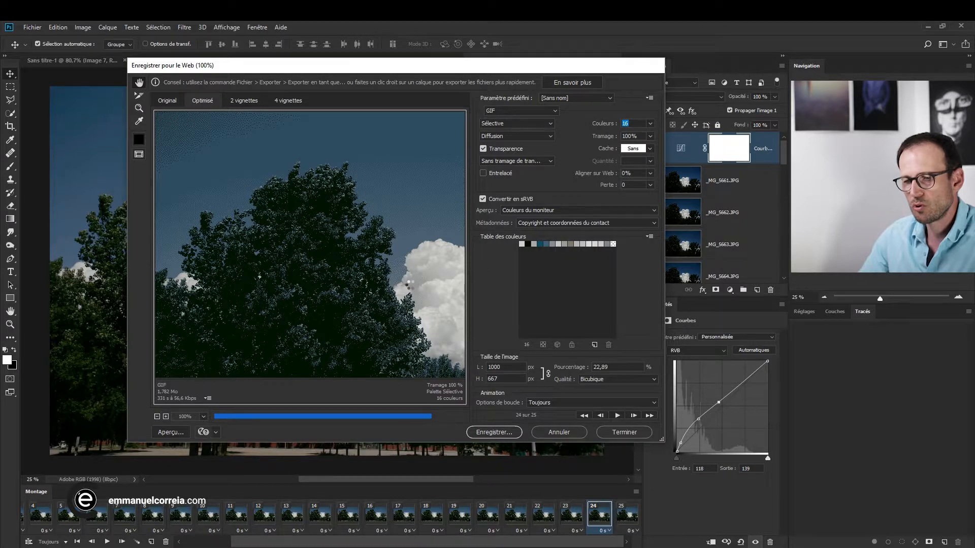
pyautogui.moveTo(413, 287); pyautogui.dragTo(279, 270)
pyautogui.moveTo(375, 260)
pyautogui.mouseDown()
pyautogui.moveTo(333, 274)
pyautogui.moveTo(358, 267)
pyautogui.mouseUp()
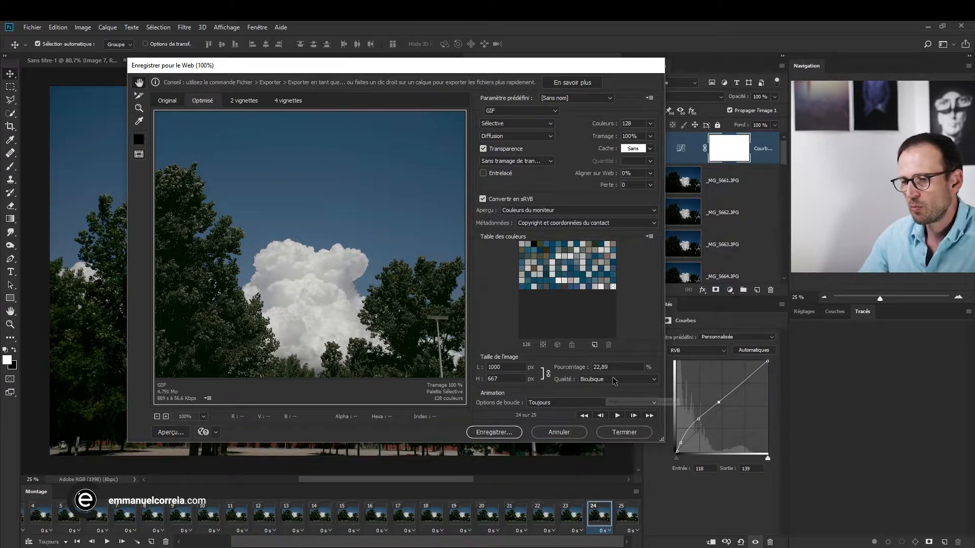
# Step: Check the loop options, keeping Toujours, play the animation in the export preview, and cancel the Save for Web dialog
pyautogui.click(556, 403)
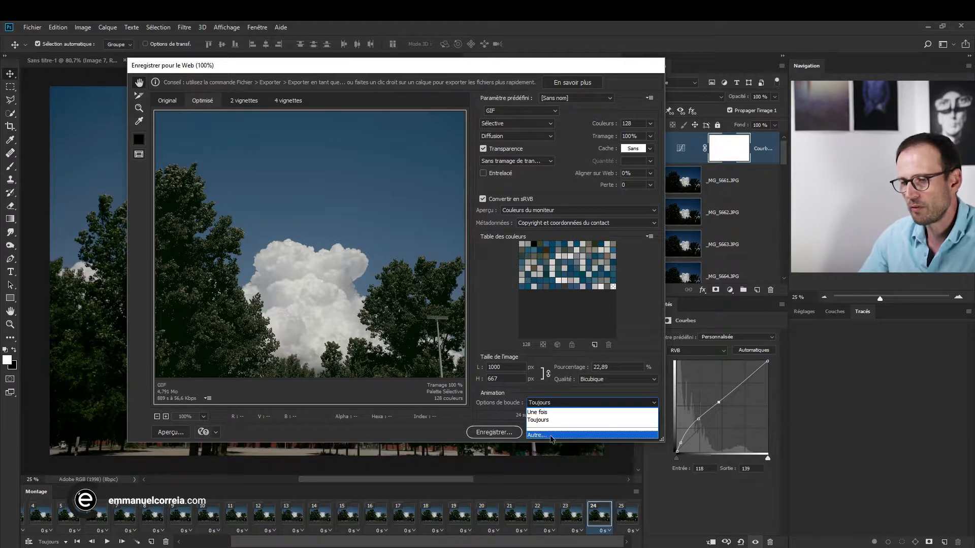
pyautogui.click(559, 392)
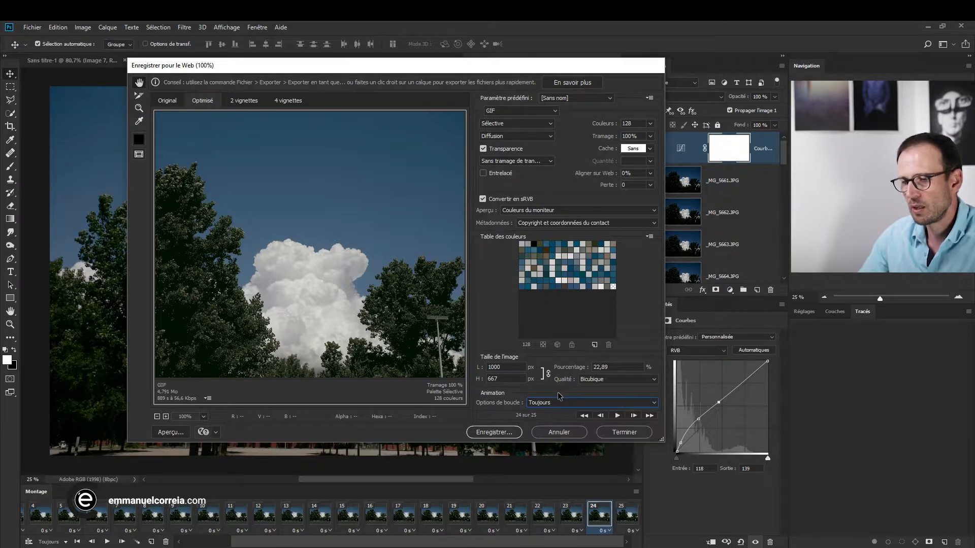
pyautogui.click(618, 416)
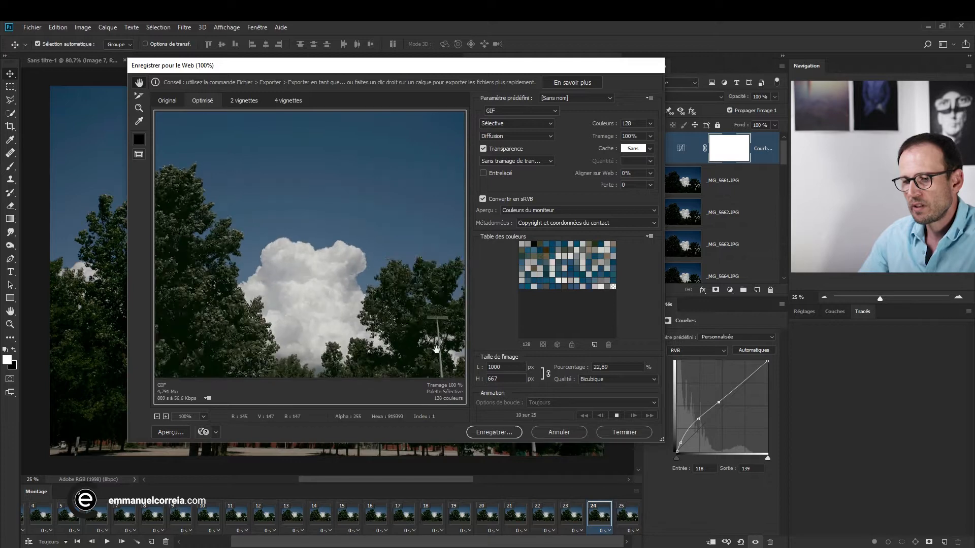
pyautogui.click(558, 433)
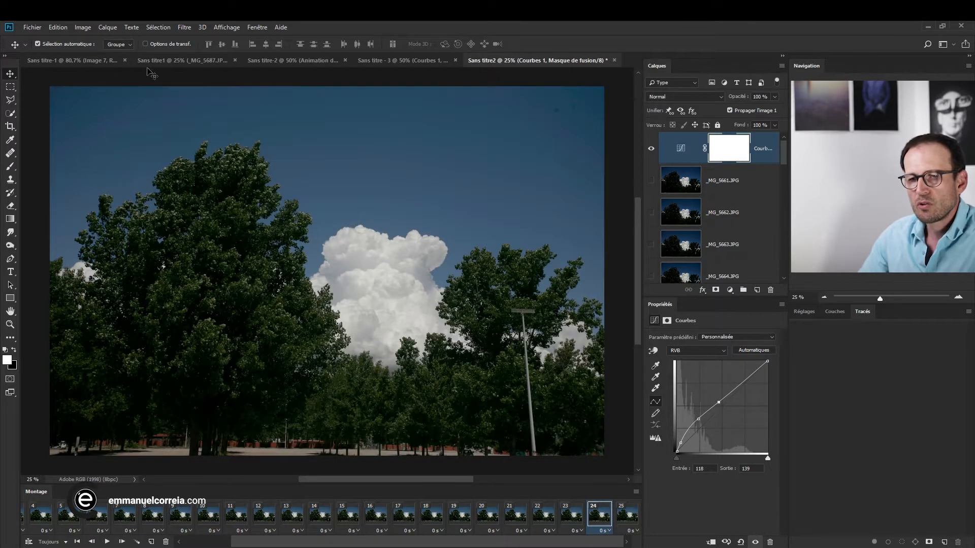
# Step: Switch to the Sans titre-1 document with the hand-drawn ball and play its frame animation
pyautogui.click(73, 60)
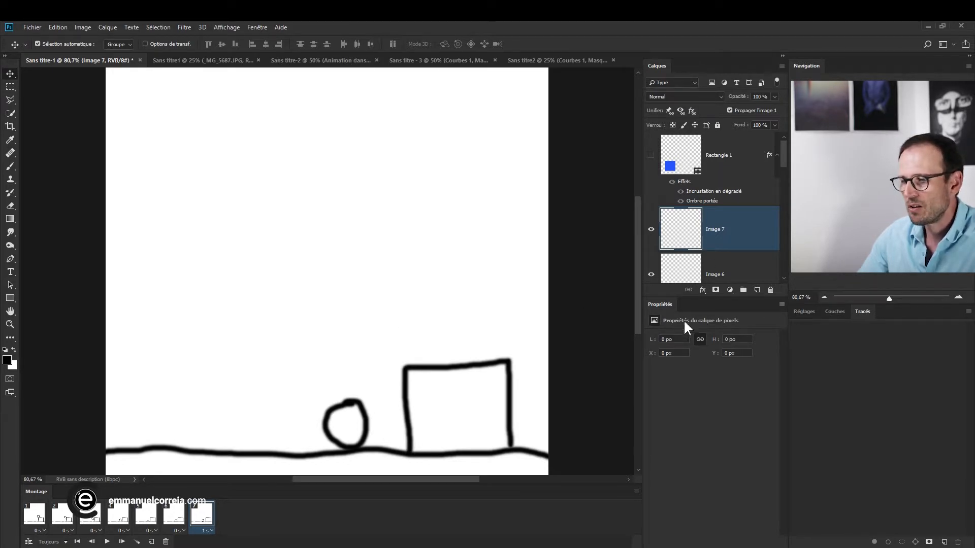
pyautogui.click(107, 542)
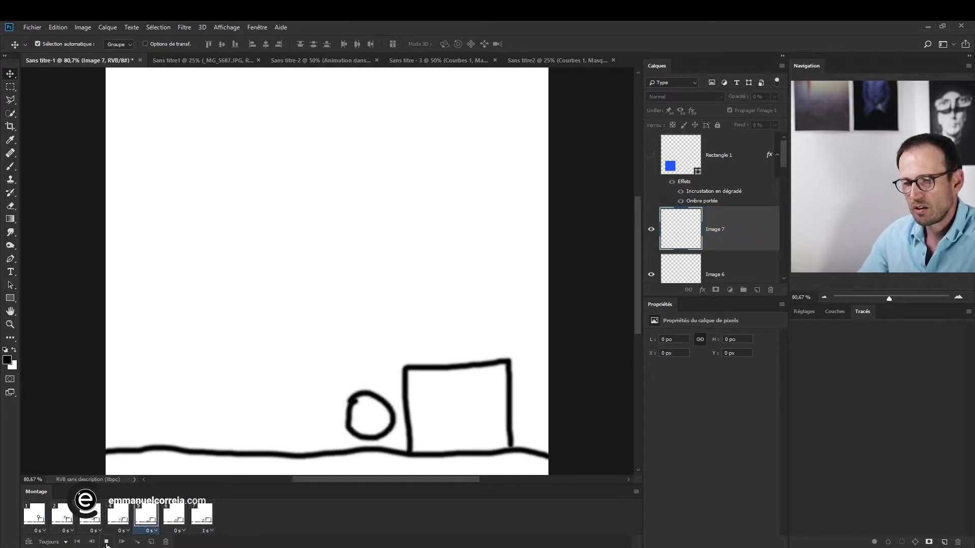
# Step: Stop the hand-drawn ball animation, replay it once more and stop playback
pyautogui.click(107, 543)
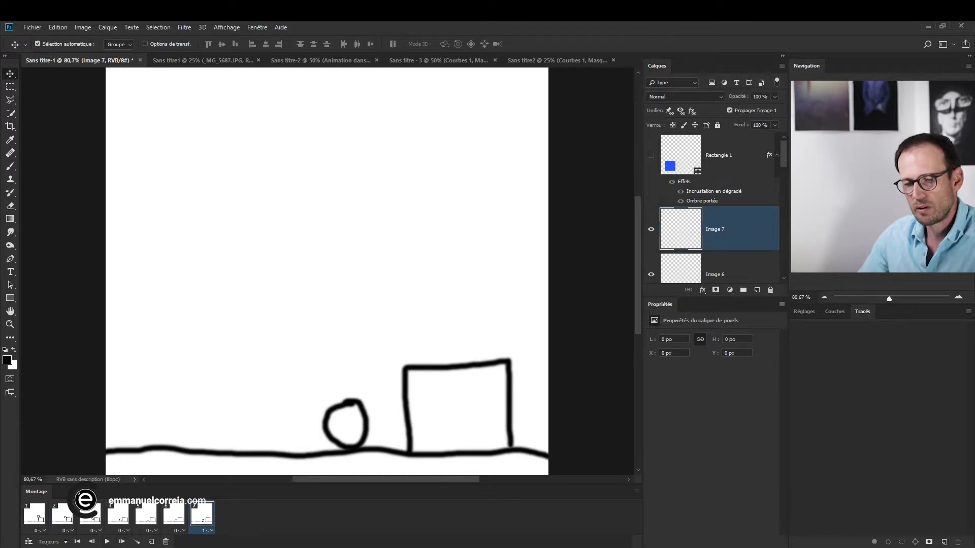
pyautogui.click(107, 542)
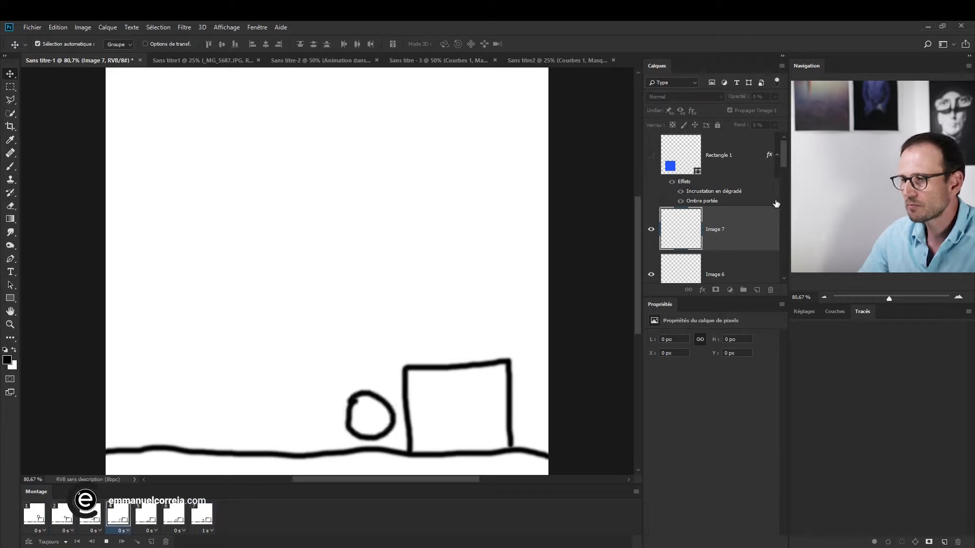
pyautogui.click(106, 542)
# Step: Create a new 1920 × 1080 px document at 72 ppi in RGB with a white background
pyautogui.click(32, 27)
pyautogui.click(40, 41)
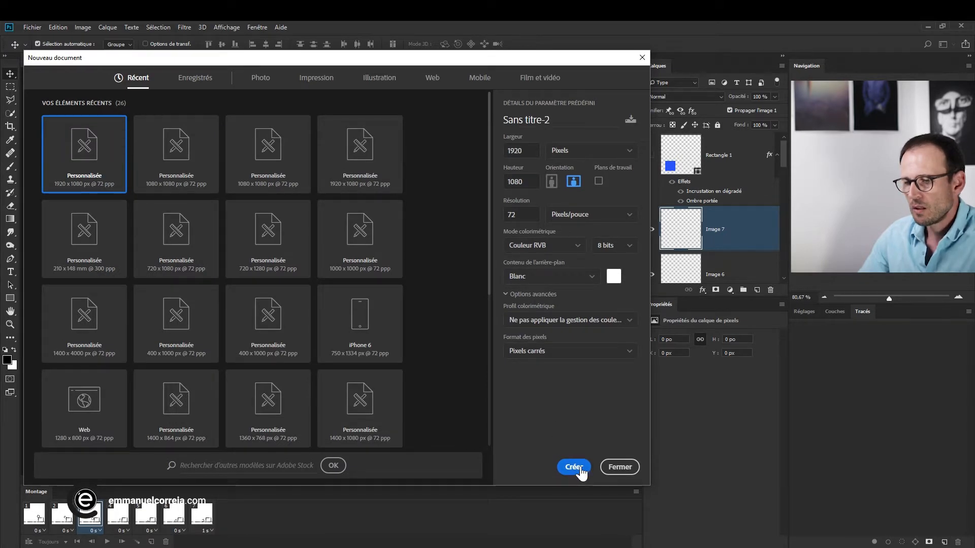
pyautogui.click(575, 466)
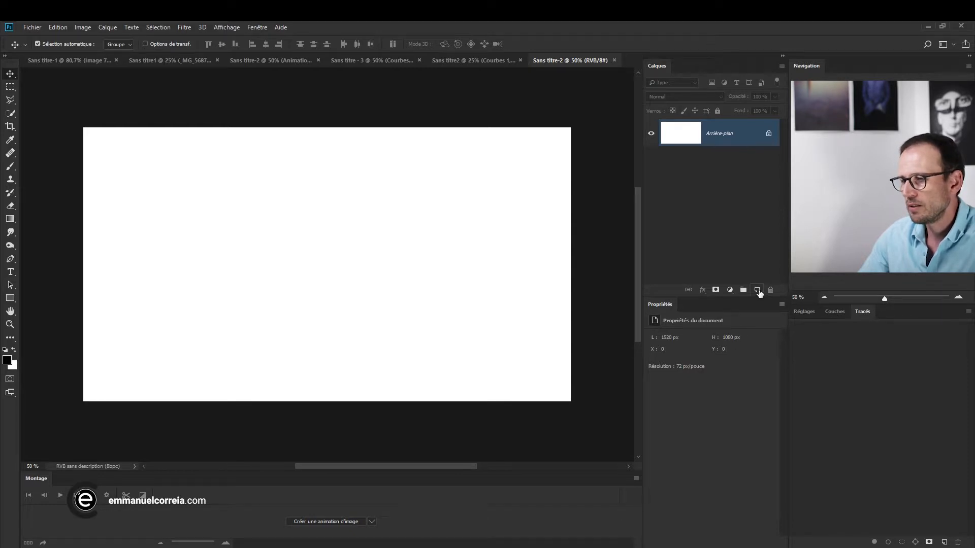
# Step: Add a new layer and brush a wavy ground line across the lower canvas with a large box standing on its right part
pyautogui.click(757, 290)
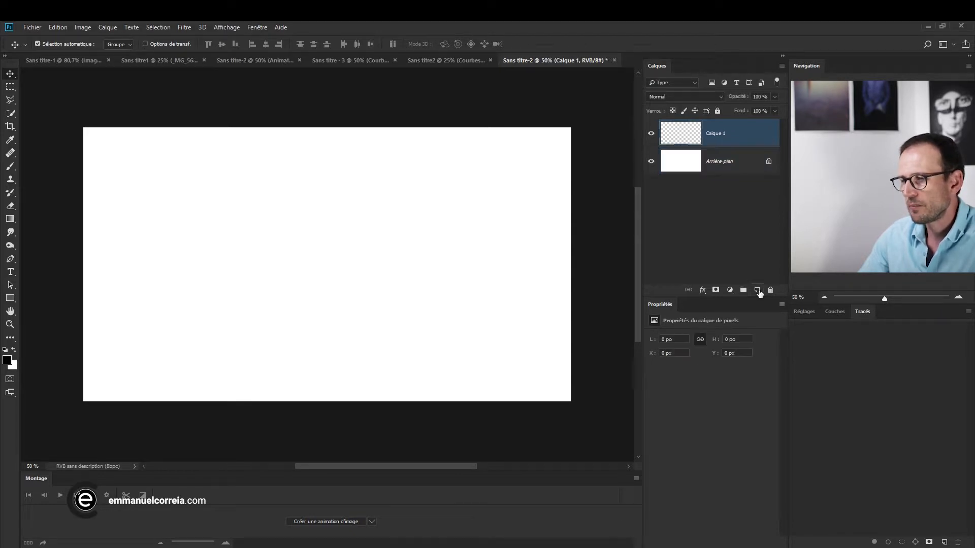
pyautogui.click(9, 168)
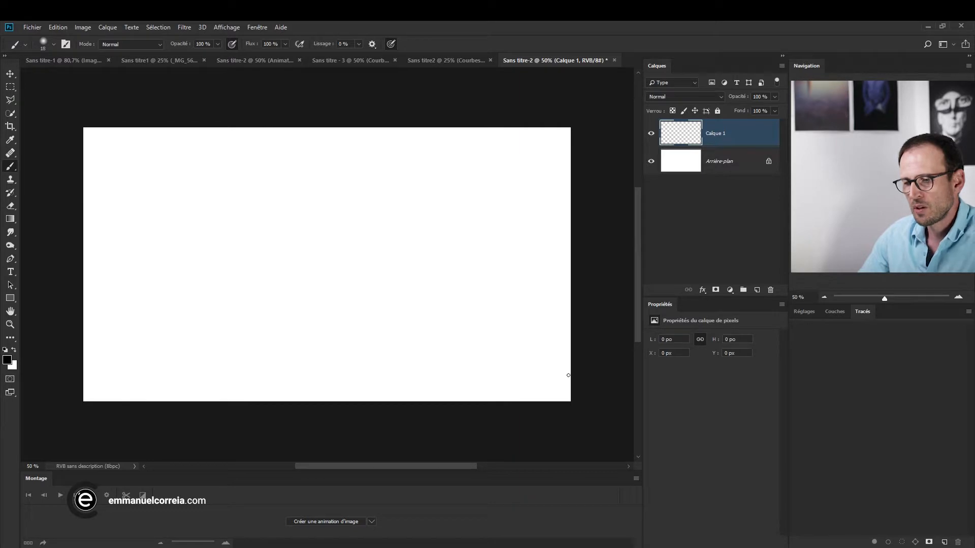
pyautogui.moveTo(570, 370)
pyautogui.mouseDown()
pyautogui.moveTo(257, 355)
pyautogui.moveTo(71, 359)
pyautogui.mouseUp()
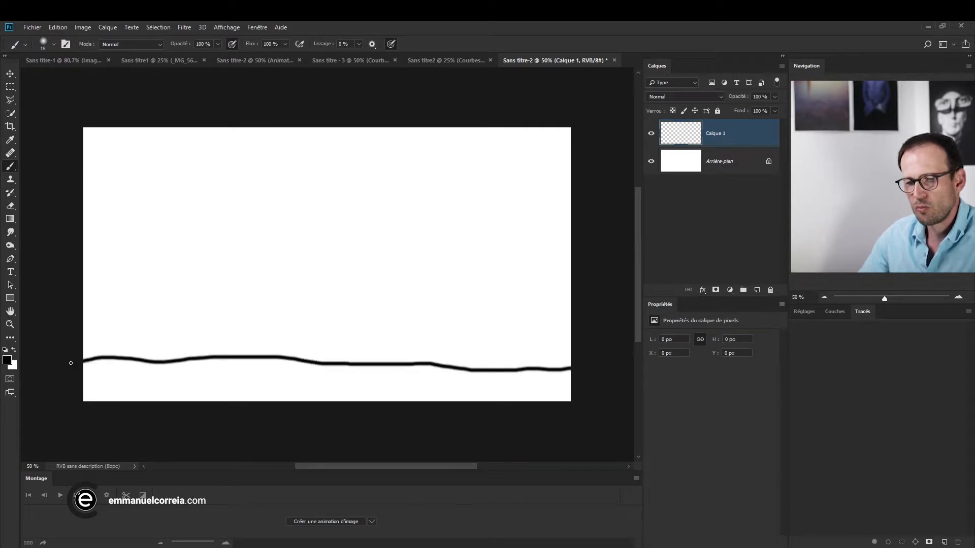
pyautogui.moveTo(541, 367)
pyautogui.mouseDown()
pyautogui.moveTo(535, 268)
pyautogui.moveTo(423, 268)
pyautogui.moveTo(403, 314)
pyautogui.moveTo(399, 364)
pyautogui.mouseUp()
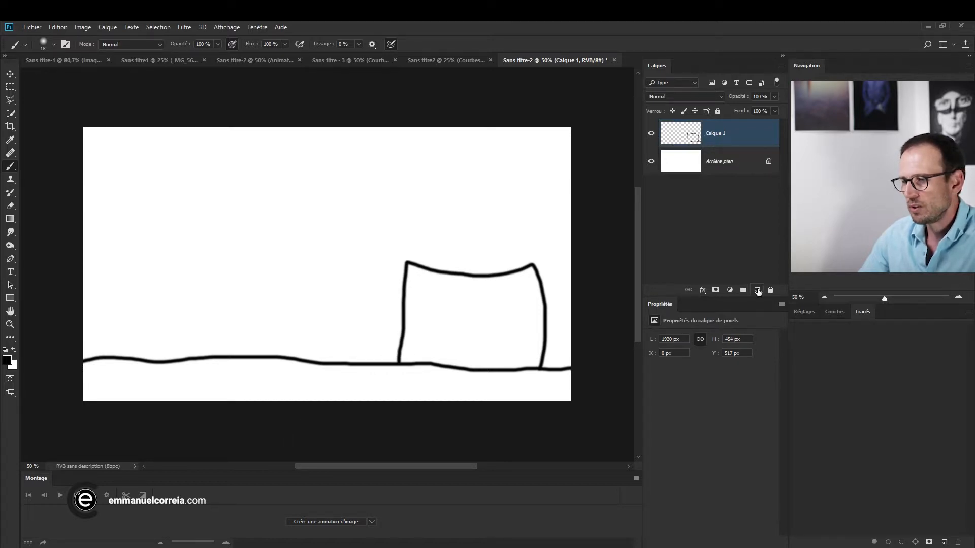
# Step: Draw a ball on the box's upper left corner and a second one slightly further left, each on its own new layer
pyautogui.click(756, 290)
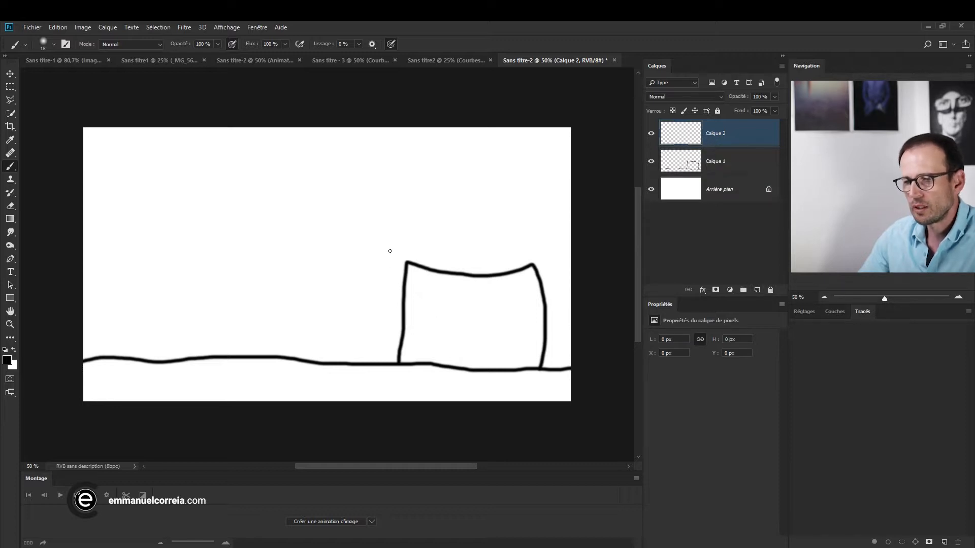
pyautogui.moveTo(433, 214)
pyautogui.mouseDown()
pyautogui.moveTo(401, 241)
pyautogui.moveTo(411, 262)
pyautogui.moveTo(434, 255)
pyautogui.moveTo(445, 219)
pyautogui.mouseUp()
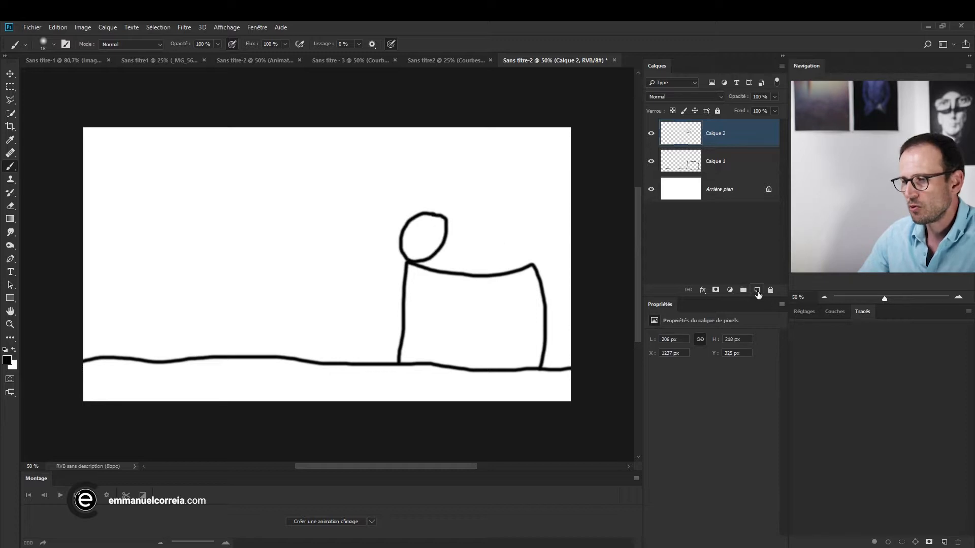
pyautogui.click(757, 290)
pyautogui.moveTo(404, 222)
pyautogui.mouseDown()
pyautogui.moveTo(378, 239)
pyautogui.moveTo(383, 257)
pyautogui.moveTo(403, 266)
pyautogui.moveTo(416, 256)
pyautogui.moveTo(412, 225)
pyautogui.mouseUp()
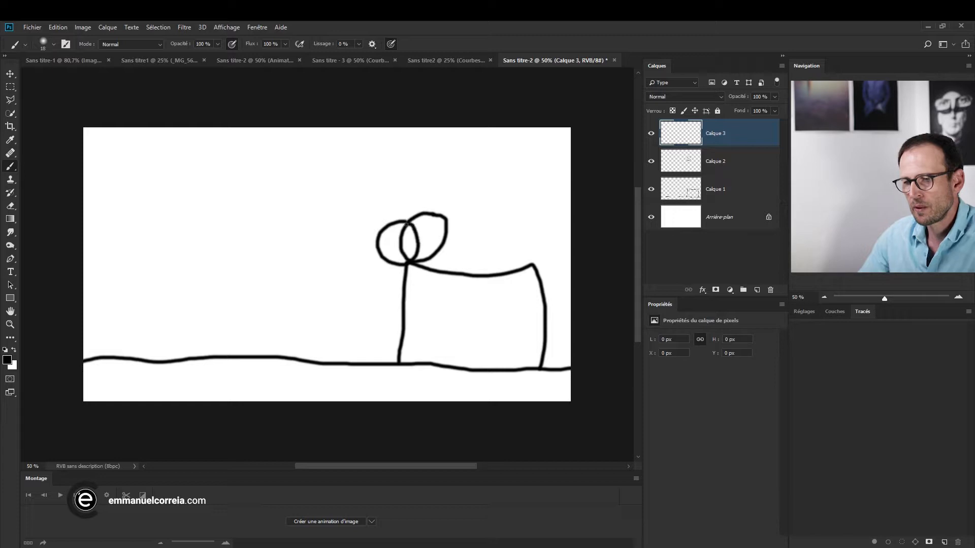
# Step: Draw two more balls falling down beside the box, each on its own new layer
pyautogui.click(758, 290)
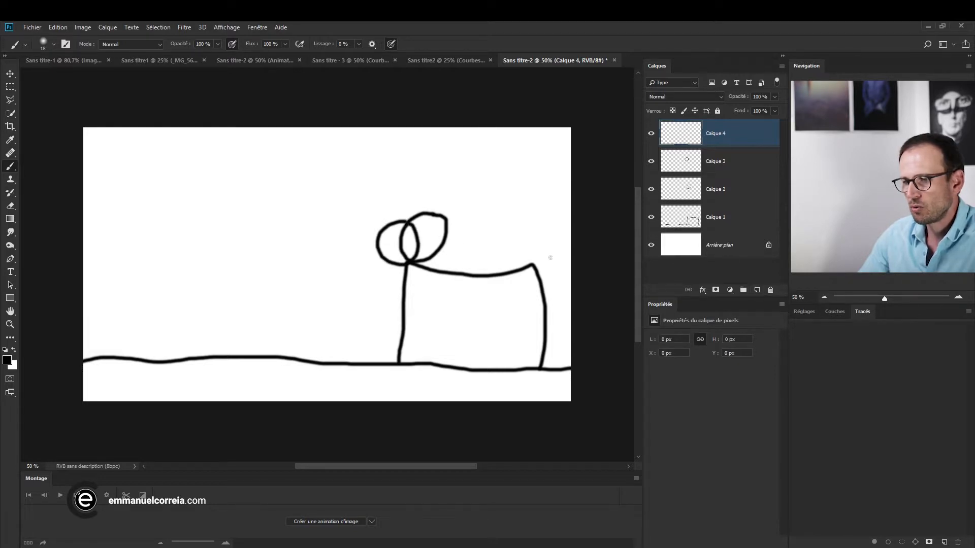
pyautogui.moveTo(370, 246)
pyautogui.mouseDown()
pyautogui.moveTo(352, 273)
pyautogui.moveTo(369, 285)
pyautogui.moveTo(391, 273)
pyautogui.moveTo(362, 245)
pyautogui.mouseUp()
pyautogui.click(757, 291)
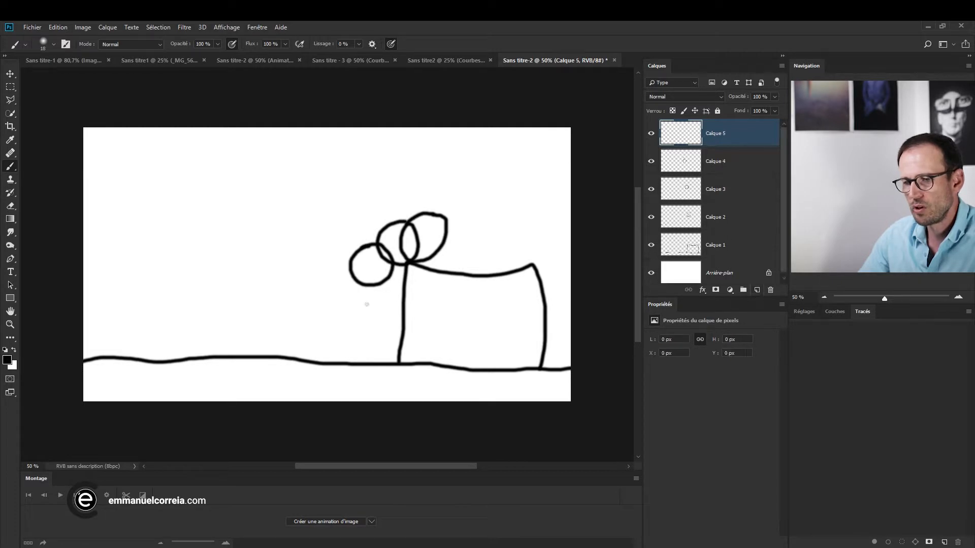
pyautogui.moveTo(350, 281)
pyautogui.mouseDown()
pyautogui.moveTo(342, 323)
pyautogui.moveTo(375, 320)
pyautogui.moveTo(350, 294)
pyautogui.mouseUp()
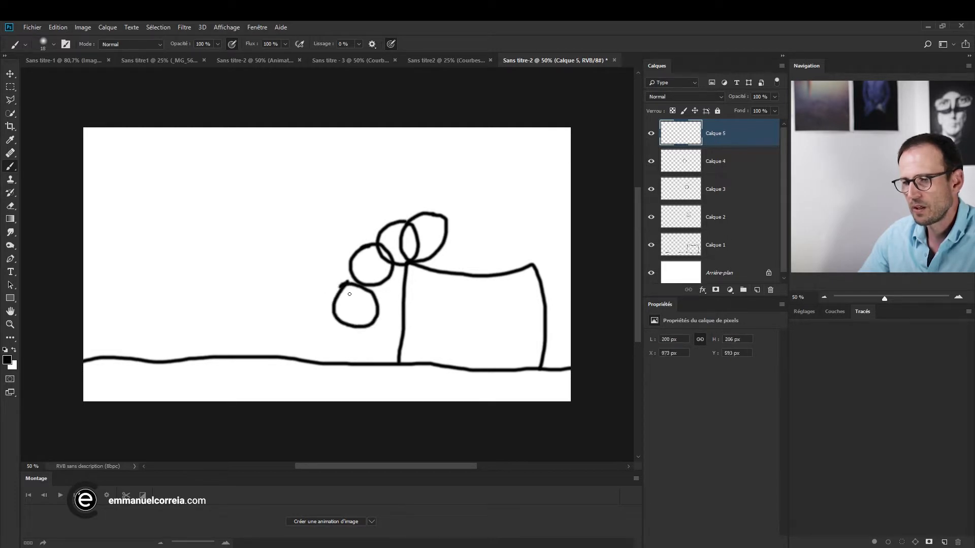
# Step: Draw a flattened ball on the ground and a rounder rebounding ball, each on its own new layer
pyautogui.click(756, 291)
pyautogui.moveTo(346, 333)
pyautogui.mouseDown()
pyautogui.moveTo(325, 359)
pyautogui.moveTo(353, 365)
pyautogui.moveTo(369, 341)
pyautogui.moveTo(338, 328)
pyautogui.moveTo(328, 331)
pyautogui.moveTo(338, 341)
pyautogui.moveTo(336, 362)
pyautogui.moveTo(345, 345)
pyautogui.moveTo(326, 355)
pyautogui.moveTo(372, 353)
pyautogui.mouseUp()
pyautogui.hotkey('ctrl', 'z')
pyautogui.hotkey('ctrl', 'z')
pyautogui.click(758, 291)
pyautogui.moveTo(333, 323)
pyautogui.mouseDown()
pyautogui.moveTo(316, 337)
pyautogui.moveTo(342, 363)
pyautogui.moveTo(352, 330)
pyautogui.moveTo(334, 326)
pyautogui.mouseUp()
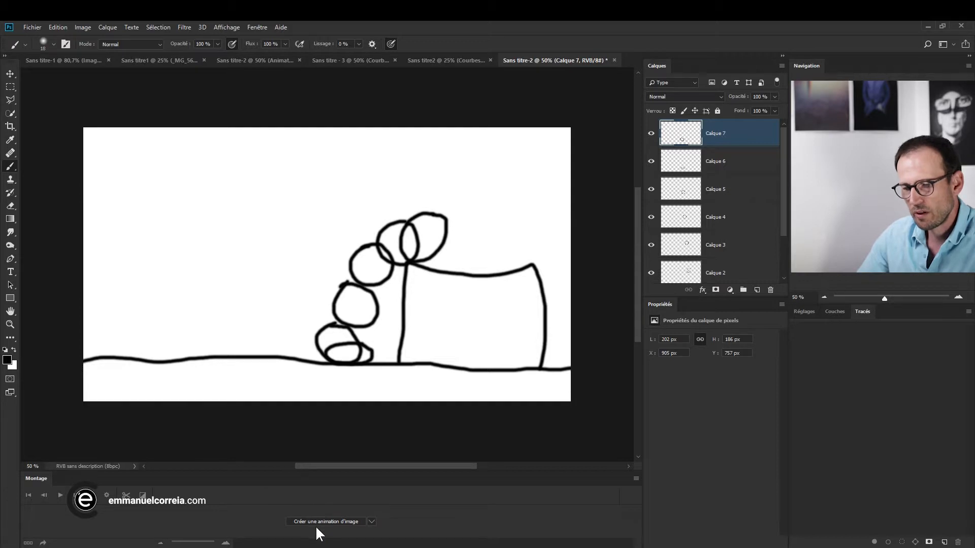
# Step: Create a frame animation, generate its frames from the layers, and play it through before stopping
pyautogui.click(330, 522)
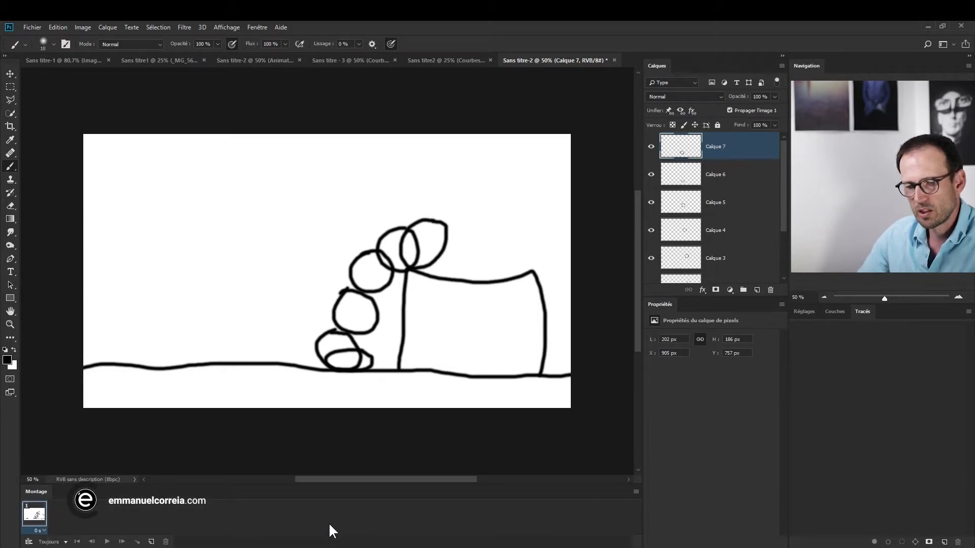
pyautogui.click(635, 491)
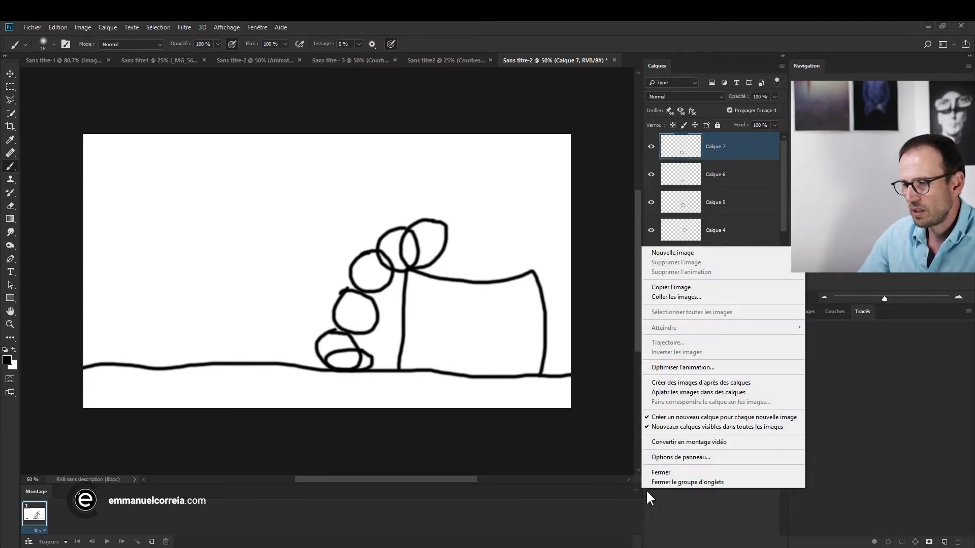
pyautogui.click(669, 382)
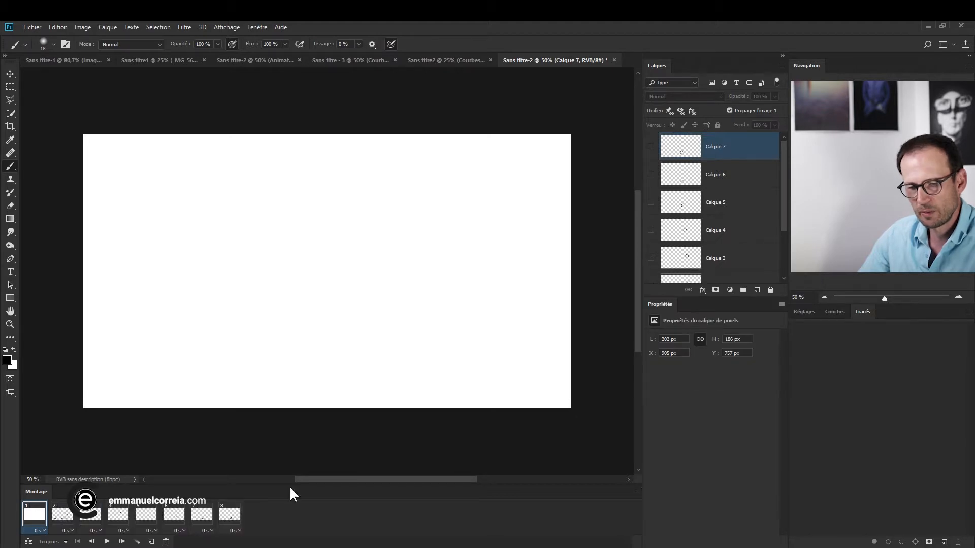
pyautogui.click(108, 542)
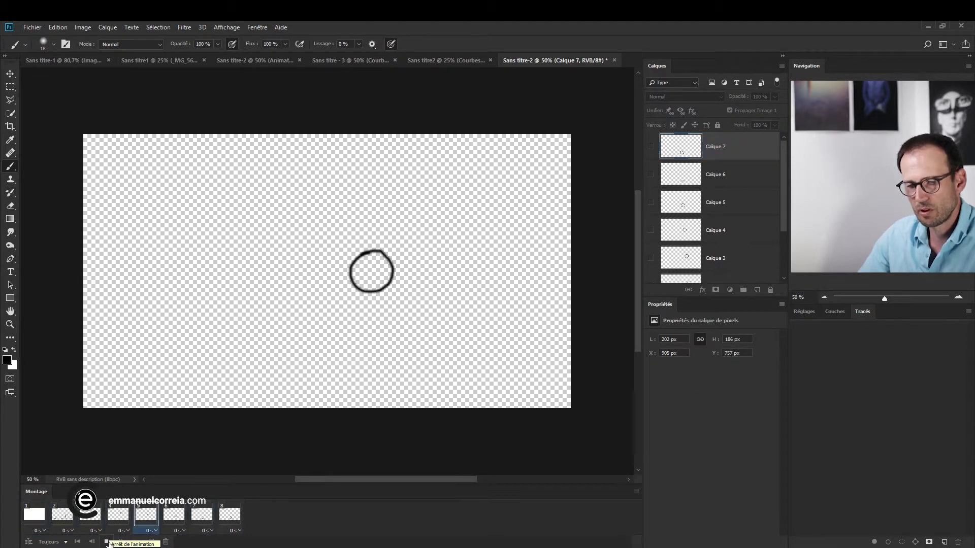
pyautogui.click(107, 543)
# Step: On frame 1, make the Calque 1 layer with the ground and box visible
pyautogui.click(29, 518)
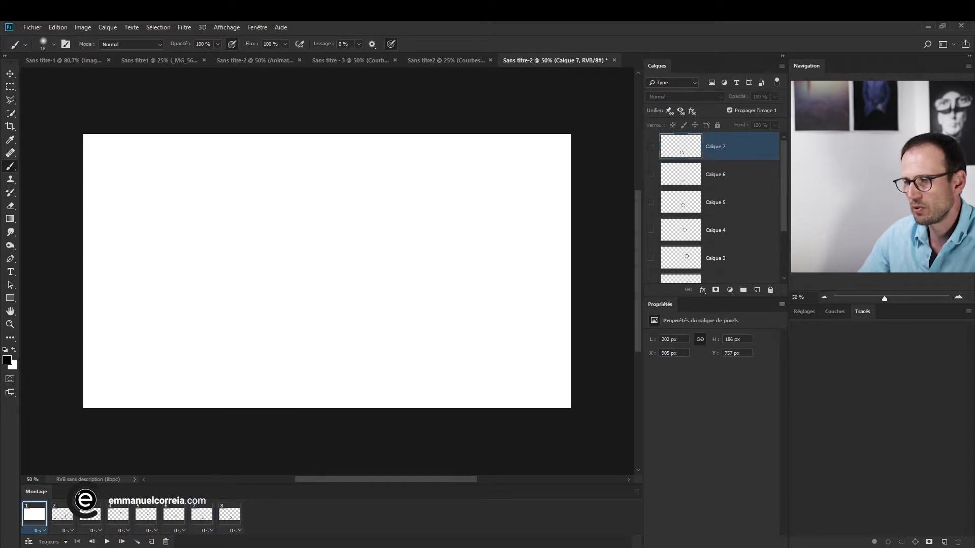
pyautogui.moveTo(785, 193); pyautogui.dragTo(776, 272)
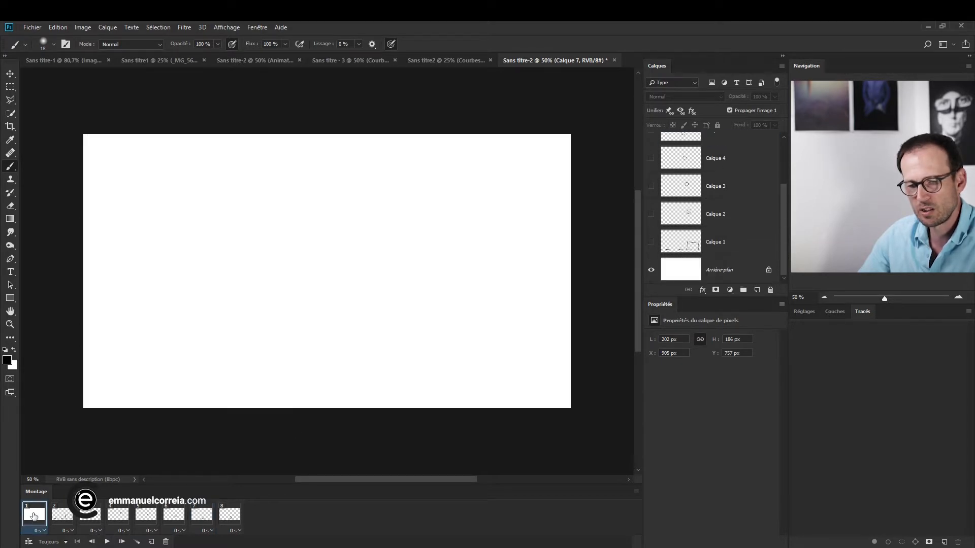
pyautogui.click(652, 243)
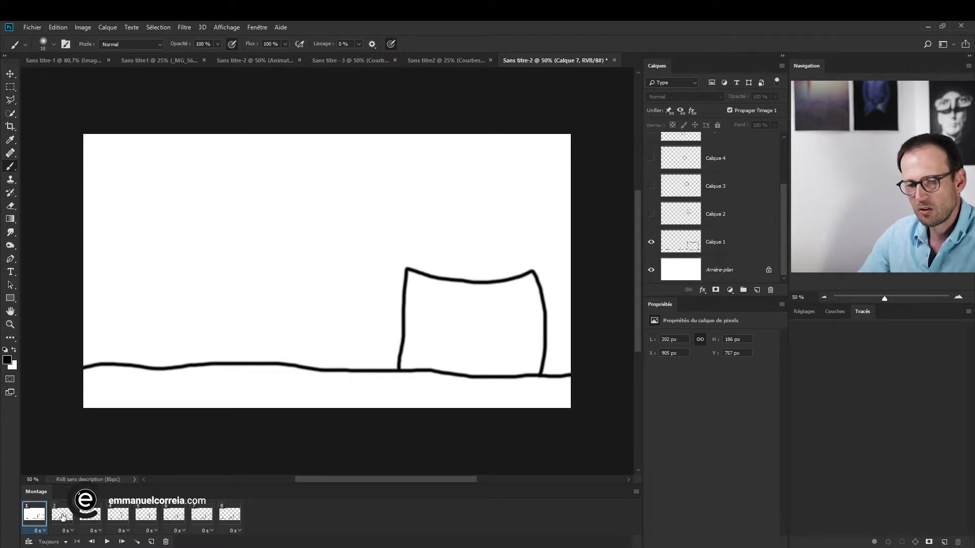
# Step: On frame 2, make the Arrière-plan and Calque 2 layers visible
pyautogui.click(63, 523)
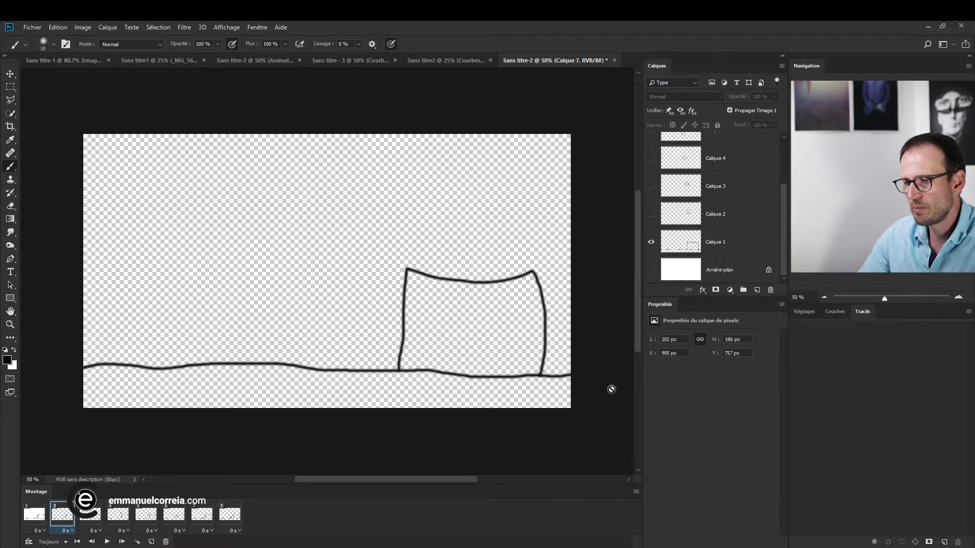
pyautogui.click(651, 271)
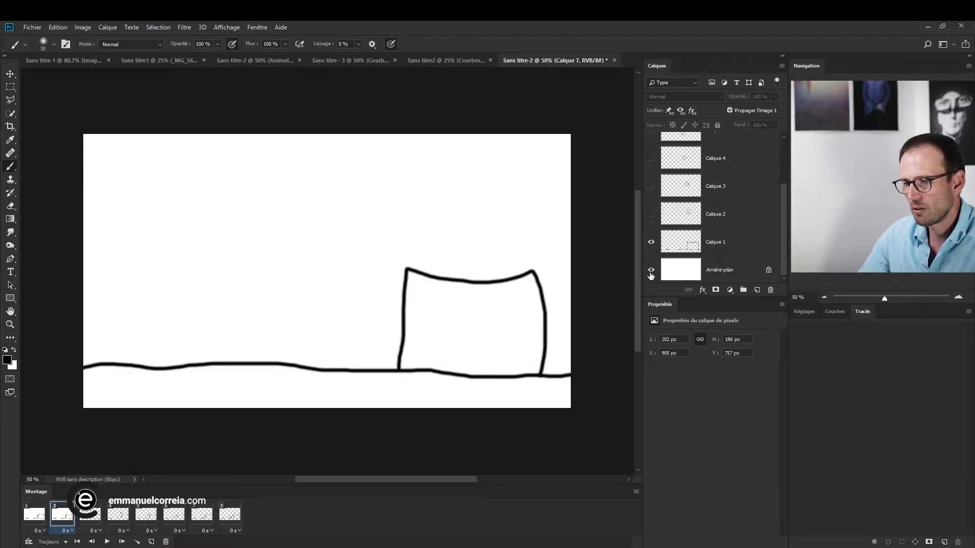
pyautogui.click(651, 215)
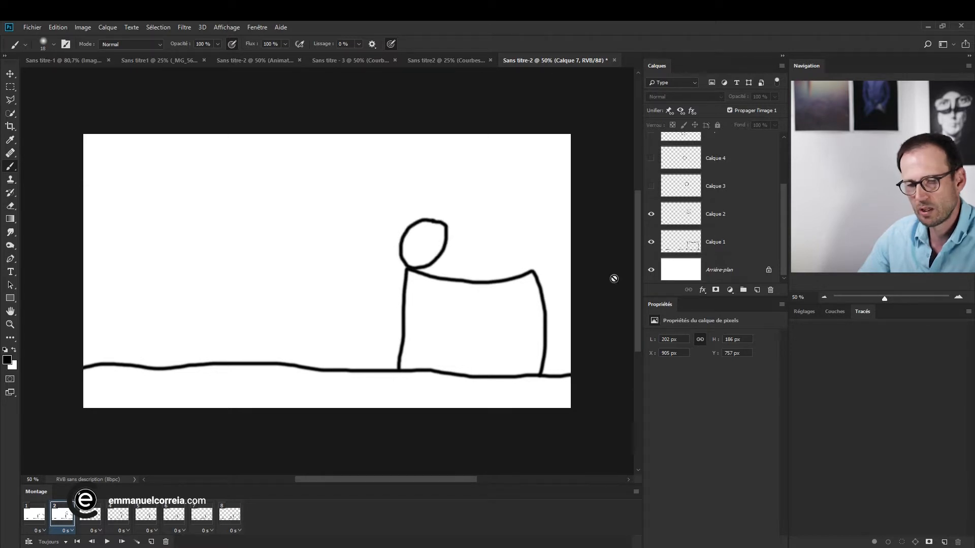
# Step: On frame 3, show the Arrière-plan layer and replace the visible ball layer Calque 2 with Calque 3
pyautogui.click(89, 518)
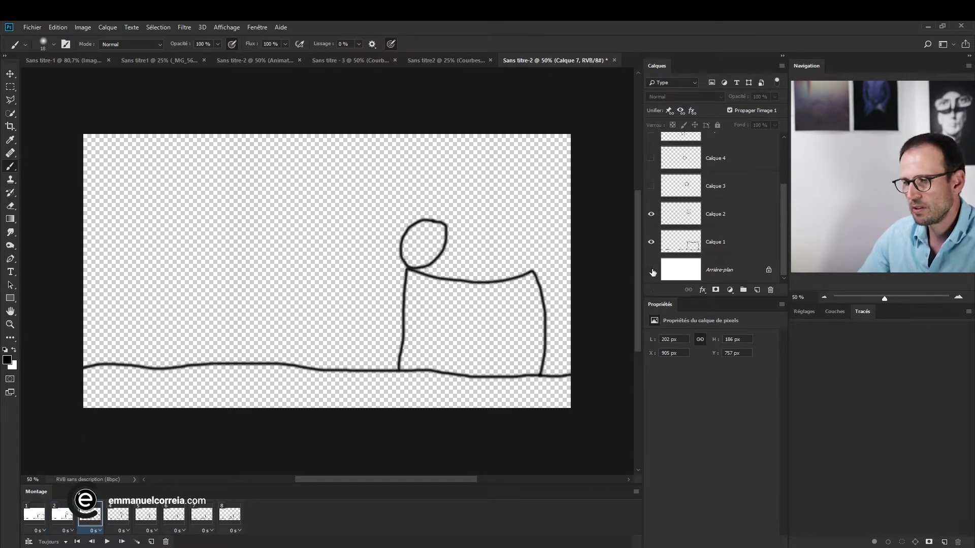
pyautogui.click(652, 271)
pyautogui.click(651, 215)
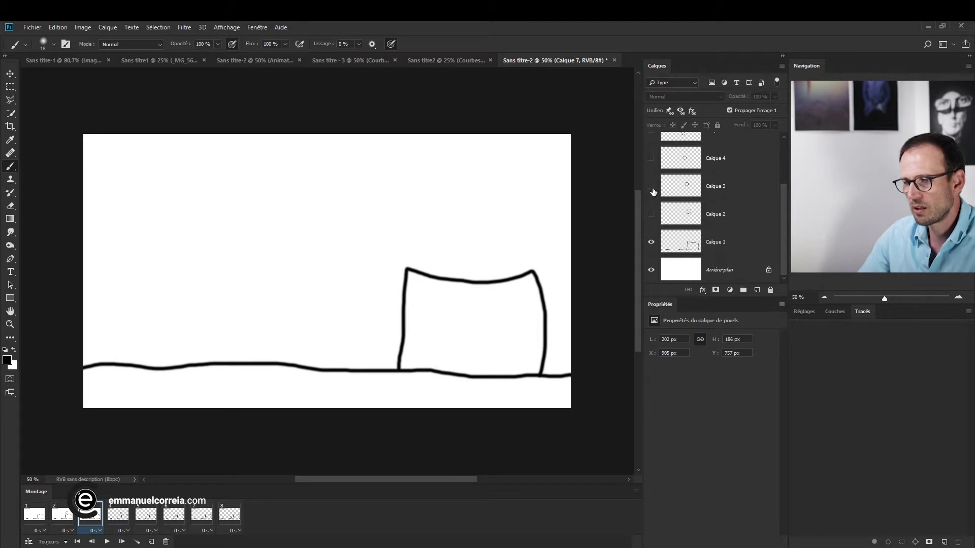
pyautogui.click(652, 188)
# Step: On frame 4, show the Arrière-plan layer and replace the visible ball layer Calque 3 with Calque 4
pyautogui.click(119, 515)
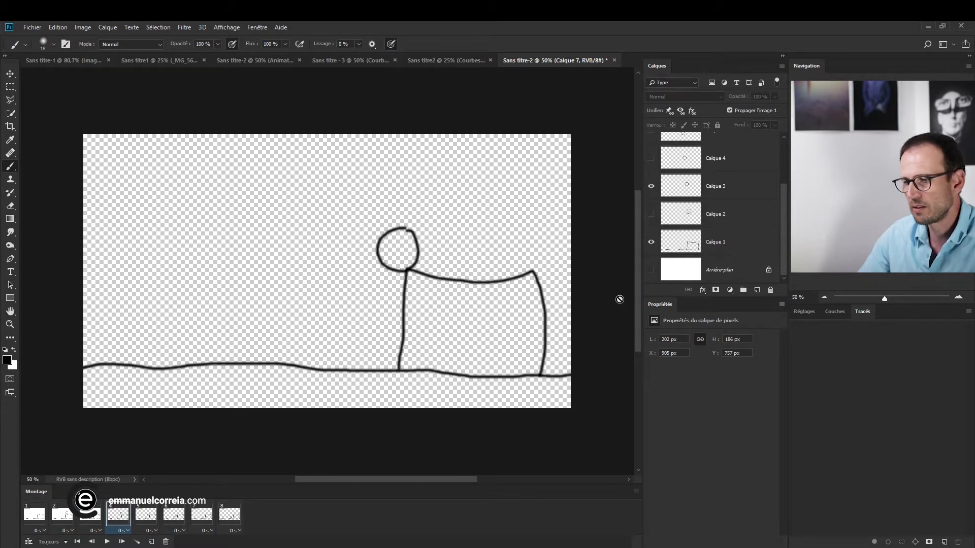
pyautogui.click(651, 269)
pyautogui.click(652, 186)
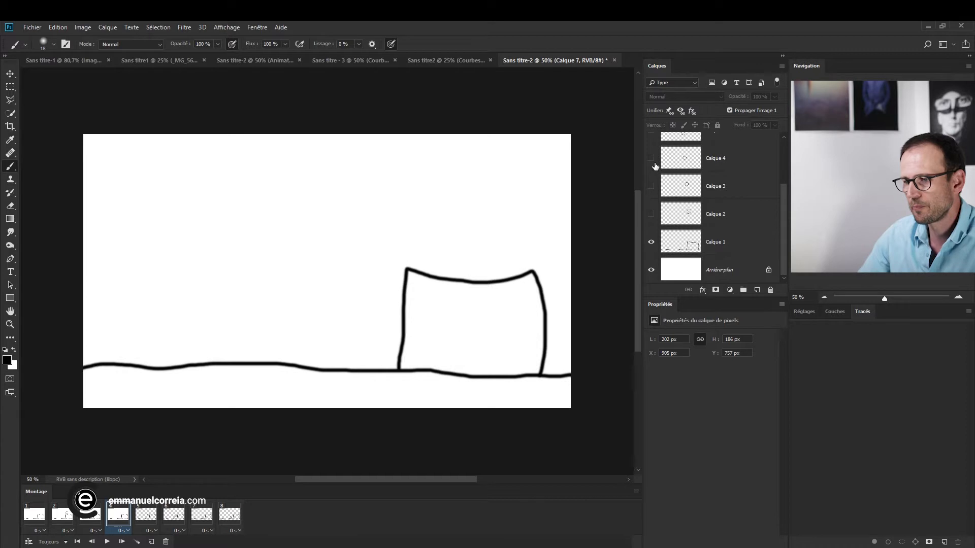
pyautogui.click(651, 158)
# Step: On frame 5, show the Arrière-plan layer and replace the visible ball layer Calque 4 with Calque 5
pyautogui.click(148, 516)
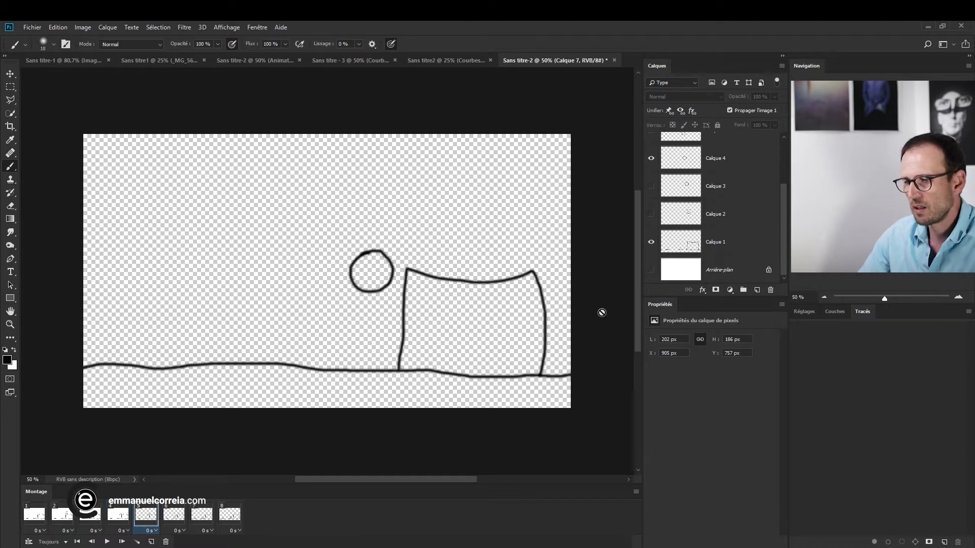
pyautogui.click(651, 271)
pyautogui.scroll(1, 648, 166)
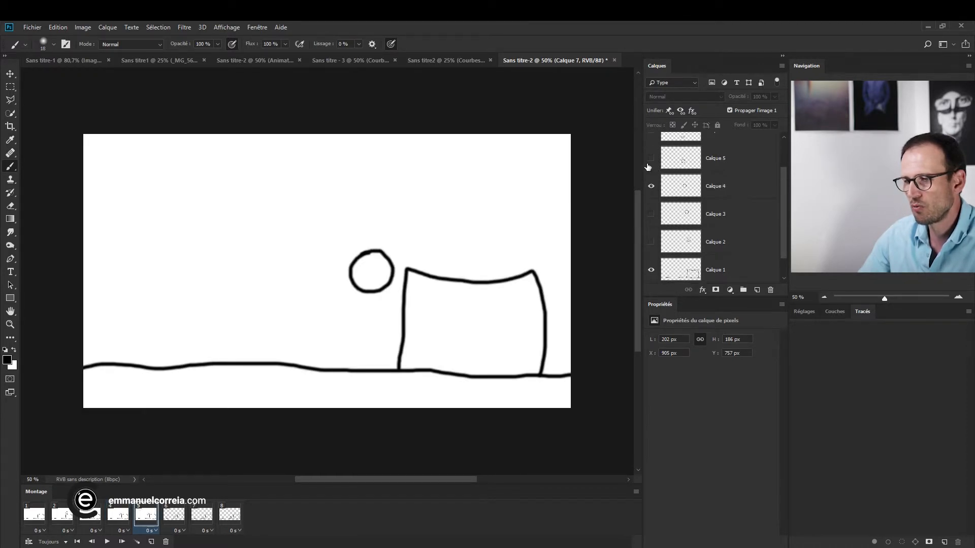
pyautogui.click(651, 158)
pyautogui.click(651, 186)
# Step: On frame 6, show the Arrière-plan layer and replace the visible ball layer Calque 5 with Calque 6
pyautogui.click(171, 515)
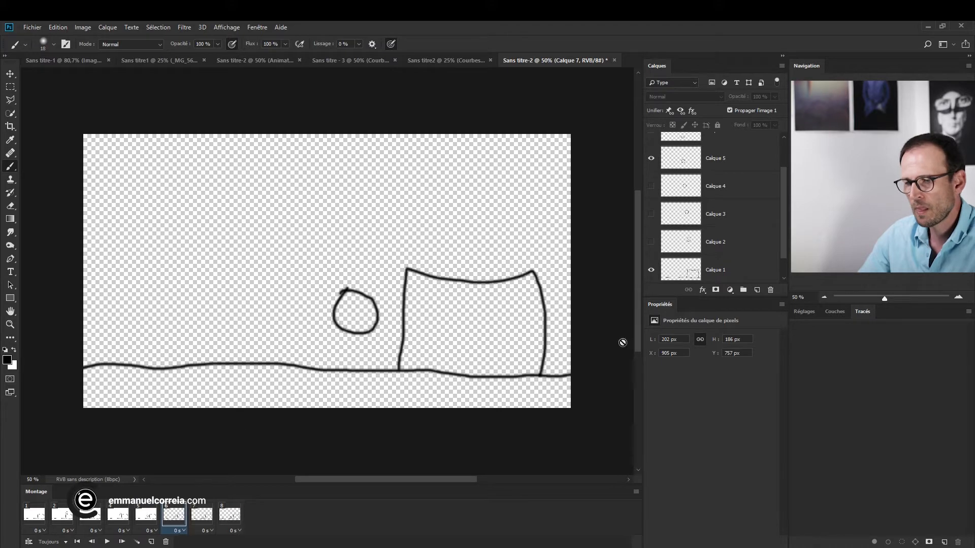
pyautogui.scroll(-1, 655, 272)
pyautogui.click(652, 270)
pyautogui.scroll(2, 653, 269)
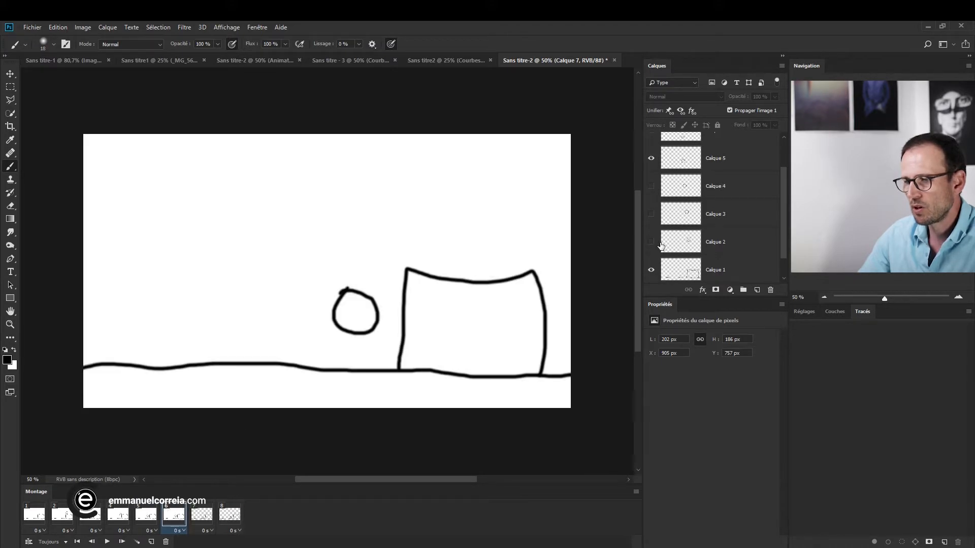
pyautogui.click(651, 188)
pyautogui.click(650, 188)
pyautogui.scroll(1, 651, 189)
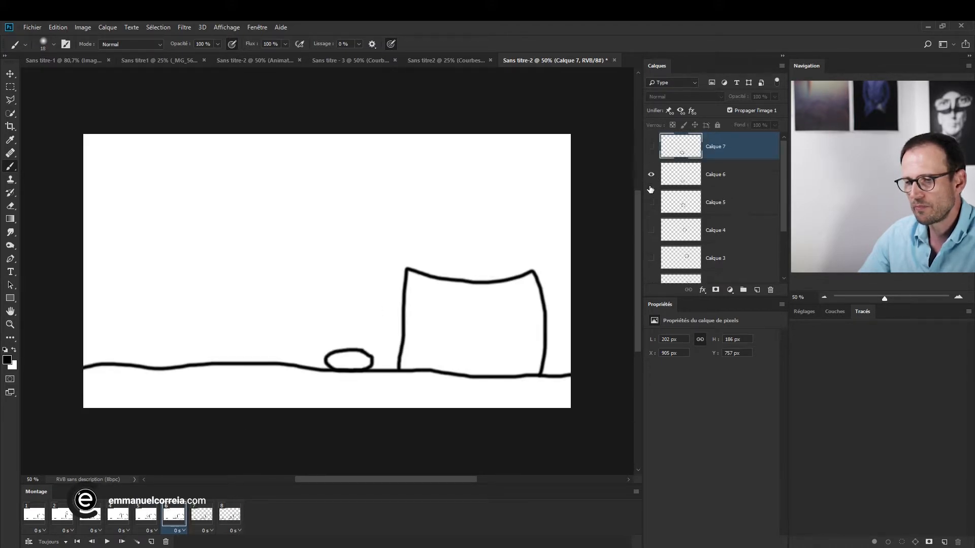
# Step: On frame 7, show the Arrière-plan layer and replace the visible ball layer Calque 6 with Calque 7
pyautogui.click(202, 514)
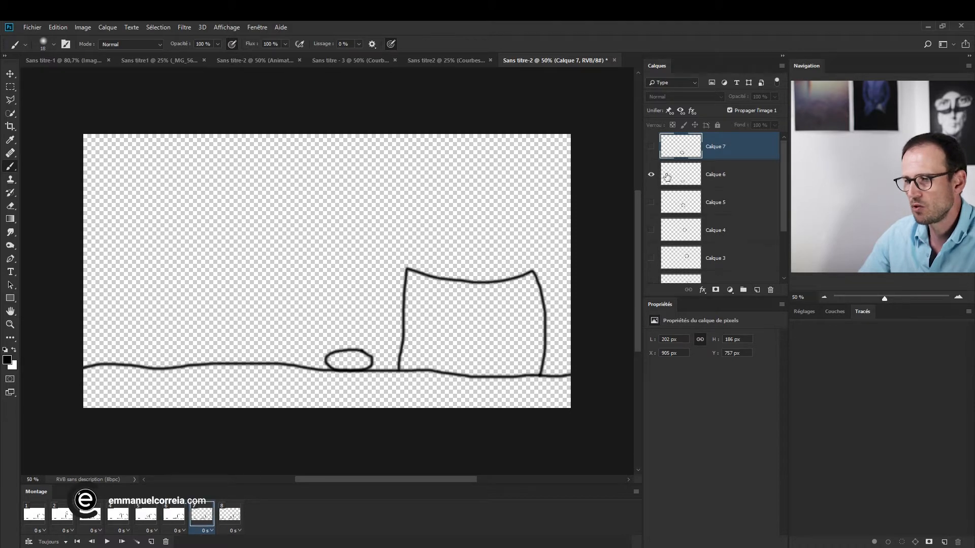
pyautogui.click(650, 146)
pyautogui.click(651, 174)
pyautogui.scroll(-1, 651, 261)
pyautogui.scroll(-2, 655, 262)
pyautogui.click(651, 271)
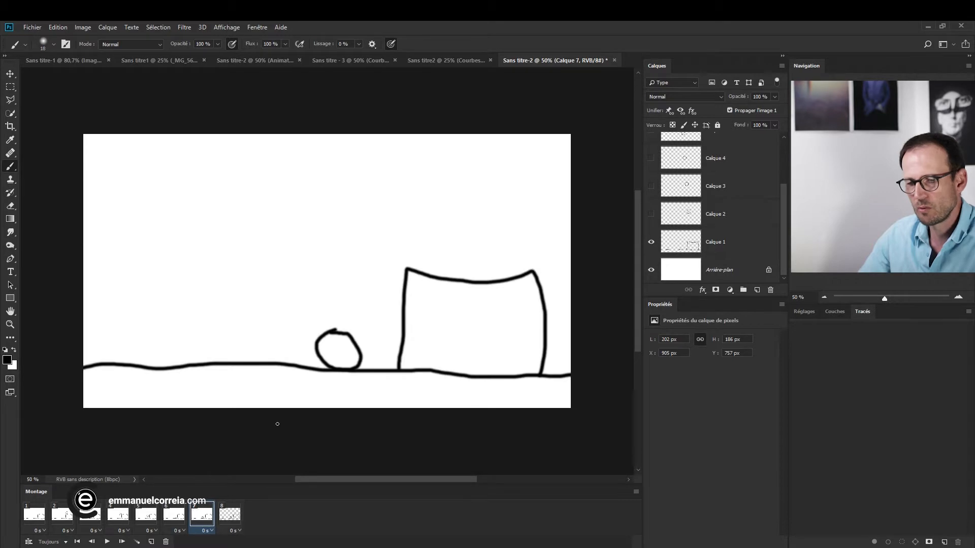
# Step: Delete the surplus frame 8 and play the remaining ball animation to check it
pyautogui.click(180, 523)
pyautogui.click(202, 515)
pyautogui.click(231, 516)
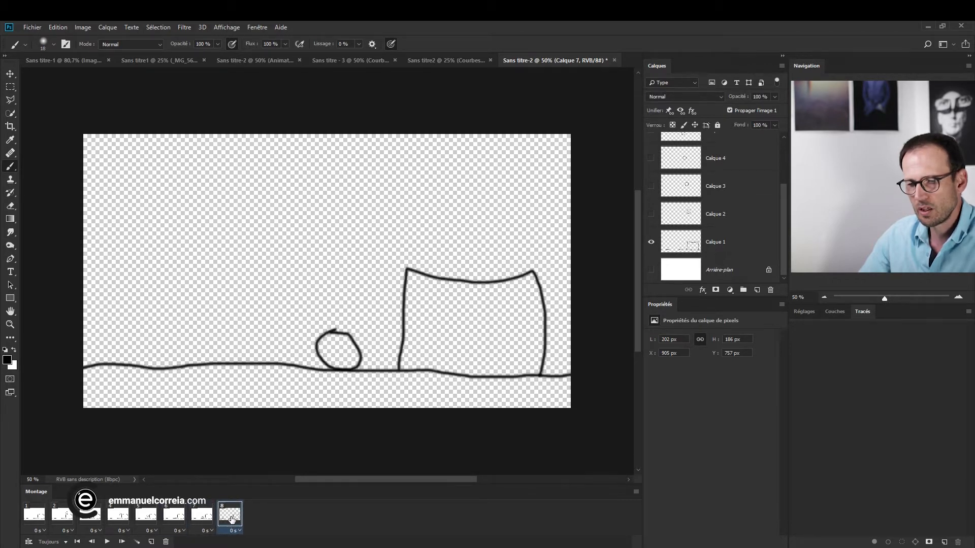
pyautogui.moveTo(231, 517); pyautogui.dragTo(167, 542)
pyautogui.click(106, 542)
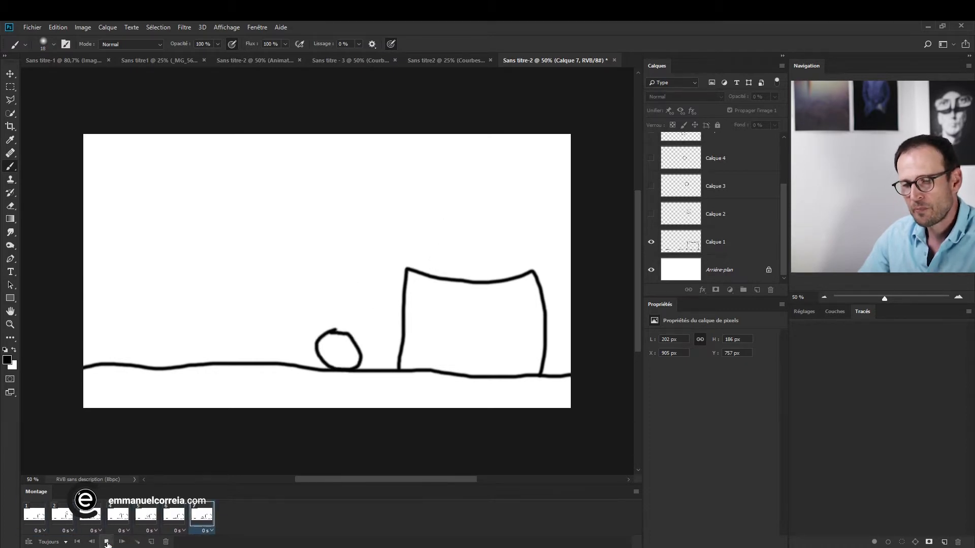
pyautogui.click(107, 542)
# Step: Create a new 1920 × 1080 px document at 72 ppi and draw a black rectangle about 409 × 433 px
pyautogui.hotkey('ctrl', 'n')
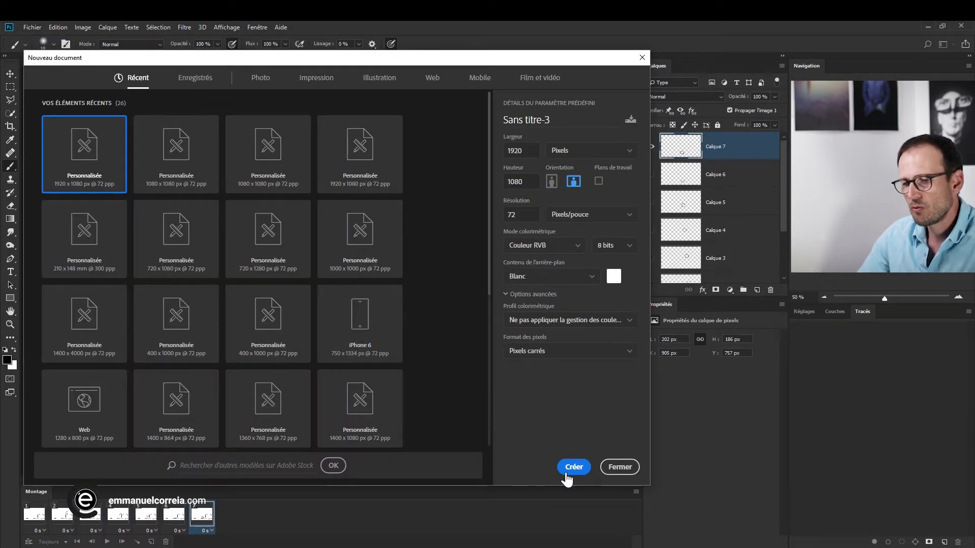
pyautogui.click(566, 475)
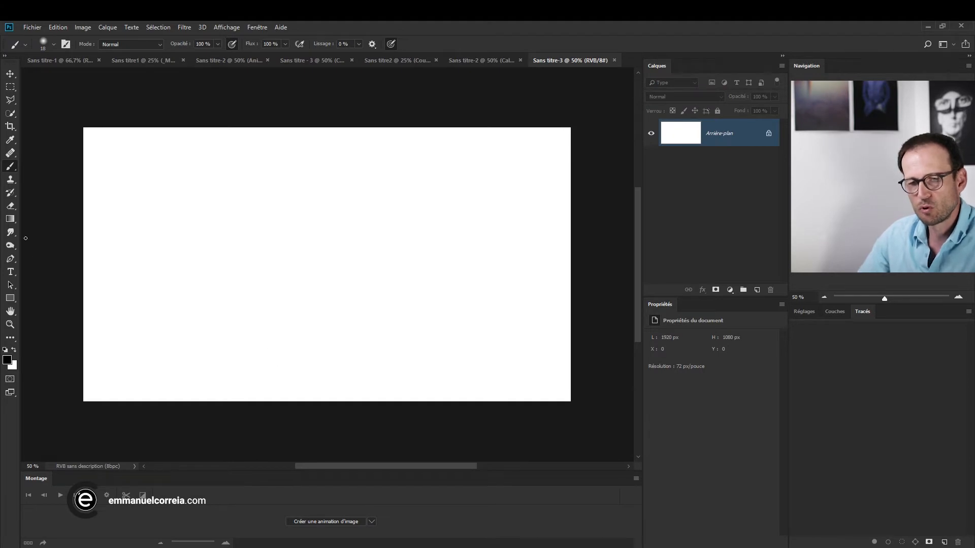
pyautogui.click(10, 299)
pyautogui.moveTo(226, 196); pyautogui.dragTo(331, 306)
# Step: Move the black rectangle to the lower-left area of the canvas, at about X 189 px, Y 461 px
pyautogui.click(10, 74)
pyautogui.moveTo(302, 235); pyautogui.dragTo(226, 242)
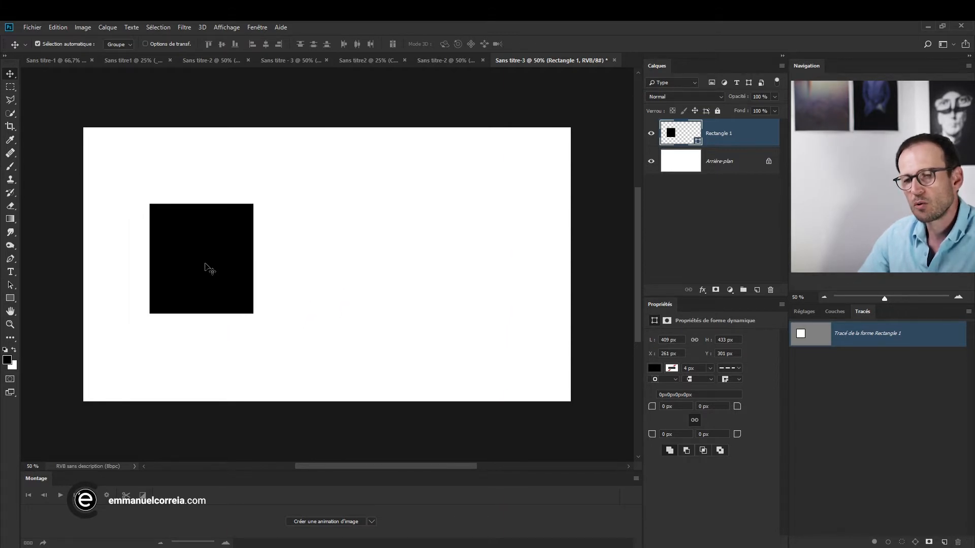
pyautogui.moveTo(216, 260); pyautogui.dragTo(198, 301)
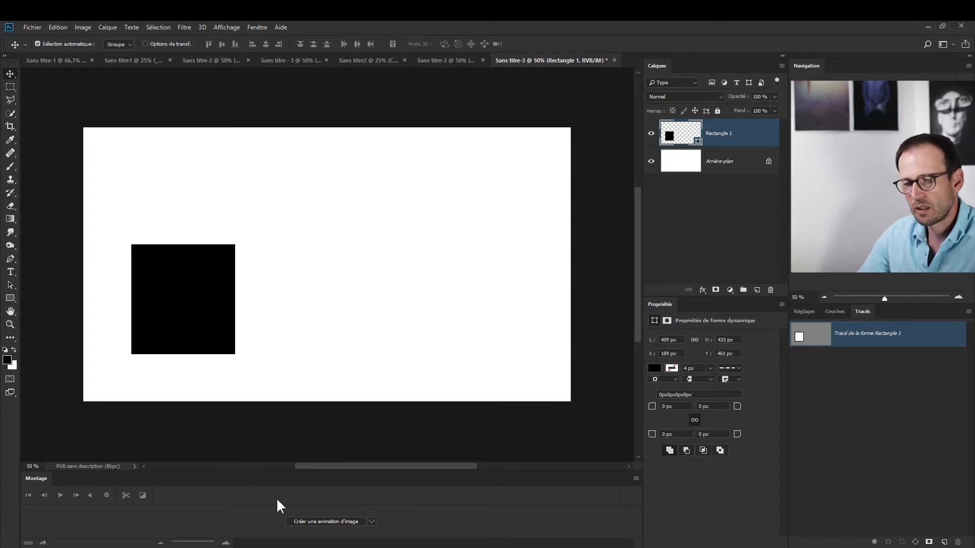
# Step: Create a frame animation with a second frame and move its rectangle to the upper right, at about X 1377 px, Y 107 px
pyautogui.click(313, 522)
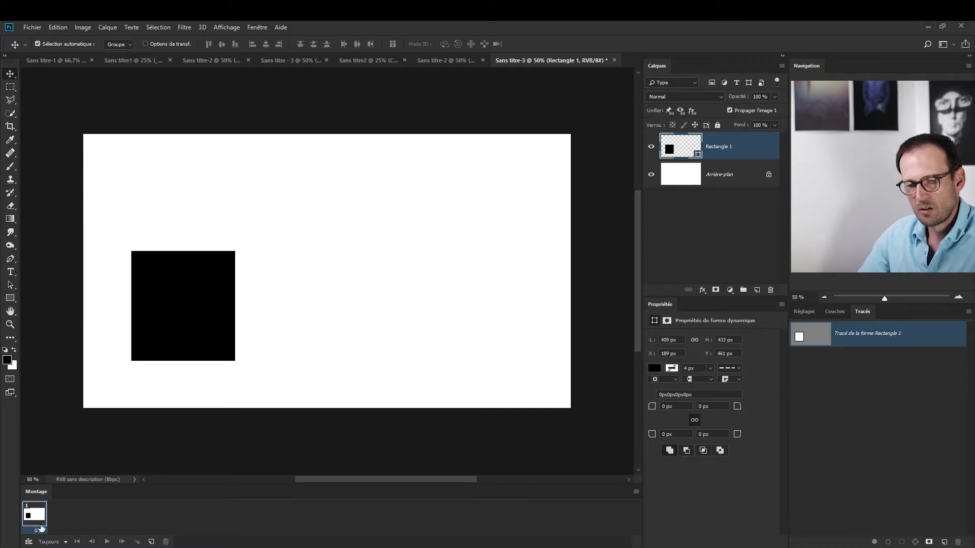
pyautogui.click(152, 542)
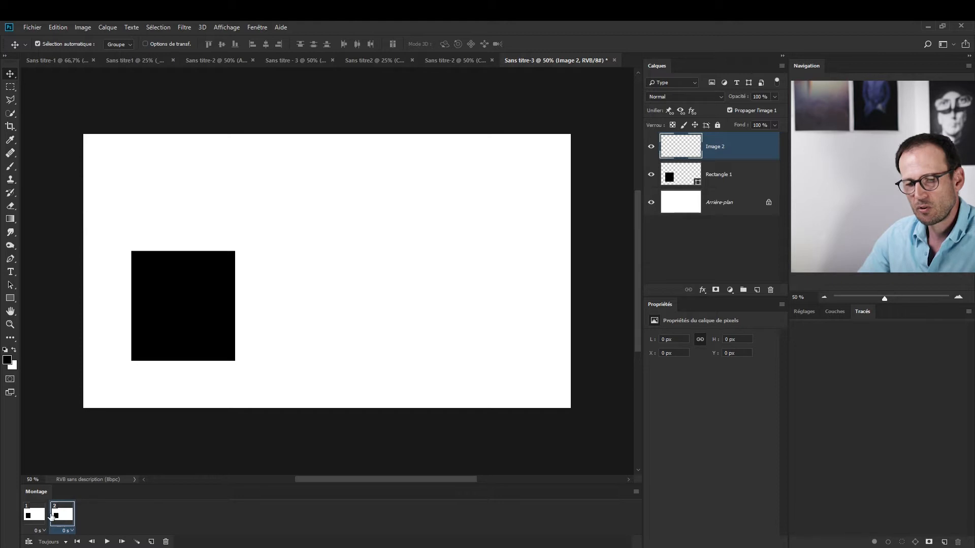
pyautogui.moveTo(185, 323); pyautogui.dragTo(486, 228)
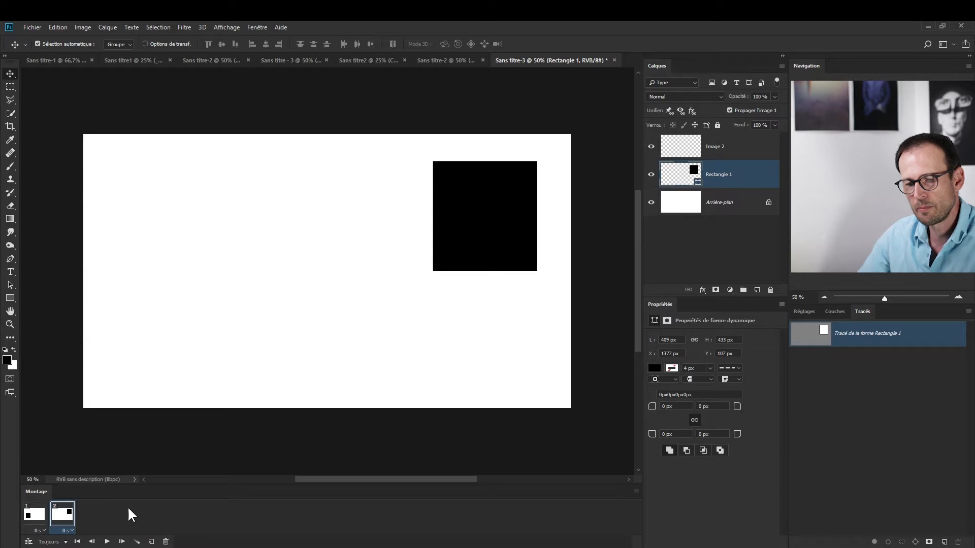
# Step: Try tweening frame 2 with the previous frame using 20 added frames on all layers, play the motion and undo the tween
pyautogui.click(137, 542)
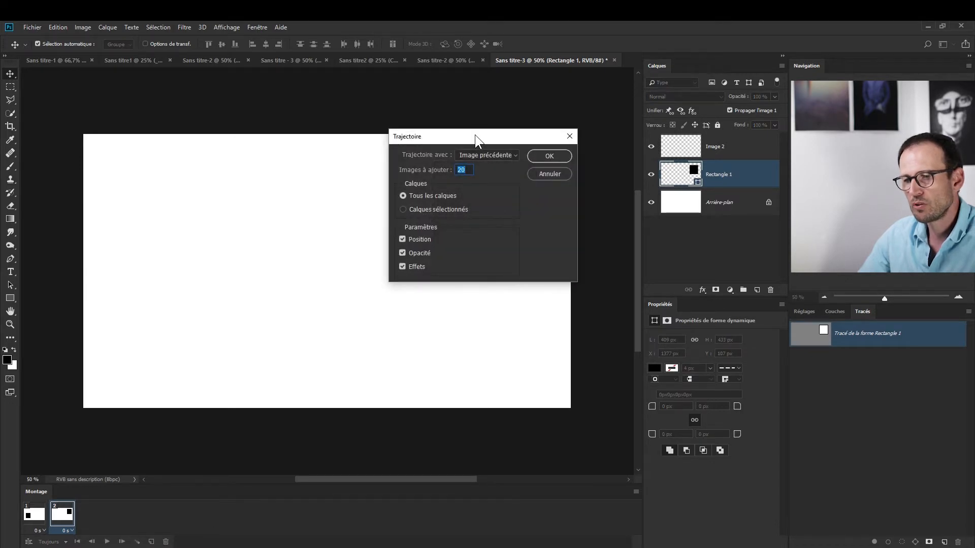
pyautogui.moveTo(475, 135); pyautogui.dragTo(464, 138)
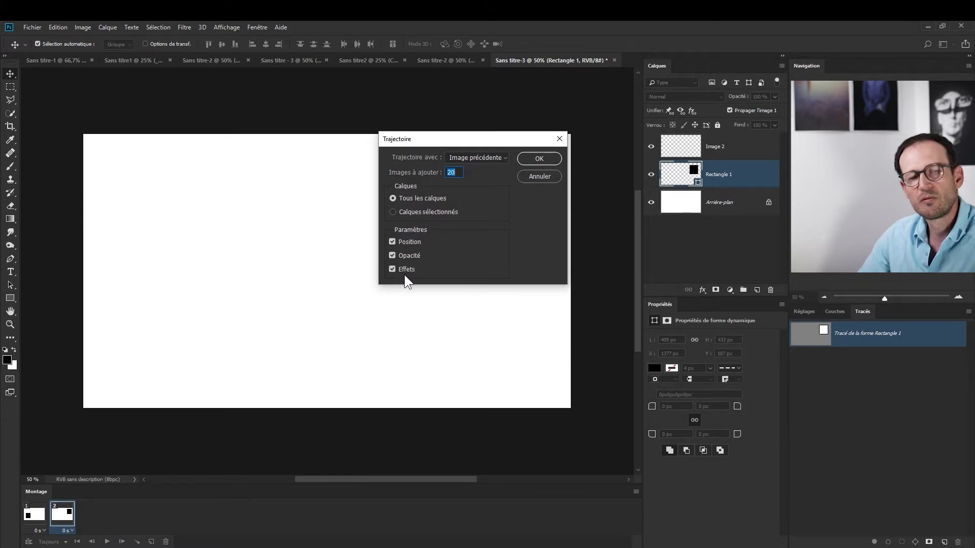
pyautogui.click(539, 158)
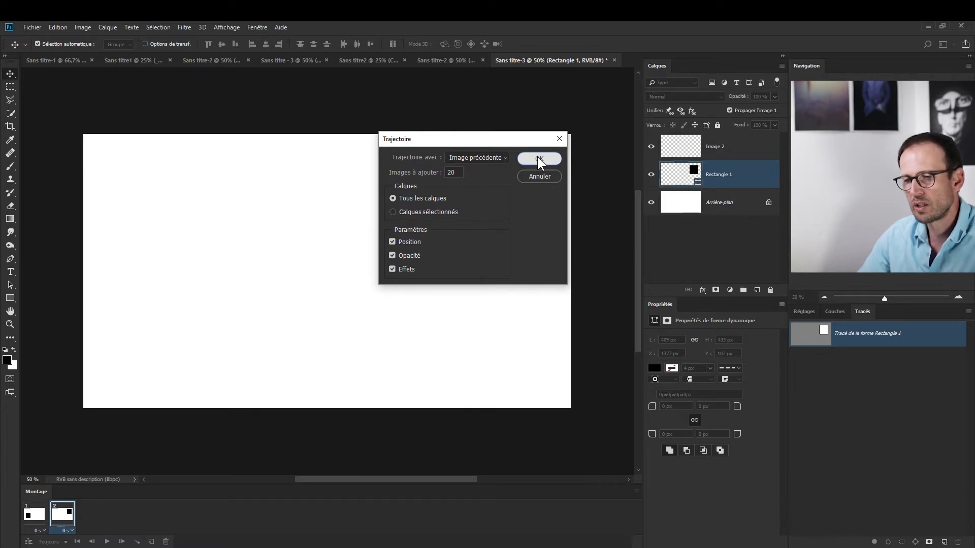
pyautogui.click(106, 543)
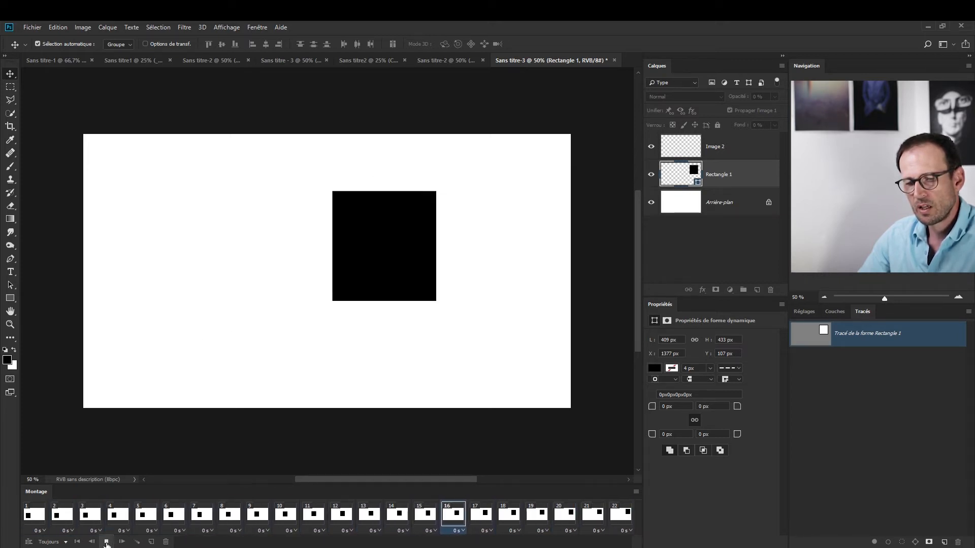
pyautogui.click(107, 543)
pyautogui.hotkey('ctrl', 'z')
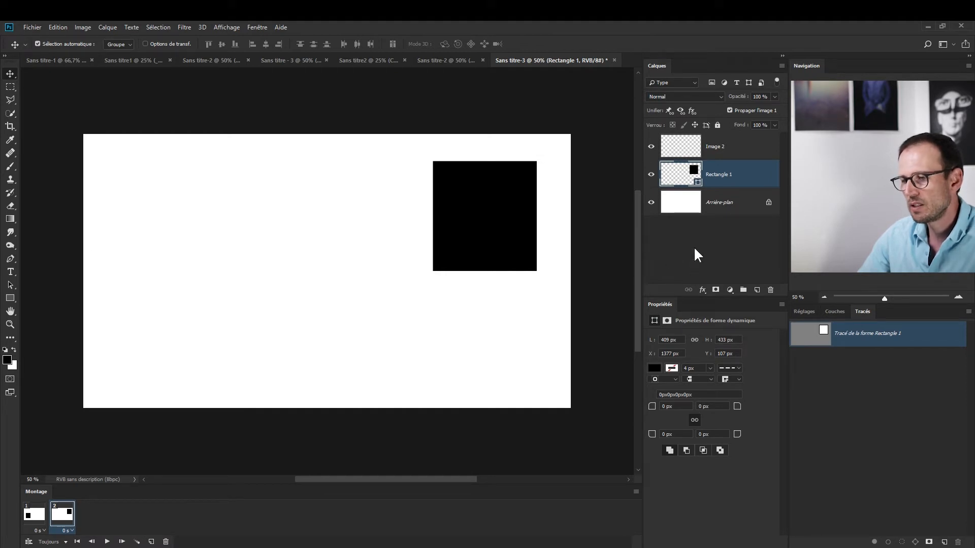
# Step: Add a pink Color Overlay at 100% opacity to the Rectangle 1 layer on frame 2
pyautogui.click(703, 291)
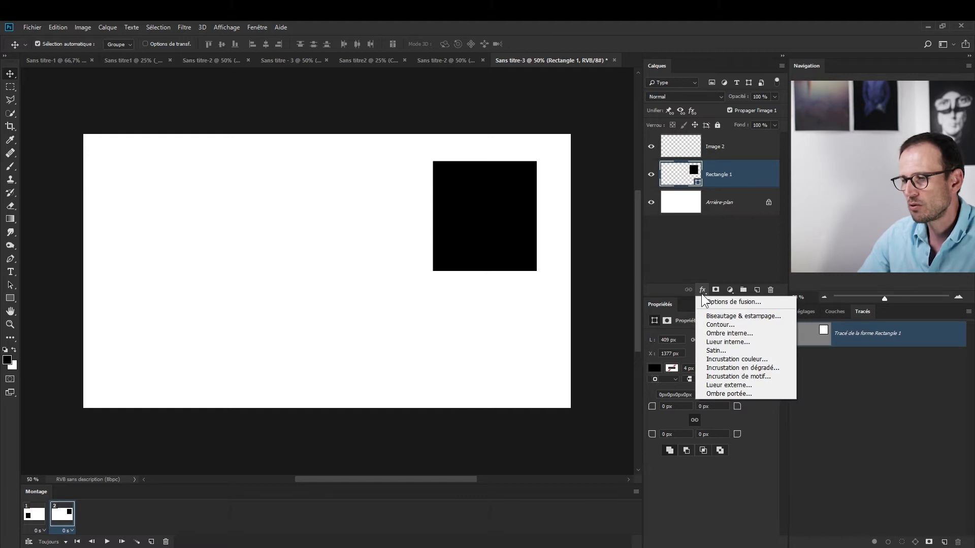
pyautogui.click(712, 359)
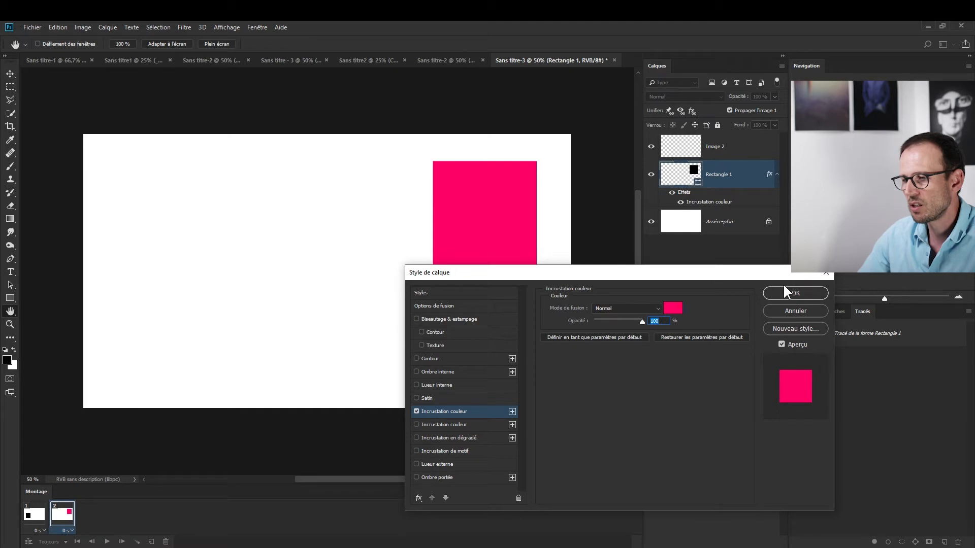
pyautogui.click(786, 294)
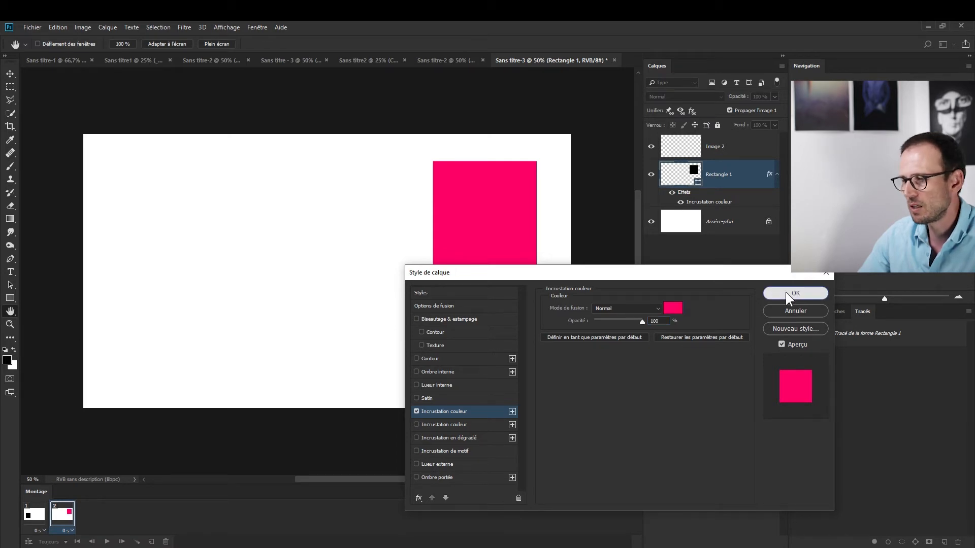
pyautogui.click(786, 293)
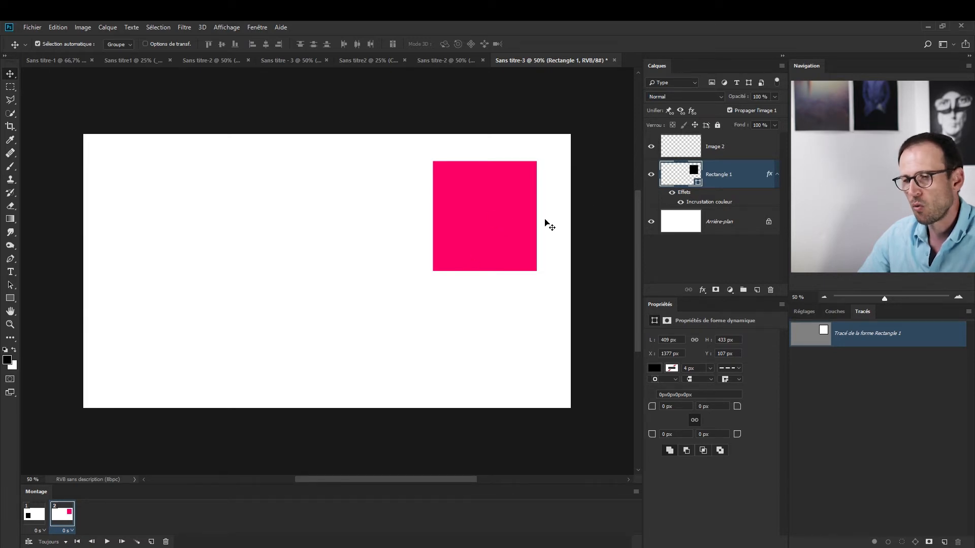
# Step: Try a 20-frame tween of position, opacity and effects between the black and pink rectangles, play it and undo it
pyautogui.click(137, 542)
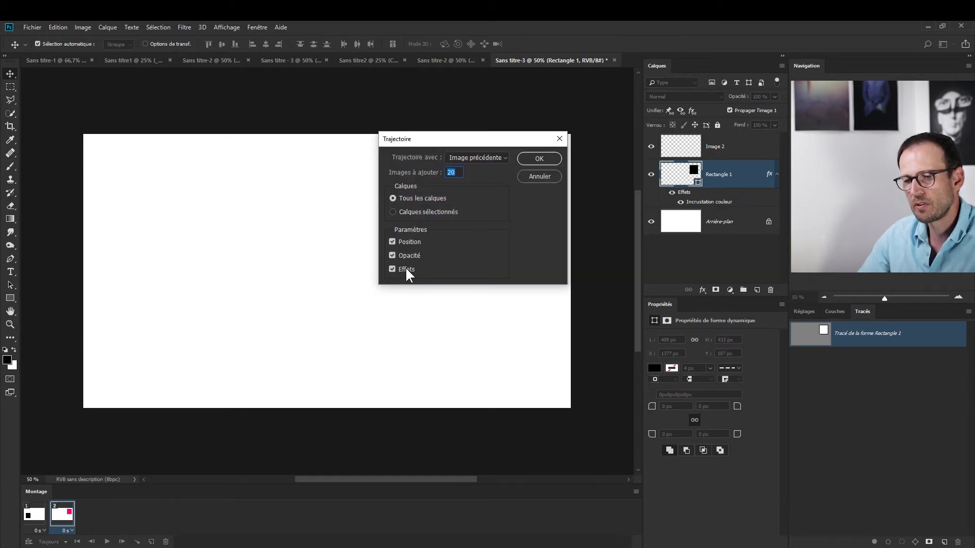
pyautogui.click(532, 159)
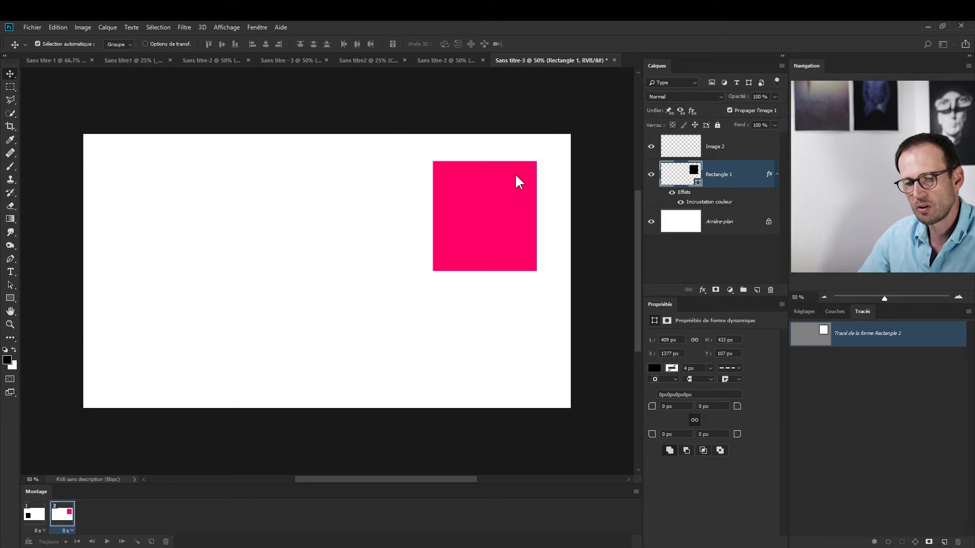
pyautogui.click(107, 543)
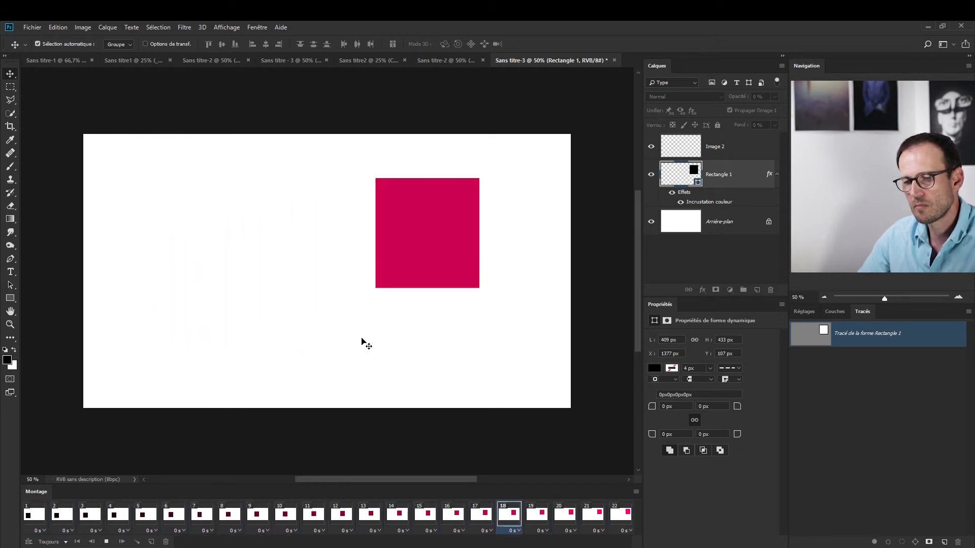
pyautogui.press('ctrl')
pyautogui.hotkey('ctrl', 'z')
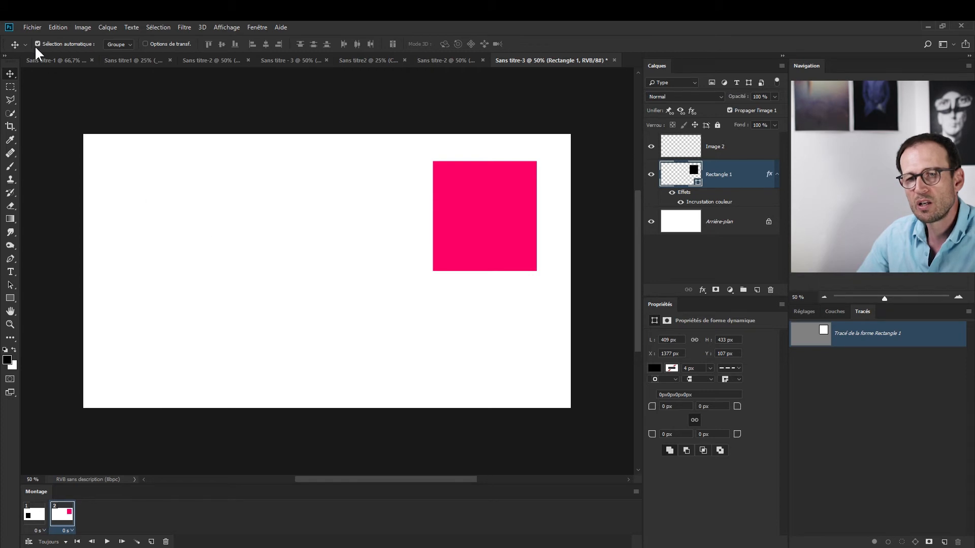
# Step: Open the Save for Web export and choose the GIF 128 Tramé preset
pyautogui.click(32, 26)
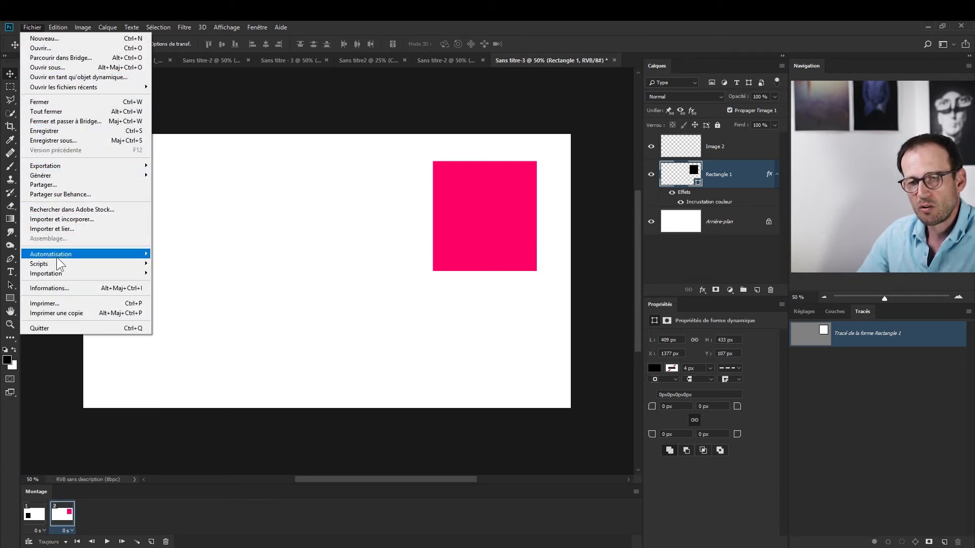
pyautogui.moveTo(91, 166)
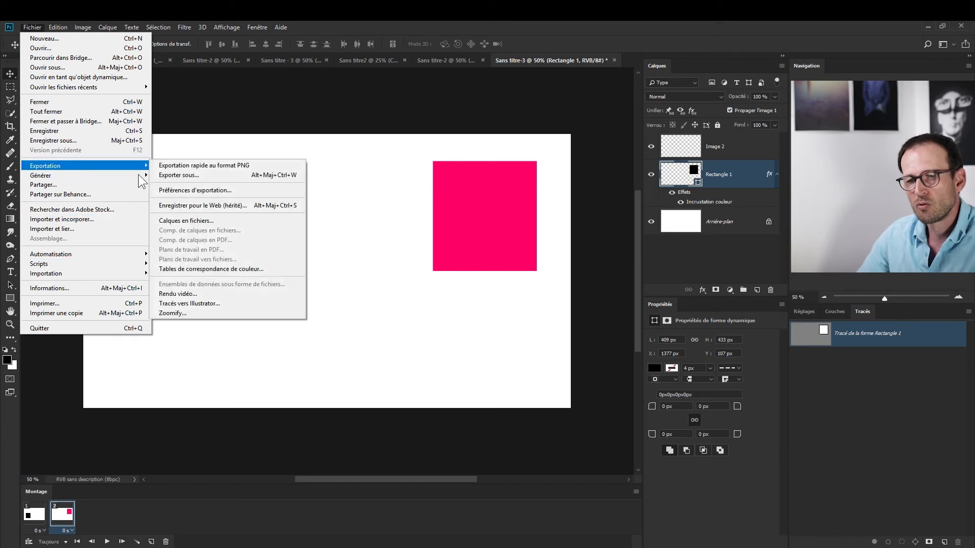
pyautogui.click(199, 207)
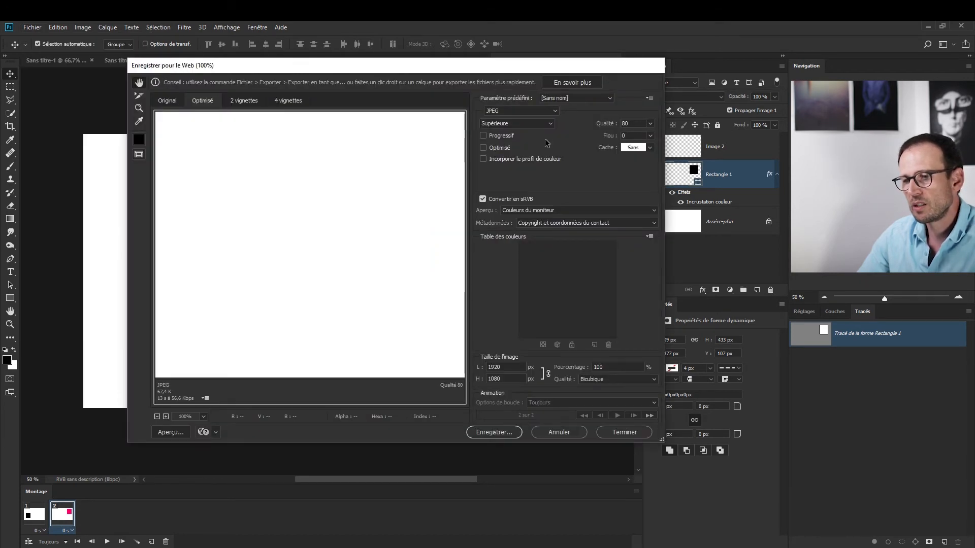
pyautogui.click(530, 111)
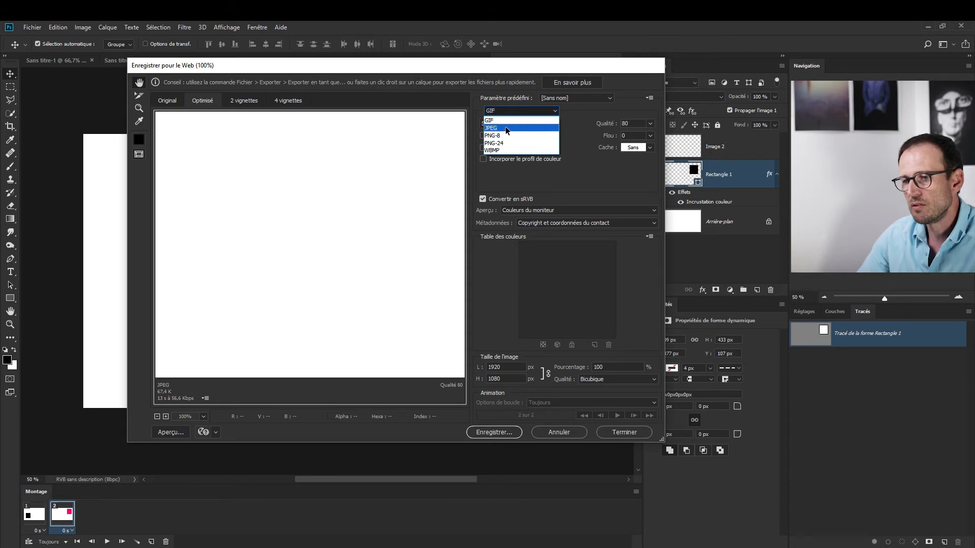
pyautogui.click(521, 121)
pyautogui.click(576, 100)
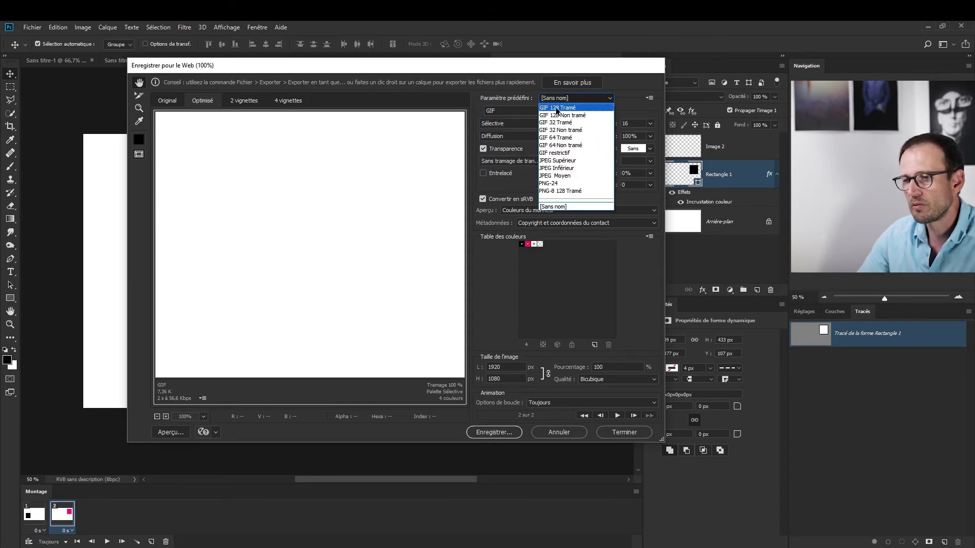
pyautogui.click(557, 108)
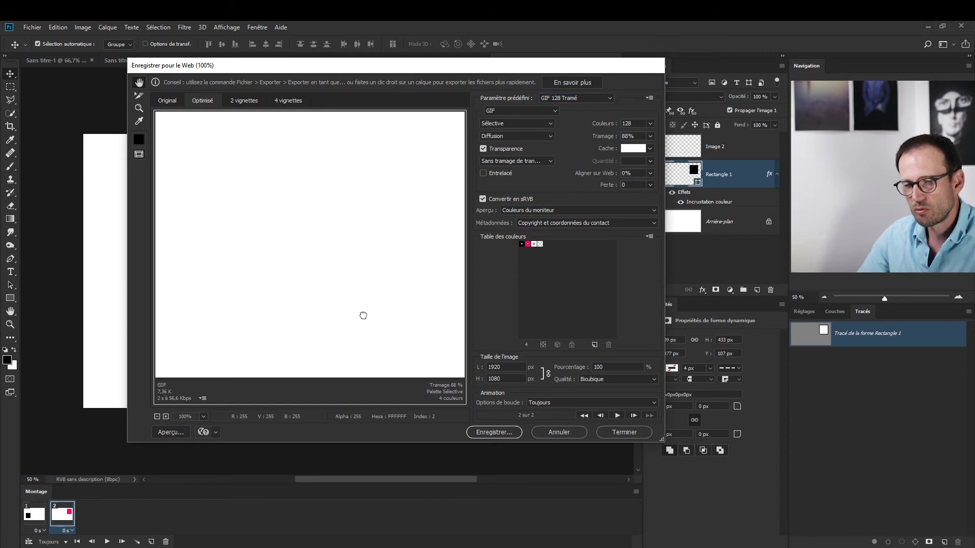
# Step: Set the GIF export width to 1000 px, preview the tweened animation and cancel the export
pyautogui.doubleClick(494, 367)
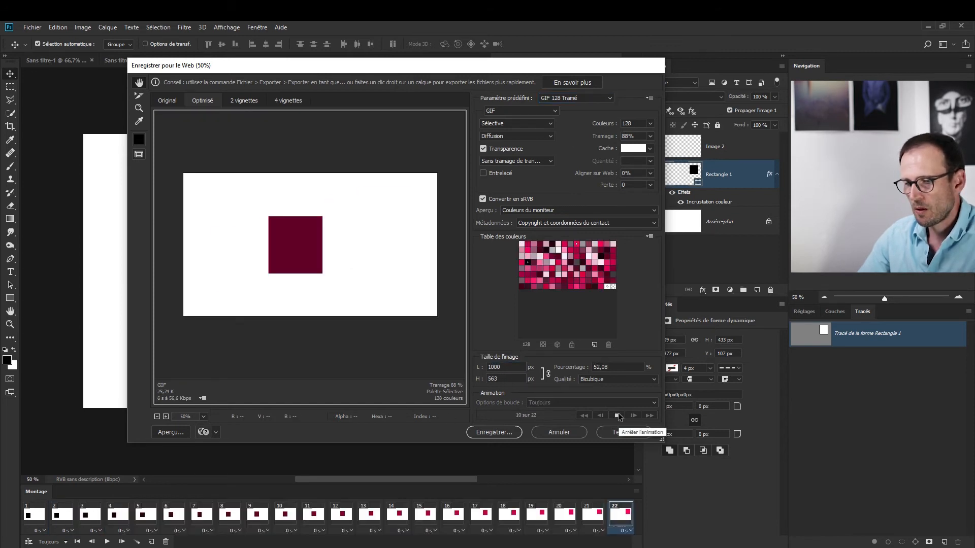
pyautogui.click(618, 415)
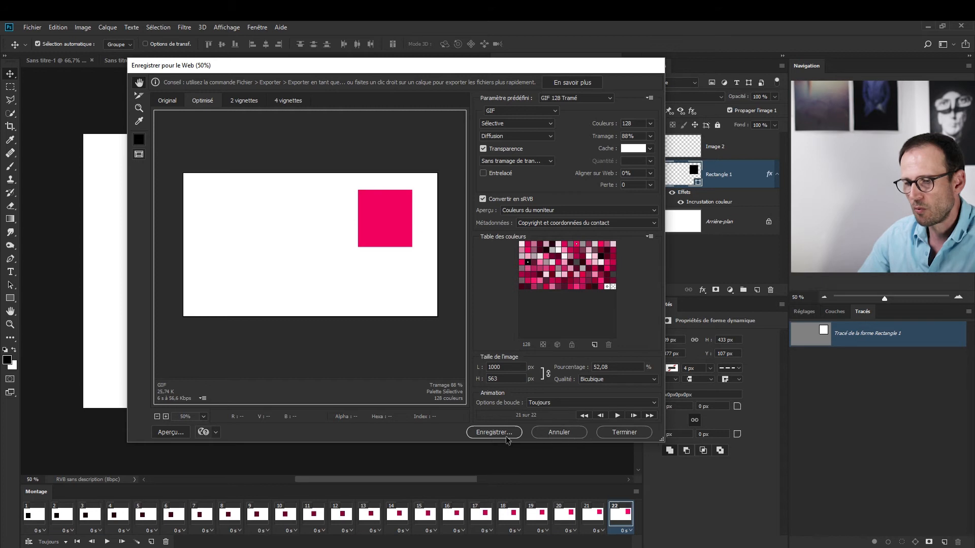
pyautogui.click(566, 433)
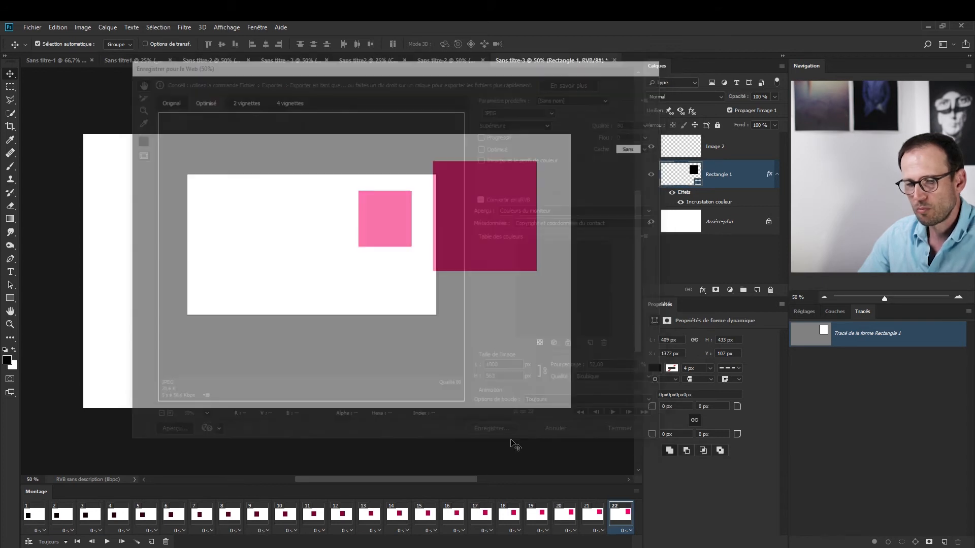
# Step: Set the delay of all 22 animation frames to 0.2 seconds and preview the slower playback
pyautogui.keyDown('shift'); pyautogui.click(31, 514); pyautogui.keyUp('shift')
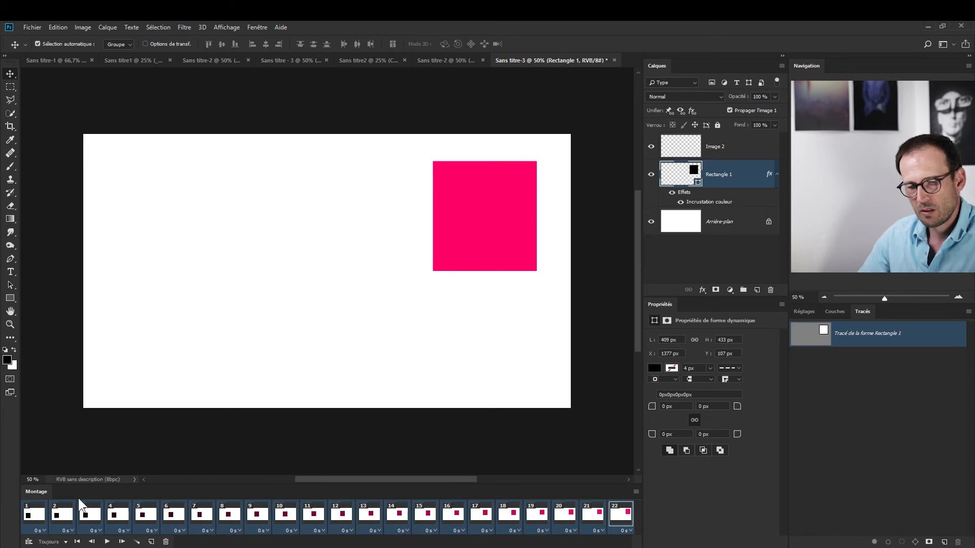
pyautogui.click(434, 531)
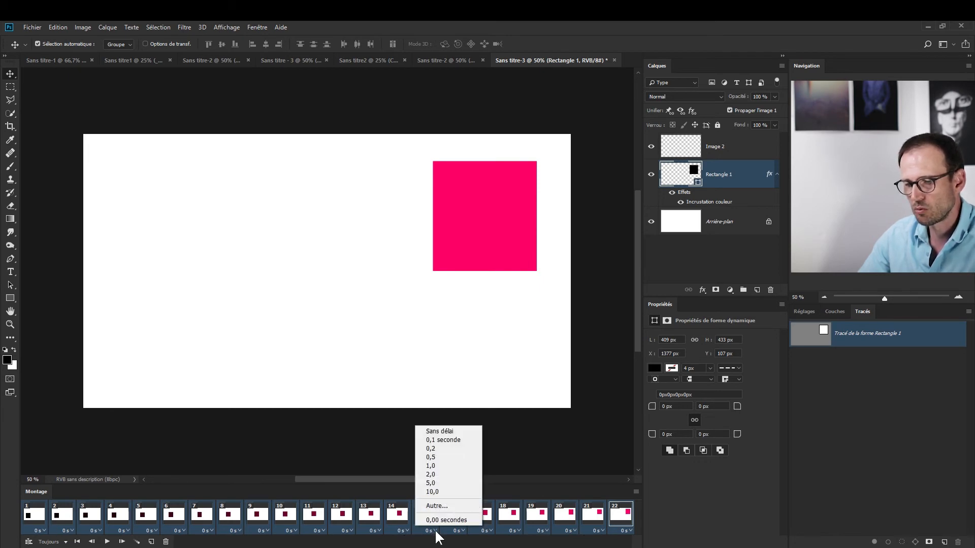
pyautogui.click(433, 449)
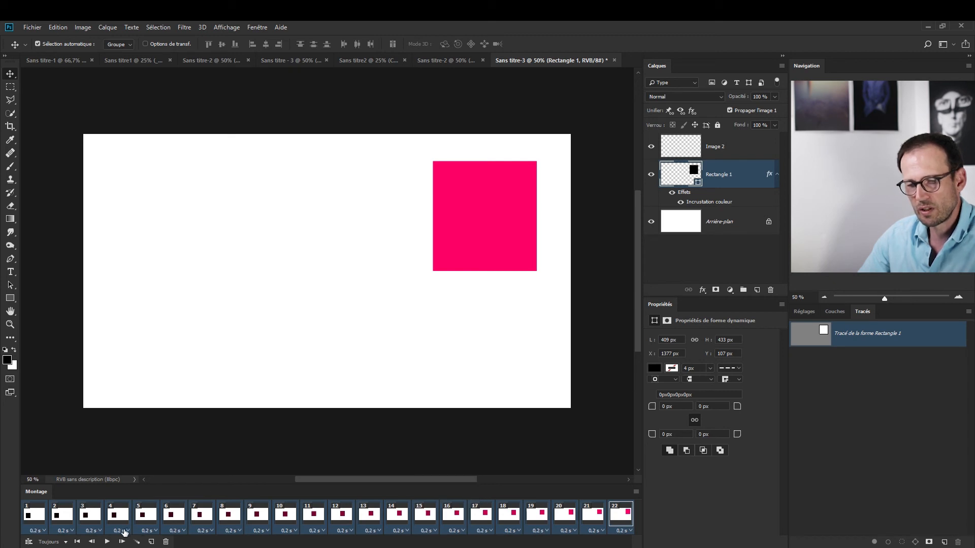
pyautogui.click(107, 542)
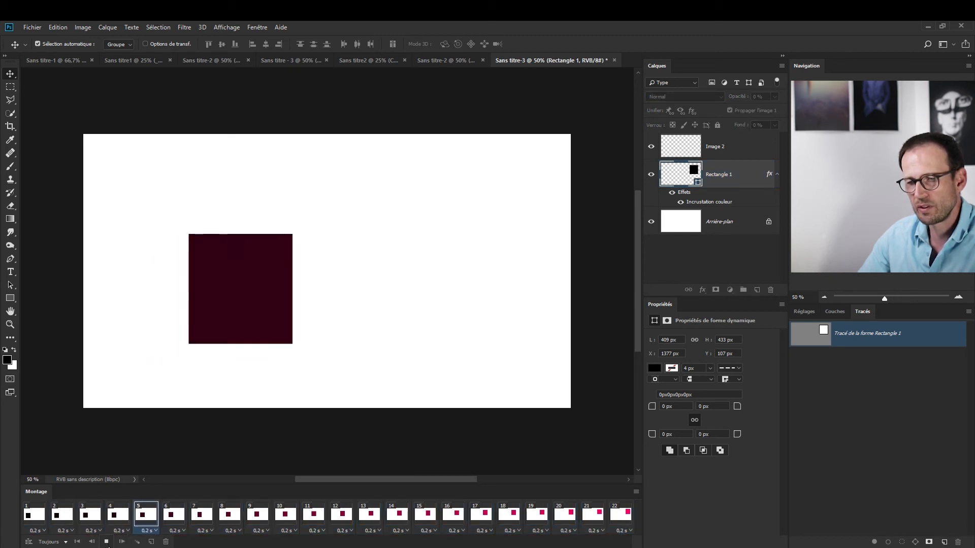
pyautogui.click(107, 543)
# Step: Set the delay of frame 11 to 2 seconds and play the animation from frame 1
pyautogui.click(320, 524)
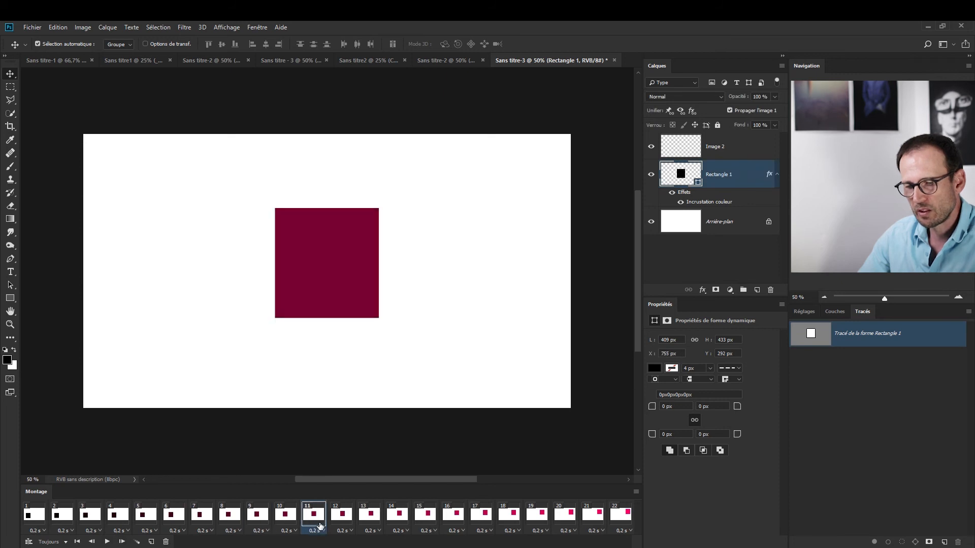
pyautogui.click(324, 534)
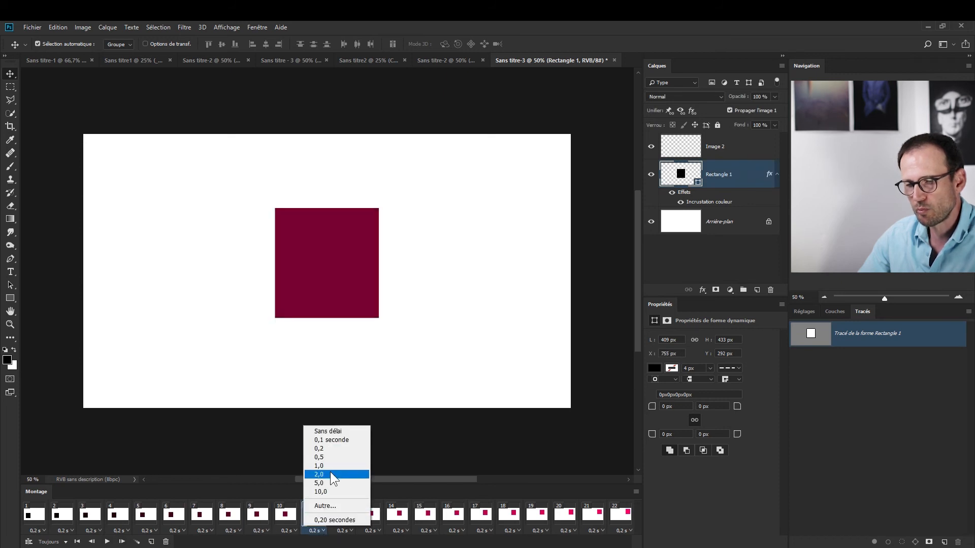
pyautogui.click(330, 475)
pyautogui.click(26, 517)
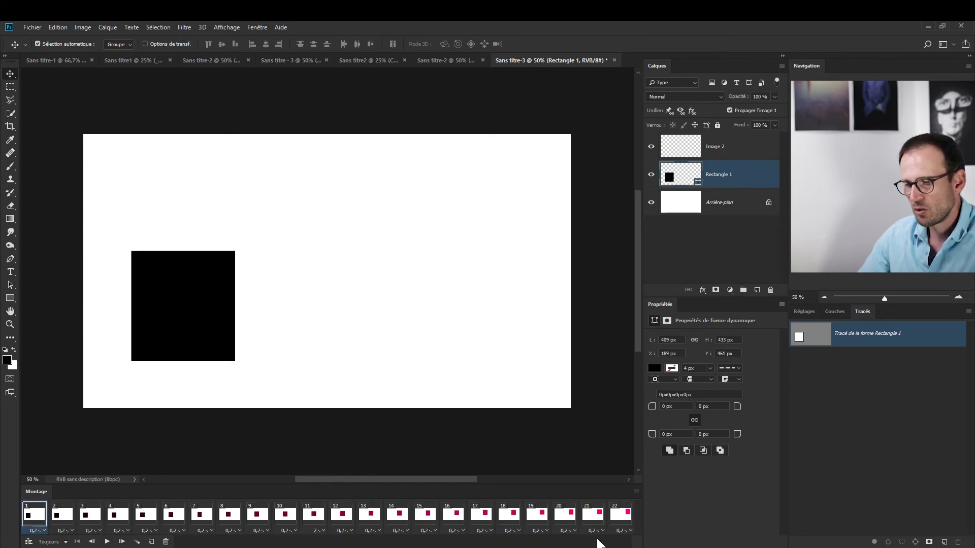
pyautogui.click(106, 542)
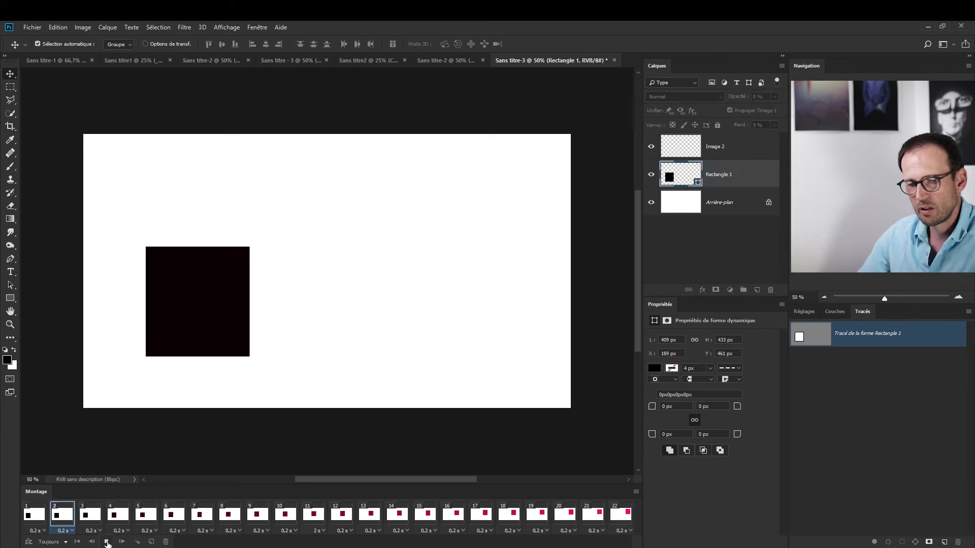